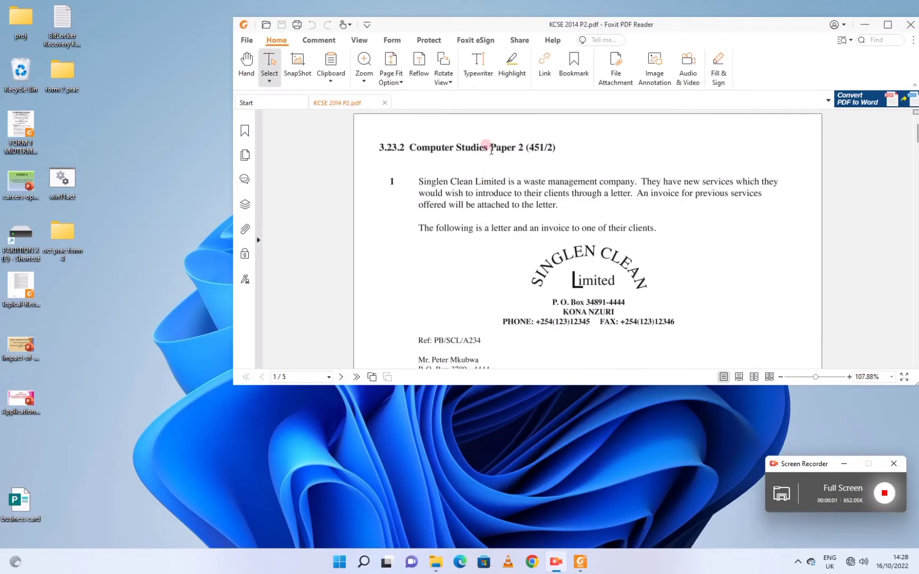
# Make a new Microsoft Word Document on the desktop and name it 'Singlen'.
pyautogui.click(507, 189)
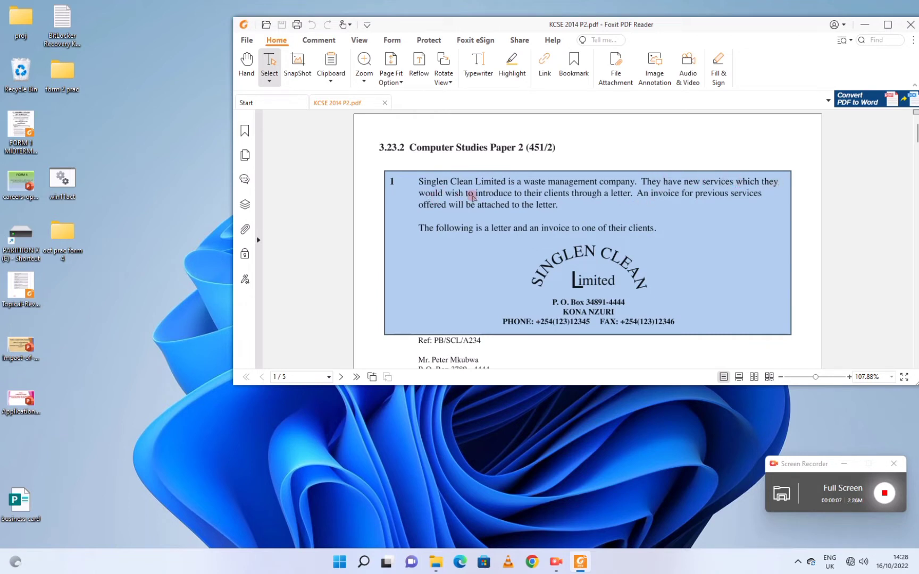
pyautogui.scroll(-1, 564, 247)
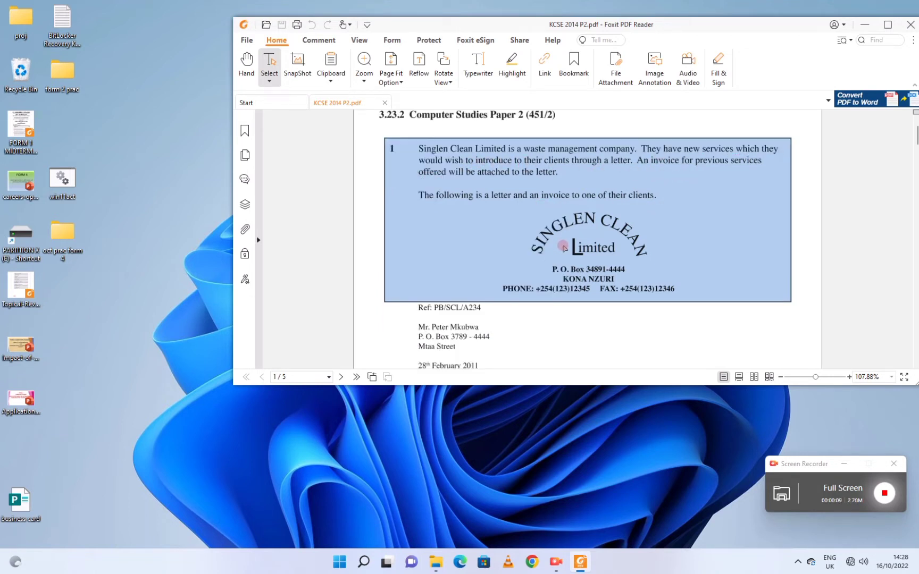
pyautogui.rightClick(125, 304)
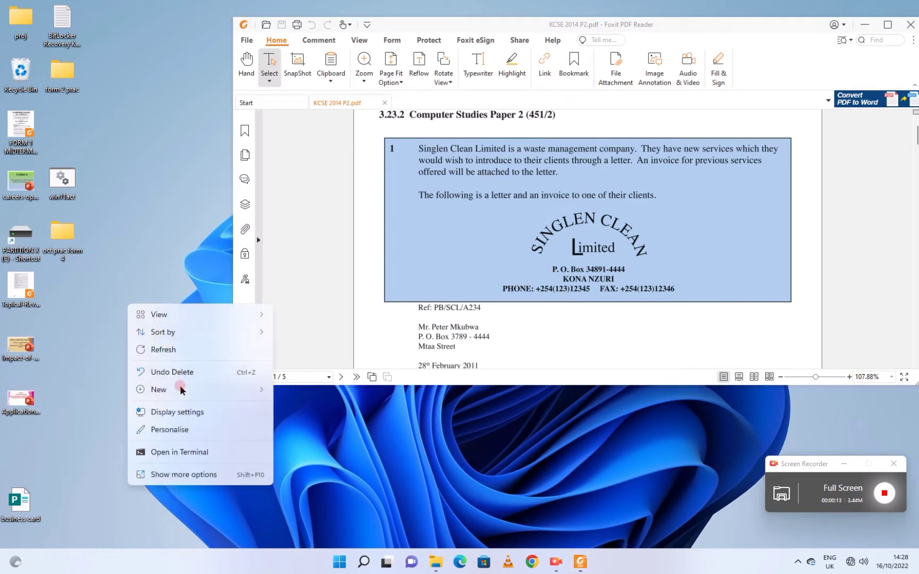
pyautogui.click(179, 389)
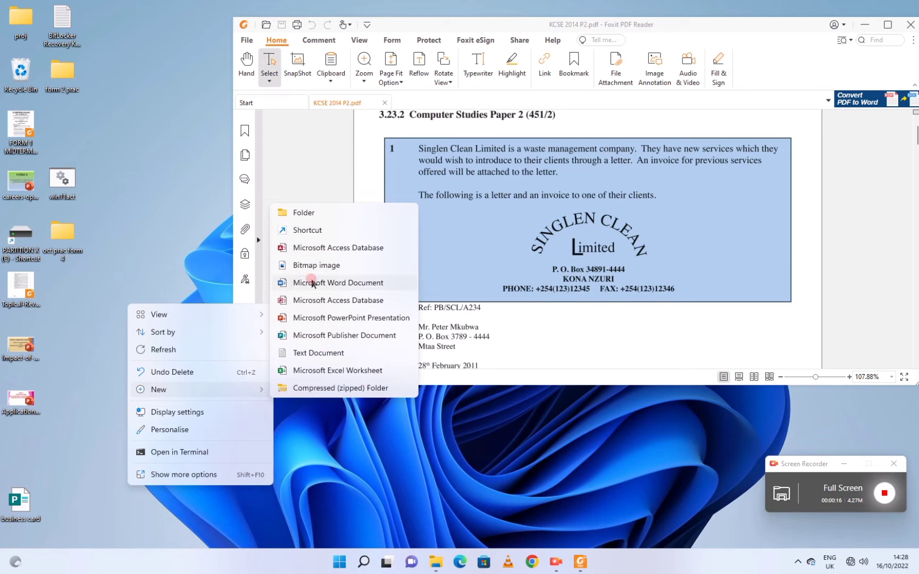
pyautogui.click(315, 283)
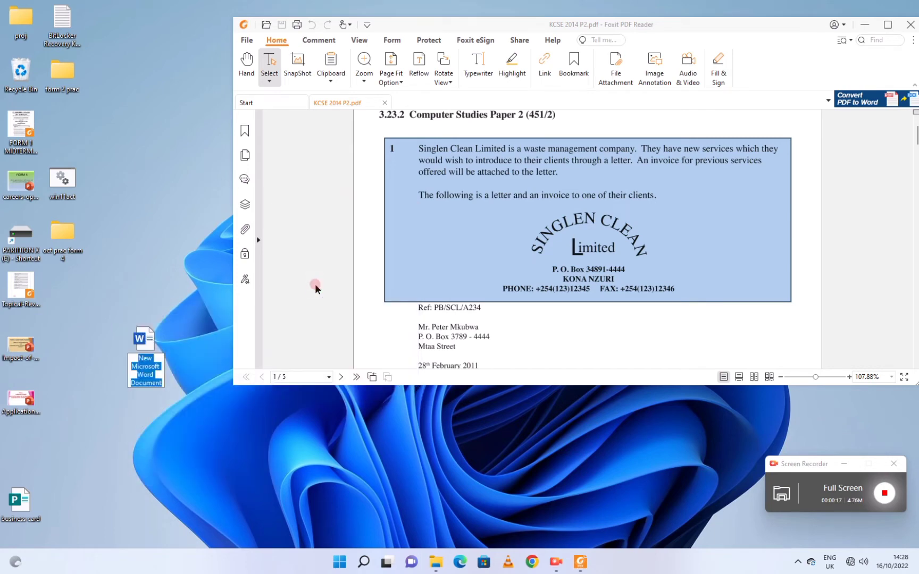
pyautogui.scroll(-10, 638, 275)
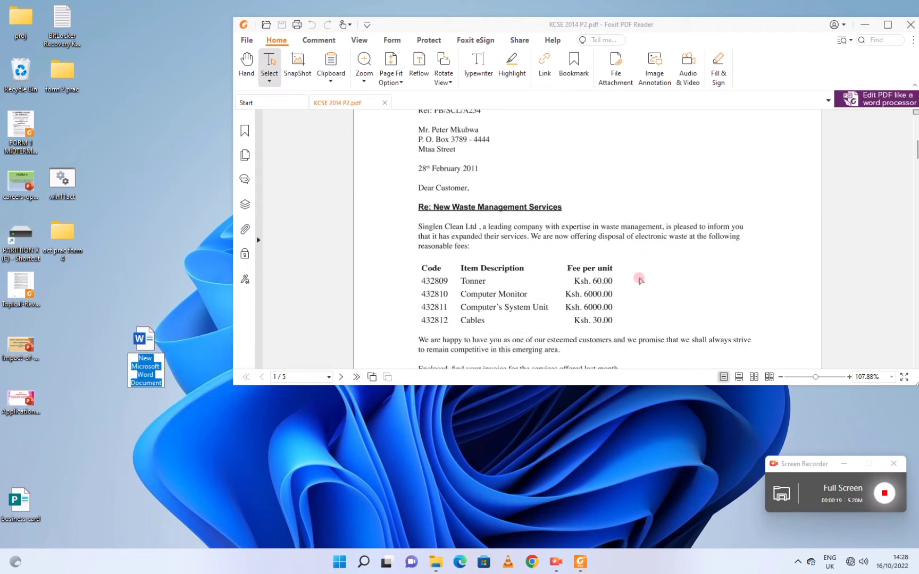
pyautogui.scroll(-5, 640, 279)
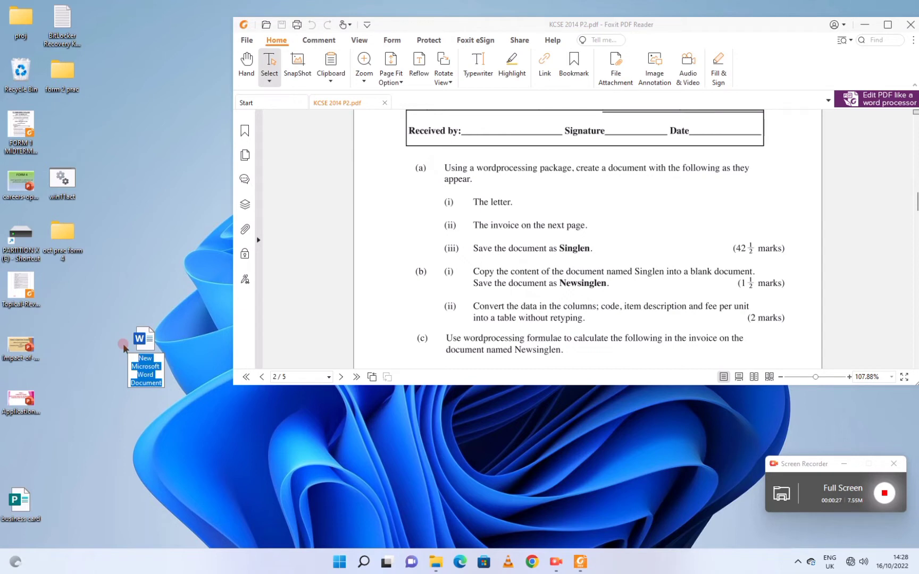
pyautogui.write('Sin')
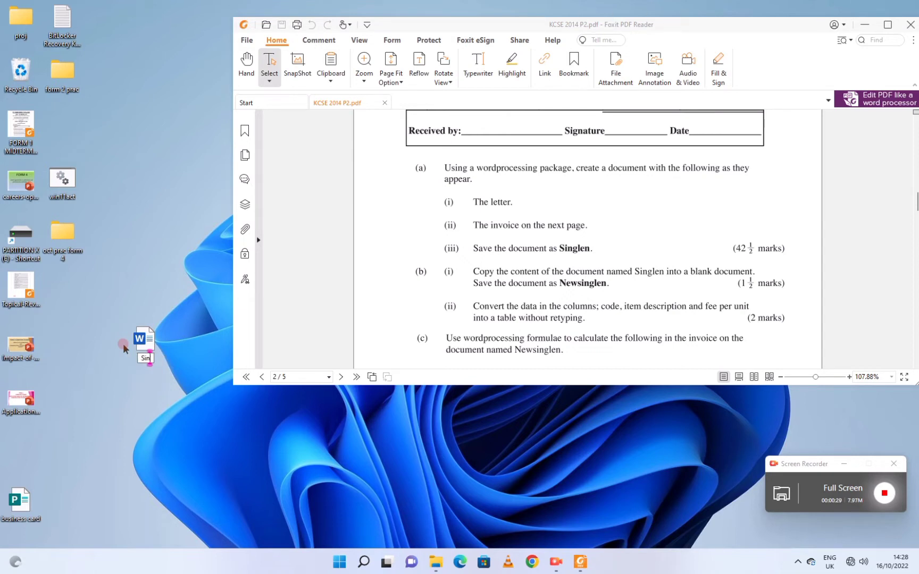
pyautogui.write('glen')
pyautogui.press('Return')
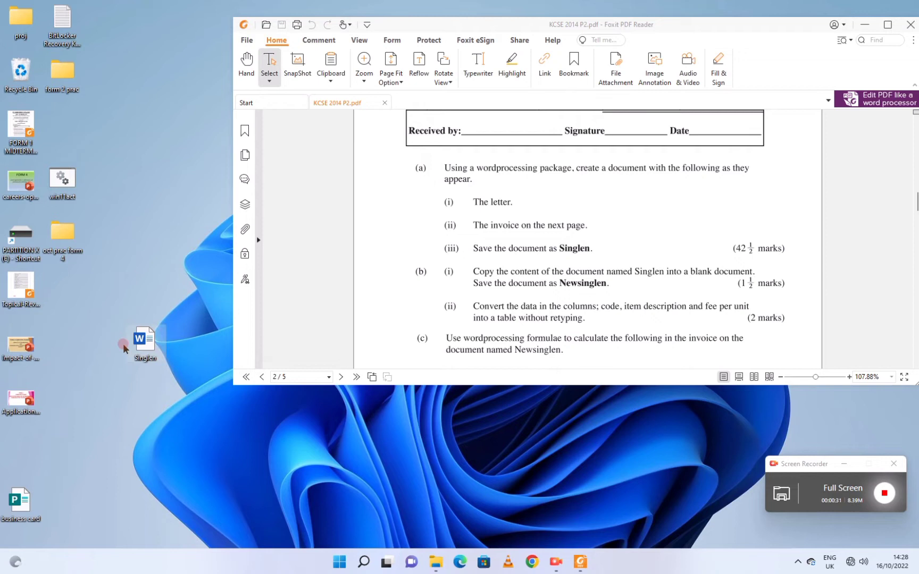
# Open Singlen snapped to the left half, with the exam PDF on the right at page 1.
pyautogui.click(462, 311)
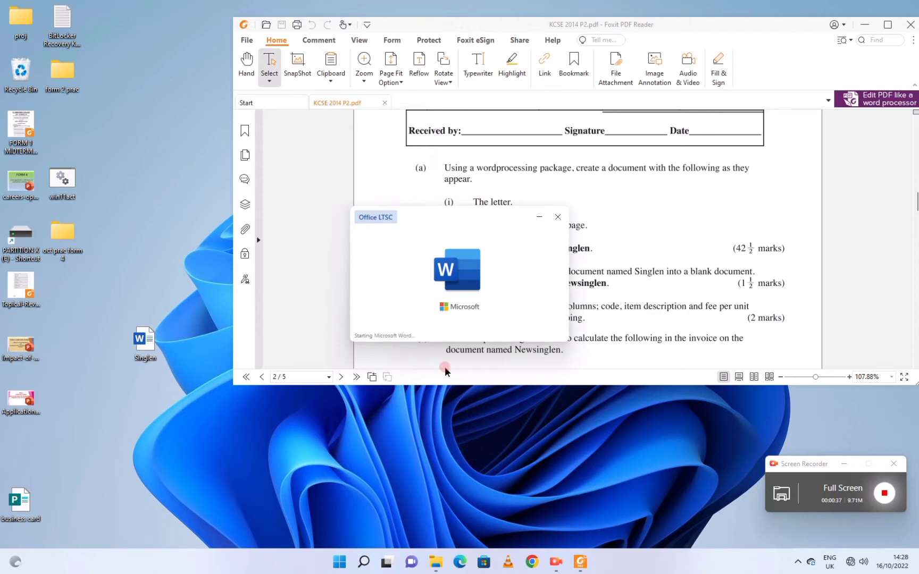
pyautogui.moveTo(467, 211); pyautogui.dragTo(574, 314)
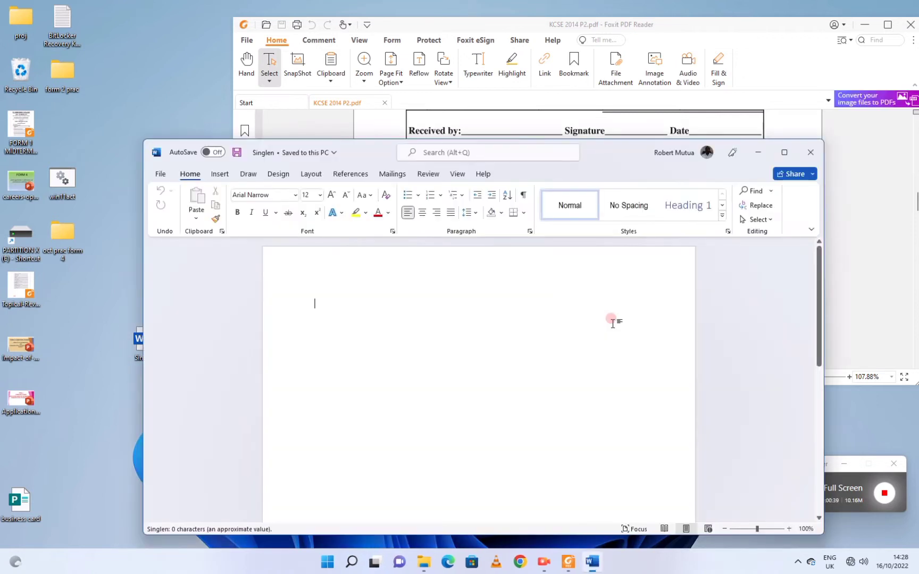
pyautogui.moveTo(783, 154)
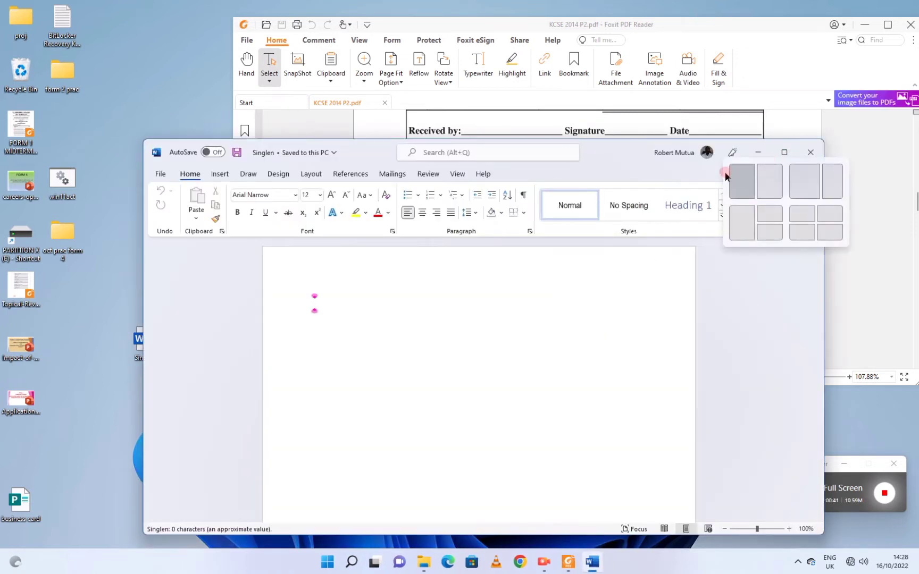
pyautogui.click(741, 181)
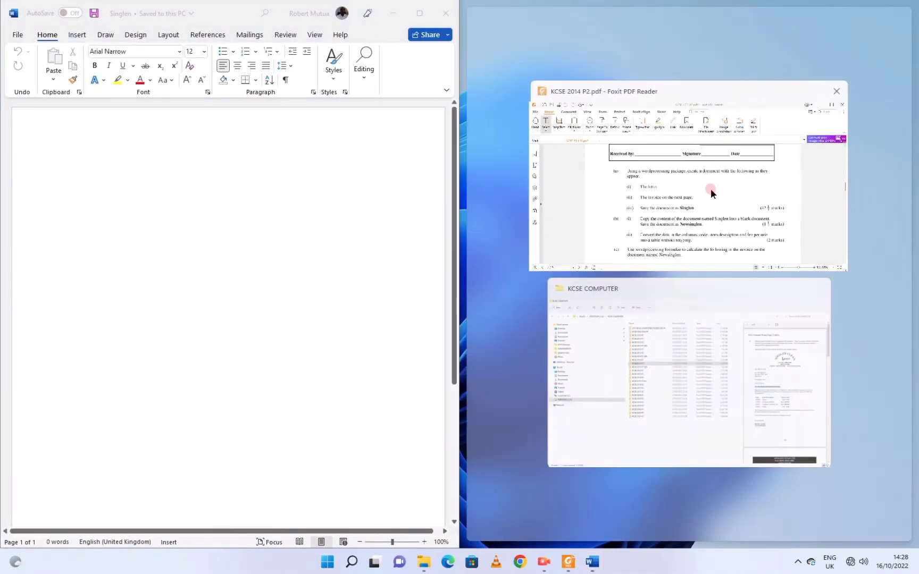
pyautogui.click(712, 175)
pyautogui.scroll(5, 667, 198)
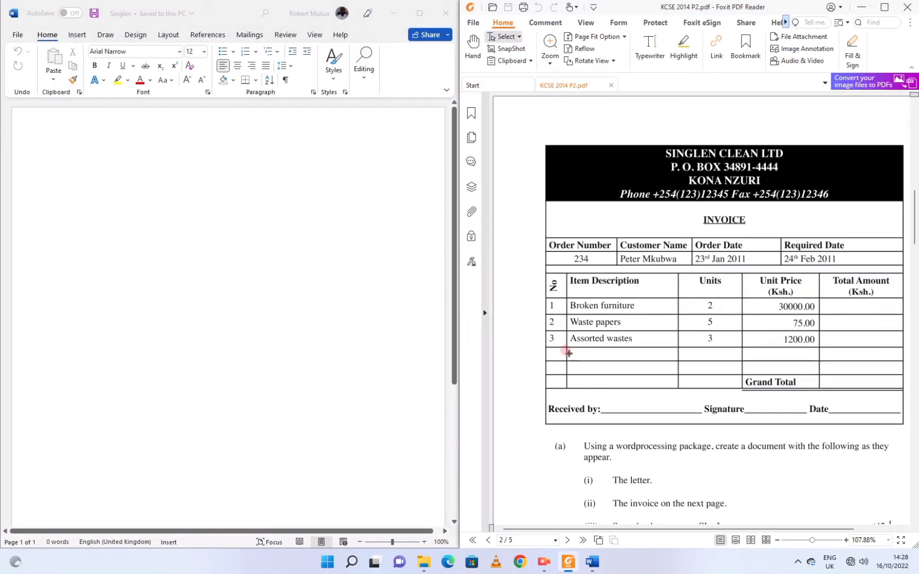
pyautogui.scroll(10, 568, 341)
# Insert plain black first-style WordArt reading 'SINGLEN CLEAN' and move it toward the page centre.
pyautogui.click(161, 213)
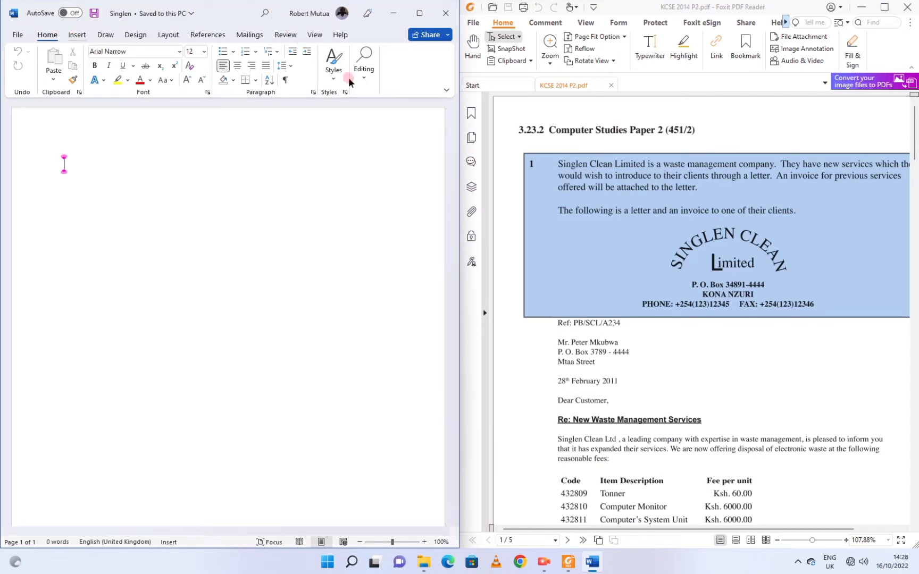
pyautogui.click(77, 34)
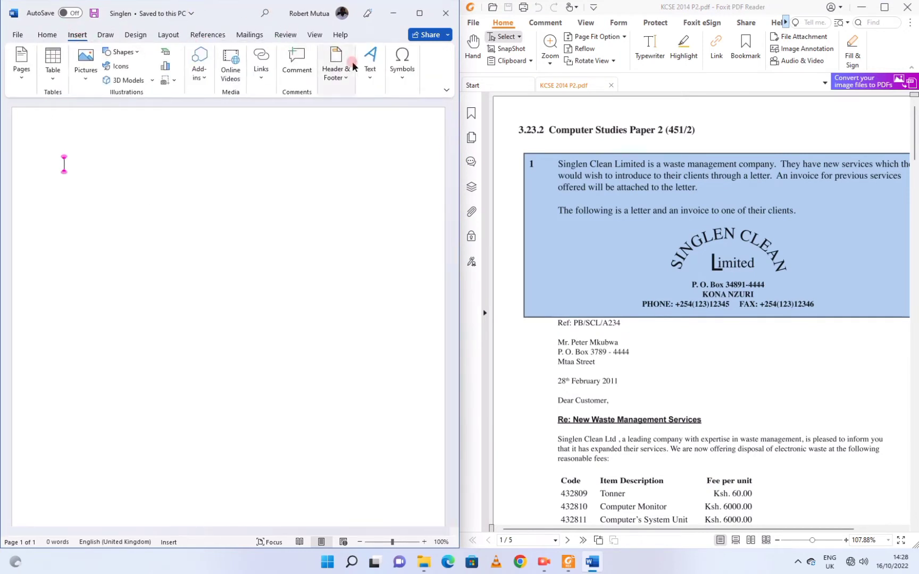
pyautogui.click(421, 13)
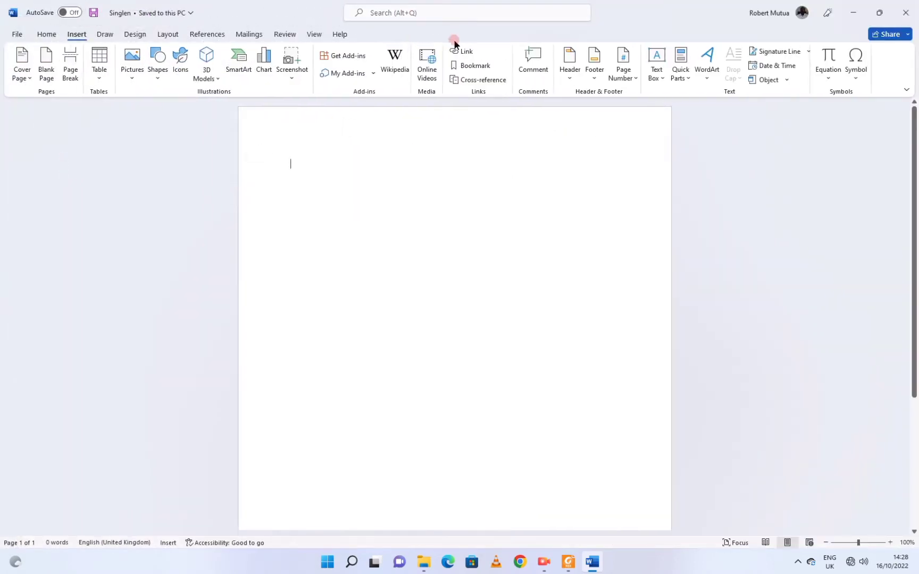
pyautogui.click(727, 75)
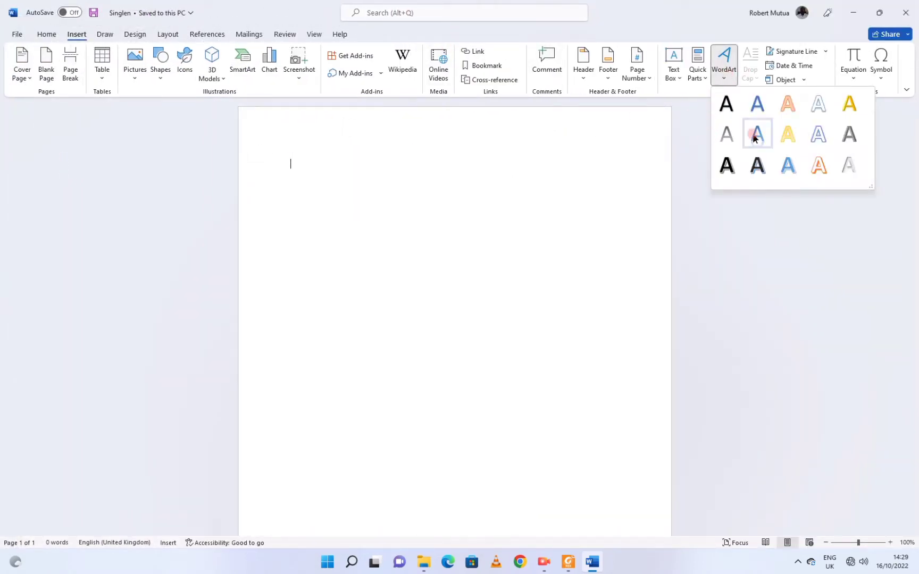
pyautogui.click(719, 108)
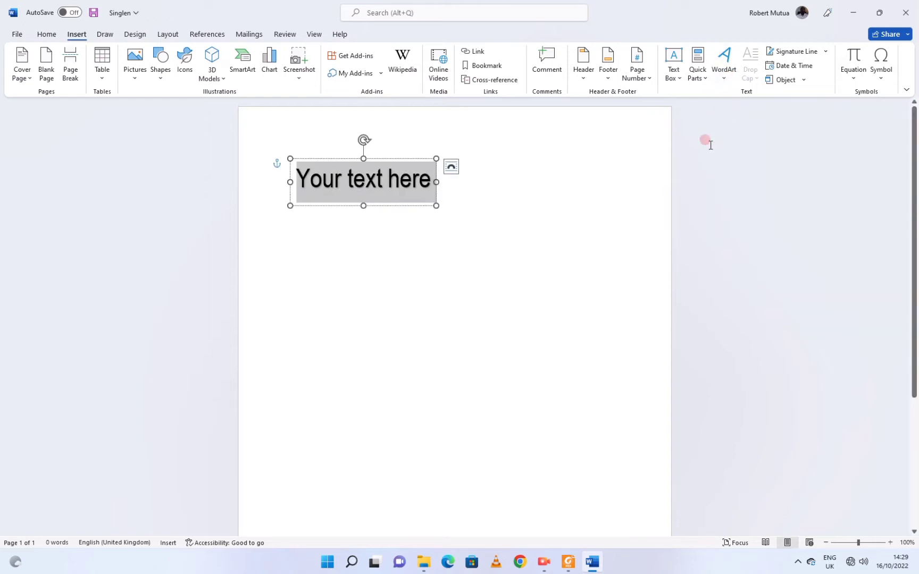
pyautogui.write('SIN')
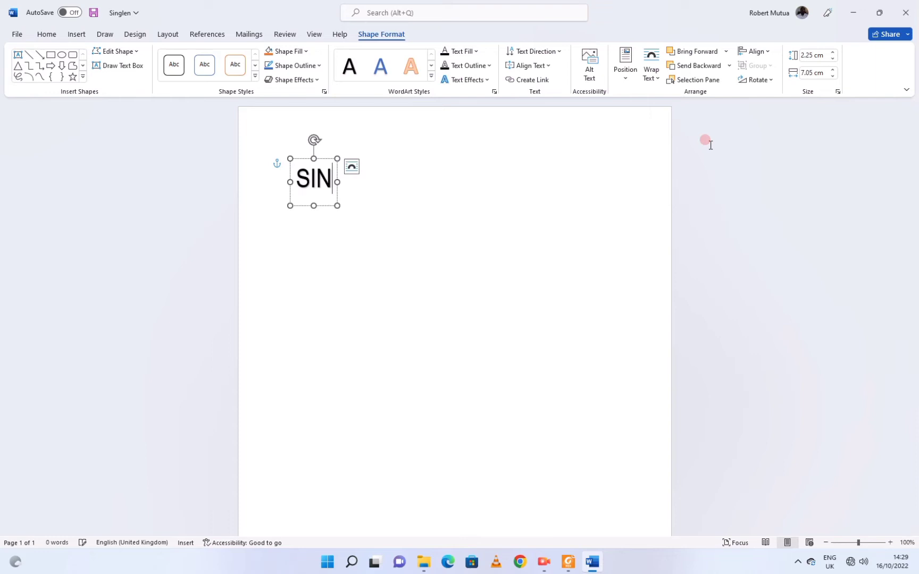
pyautogui.write('GLEN CLEAN')
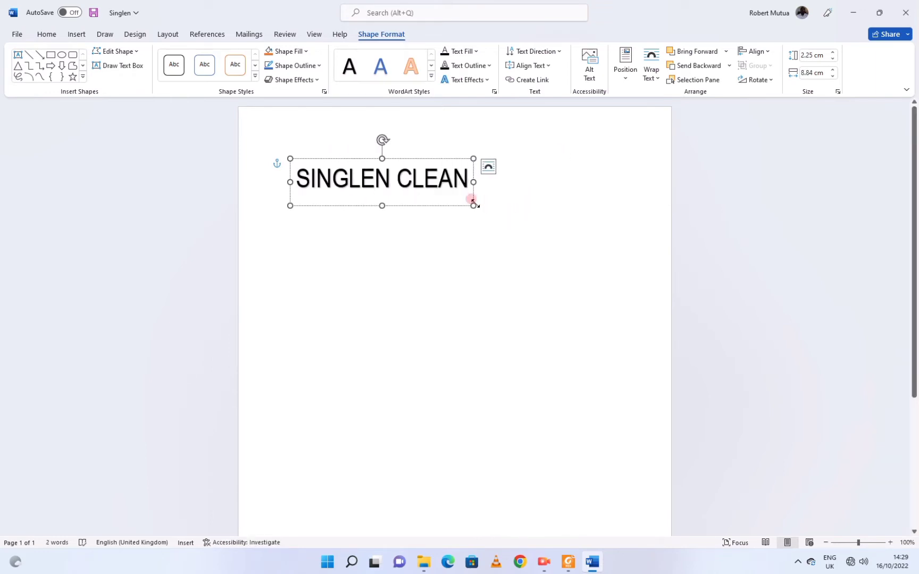
pyautogui.moveTo(468, 206); pyautogui.dragTo(538, 205)
# Apply the Arch transform to the SINGLEN CLEAN WordArt and resize its box to about 4.95 × 7.94 cm.
pyautogui.click(467, 80)
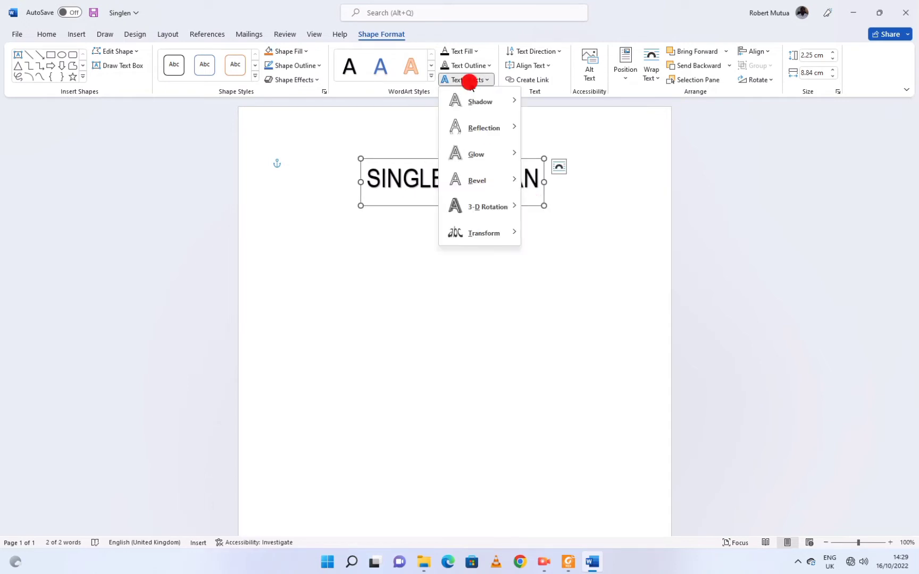
pyautogui.click(477, 234)
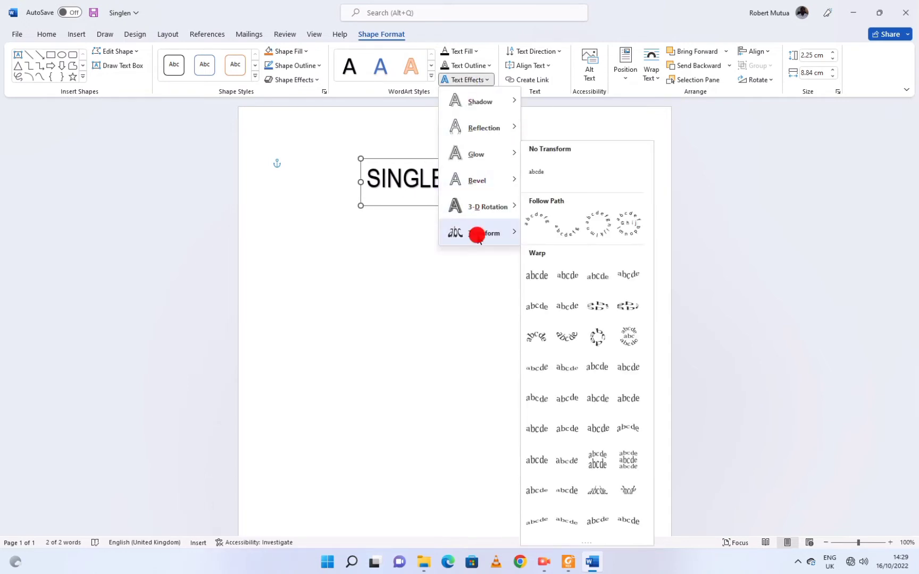
pyautogui.click(537, 222)
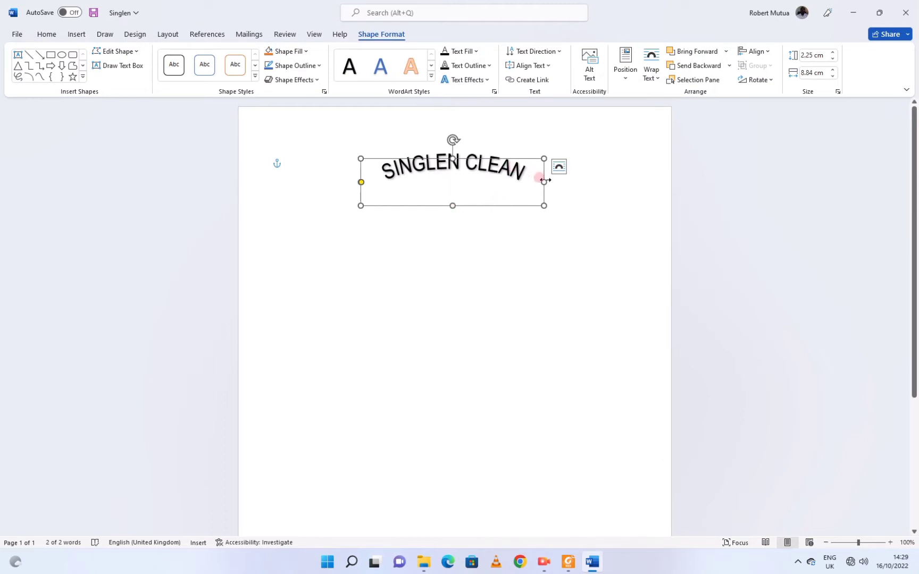
pyautogui.moveTo(544, 180); pyautogui.dragTo(519, 182)
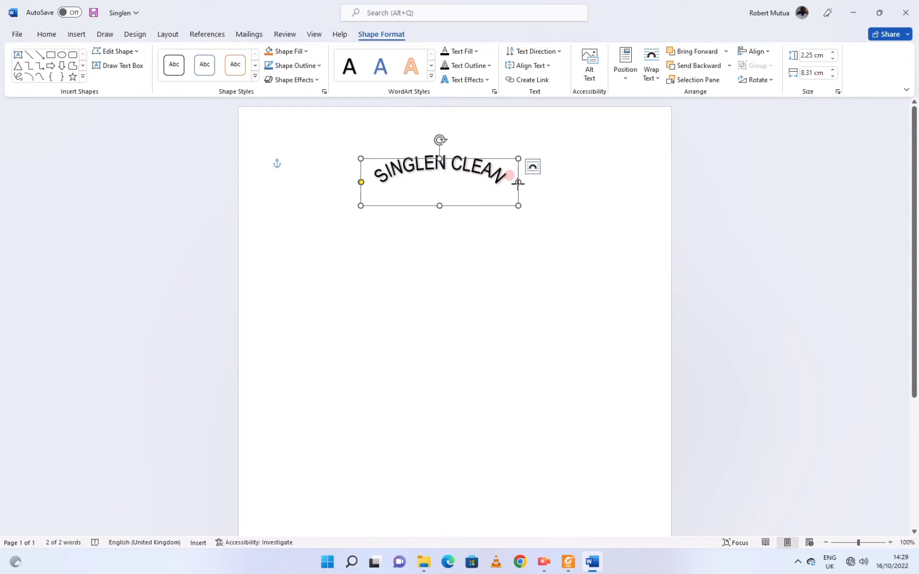
pyautogui.moveTo(439, 205); pyautogui.dragTo(438, 239)
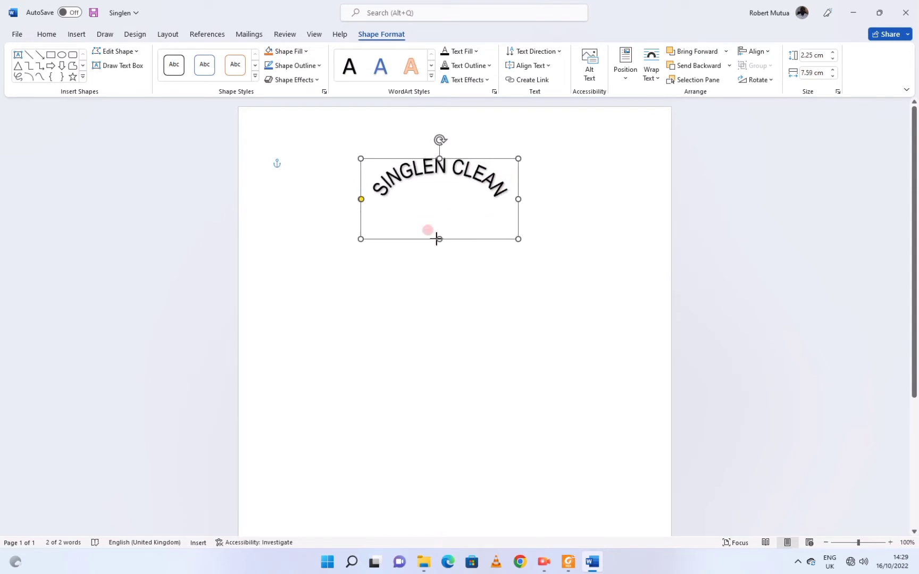
pyautogui.moveTo(512, 200); pyautogui.dragTo(524, 199)
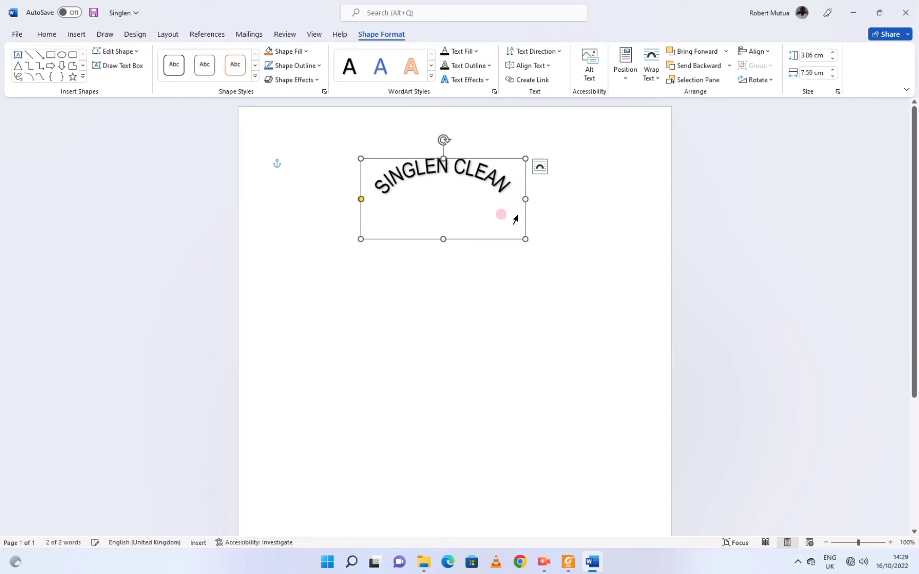
pyautogui.moveTo(440, 240); pyautogui.dragTo(441, 259)
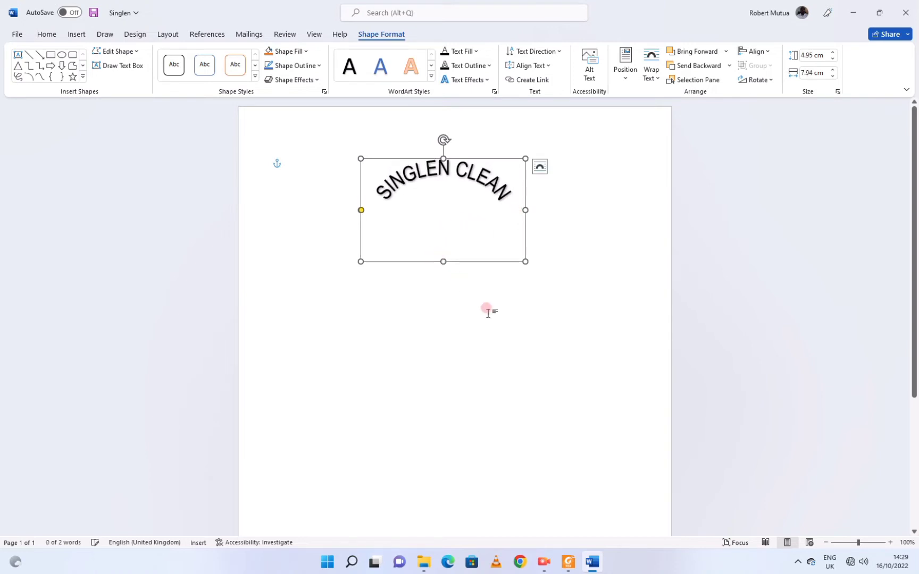
pyautogui.click(508, 335)
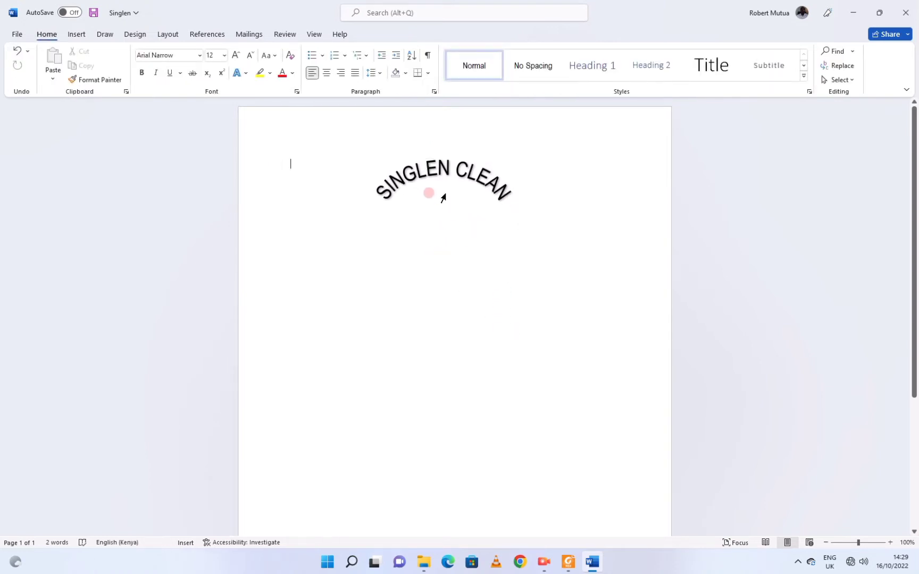
# Draw a small text box below the SINGLEN CLEAN arc.
pyautogui.click(568, 562)
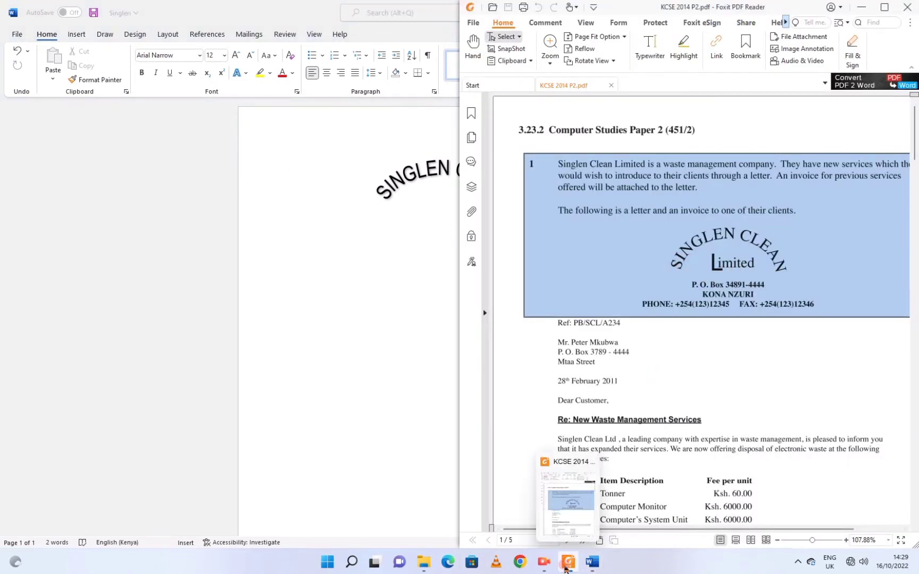
pyautogui.click(566, 565)
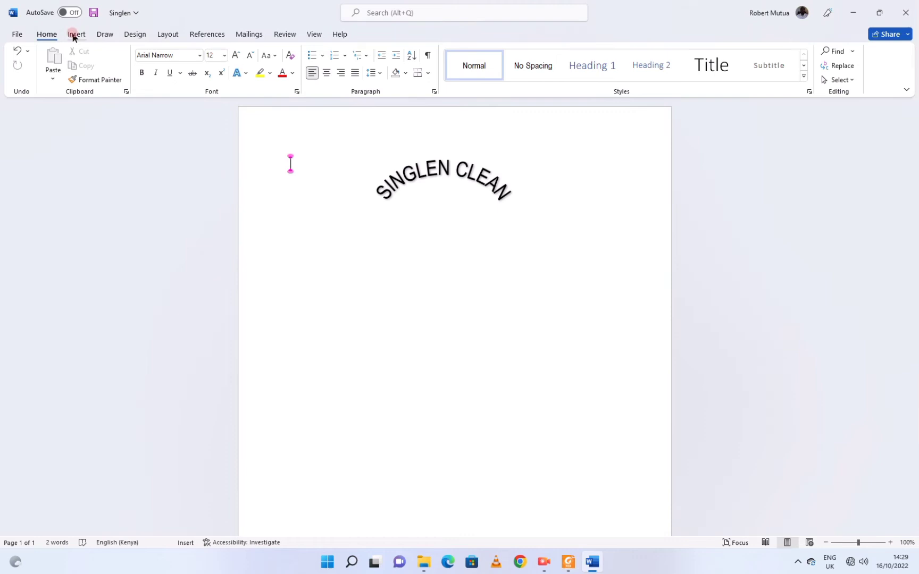
pyautogui.click(76, 34)
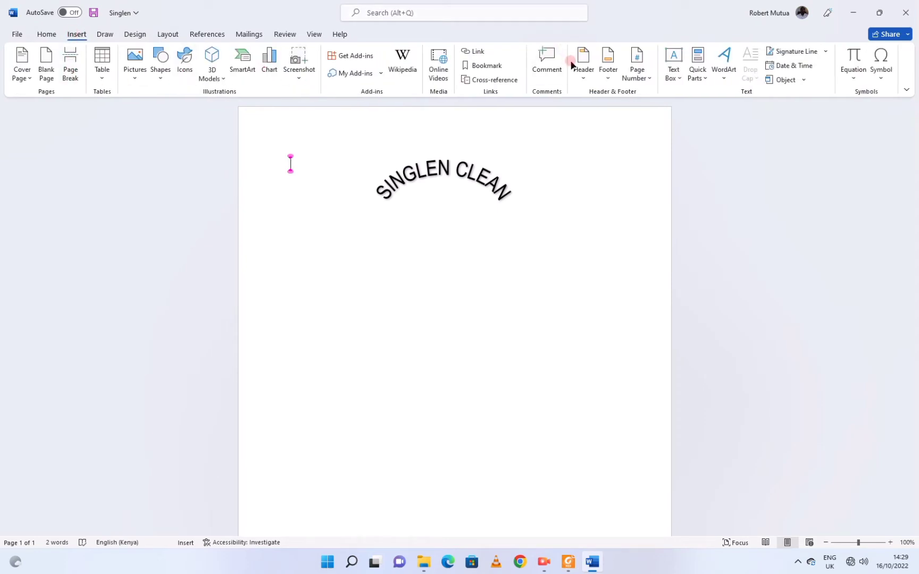
pyautogui.click(673, 65)
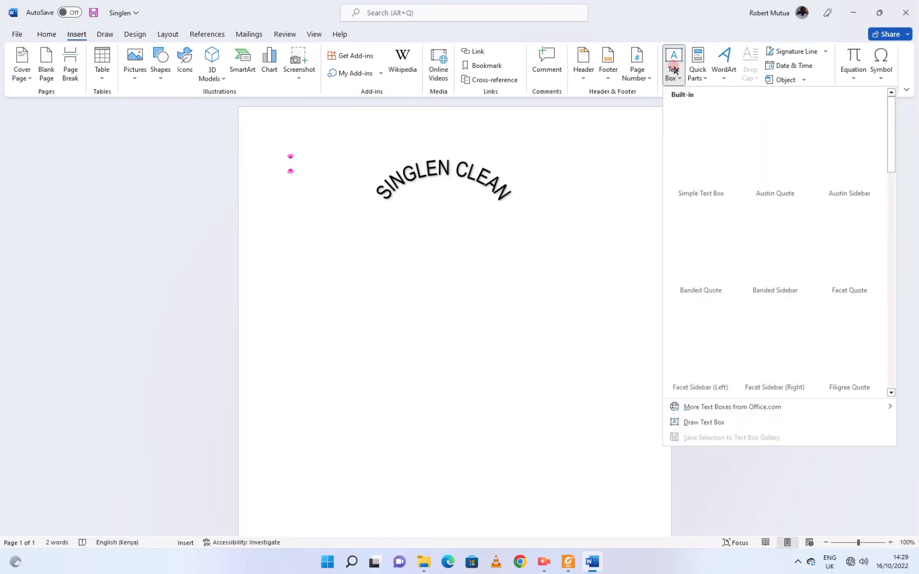
pyautogui.click(693, 424)
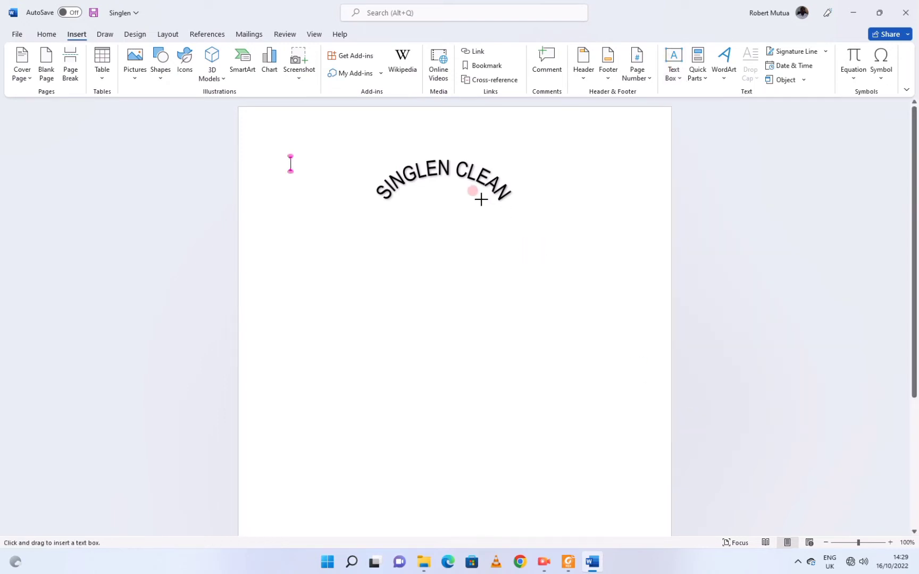
pyautogui.moveTo(412, 185); pyautogui.dragTo(431, 215)
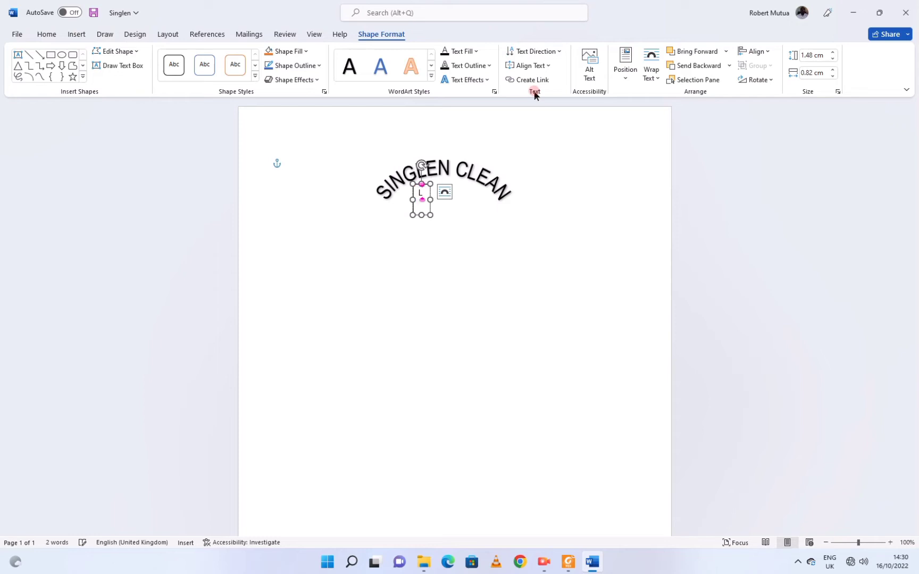
# Set the L to size 28 and give its text box No Fill and No Outline.
pyautogui.click(418, 189)
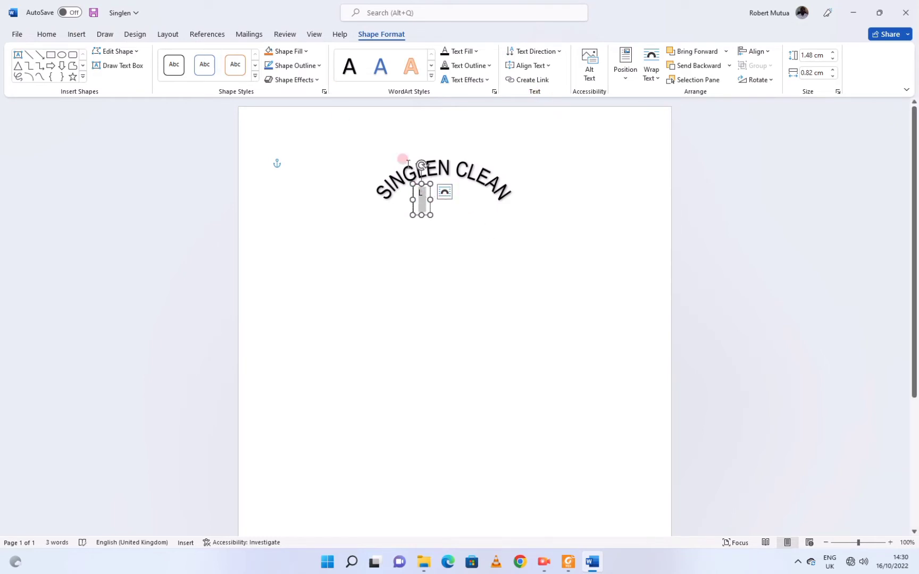
pyautogui.click(42, 29)
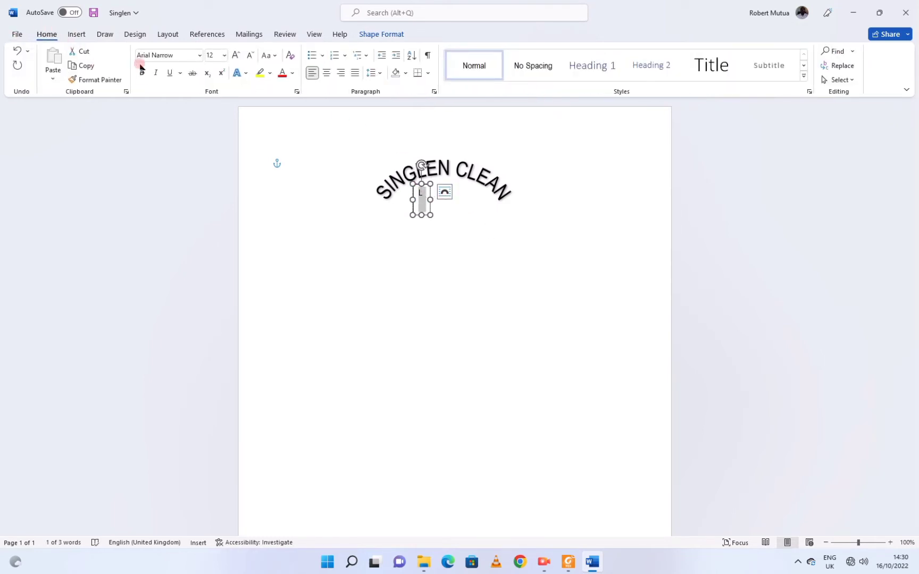
pyautogui.click(225, 55)
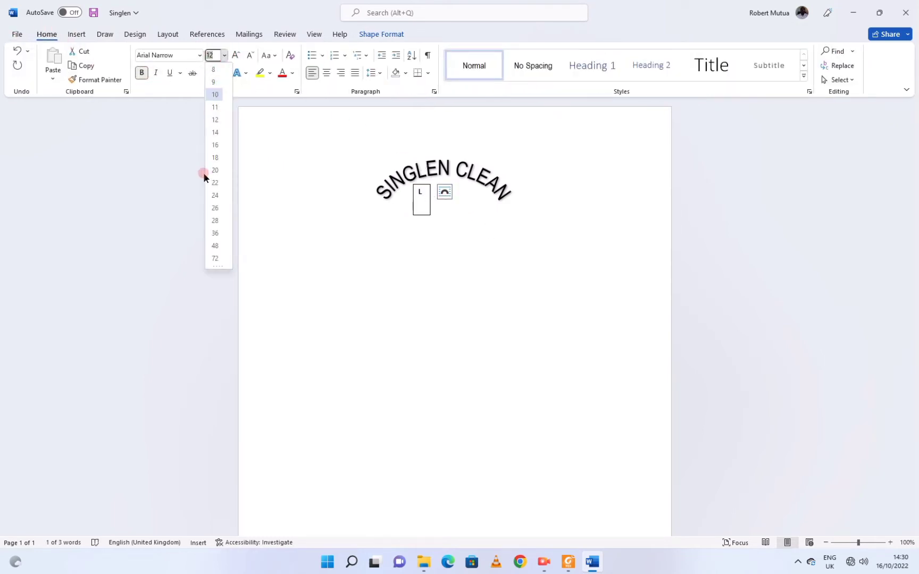
pyautogui.click(215, 221)
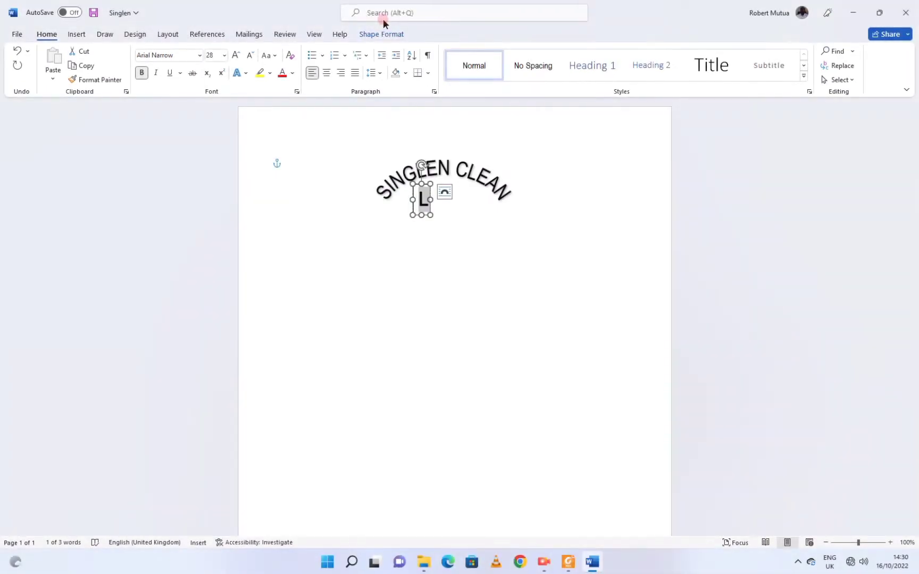
pyautogui.click(379, 34)
pyautogui.click(289, 51)
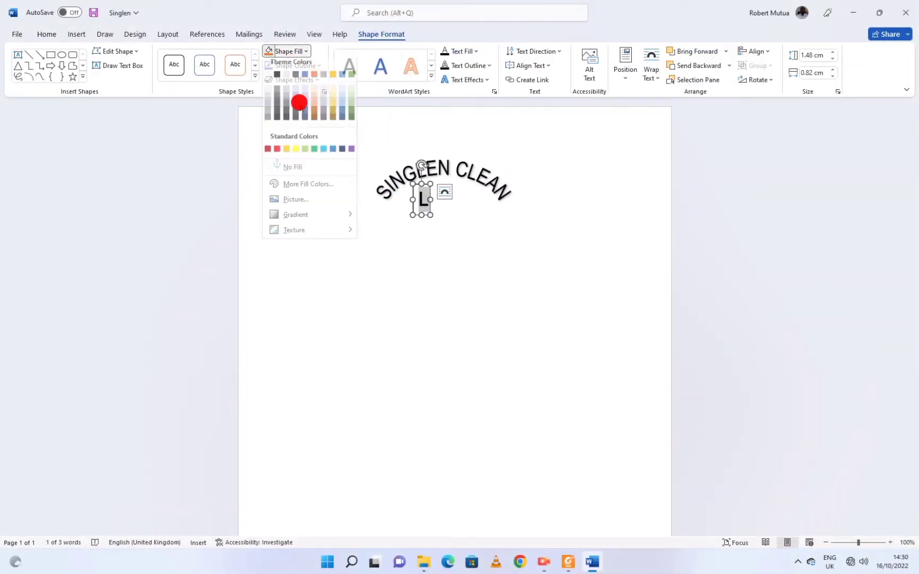
pyautogui.click(303, 175)
pyautogui.click(291, 66)
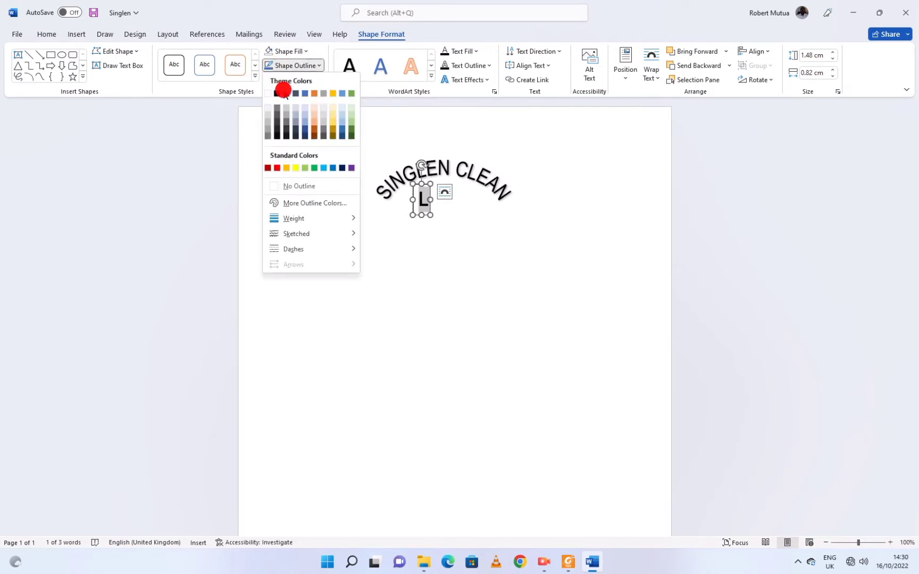
# Enlarge the frame of the SINGLEN CLEAN arc.
pyautogui.click(292, 186)
pyautogui.moveTo(411, 213); pyautogui.dragTo(366, 259)
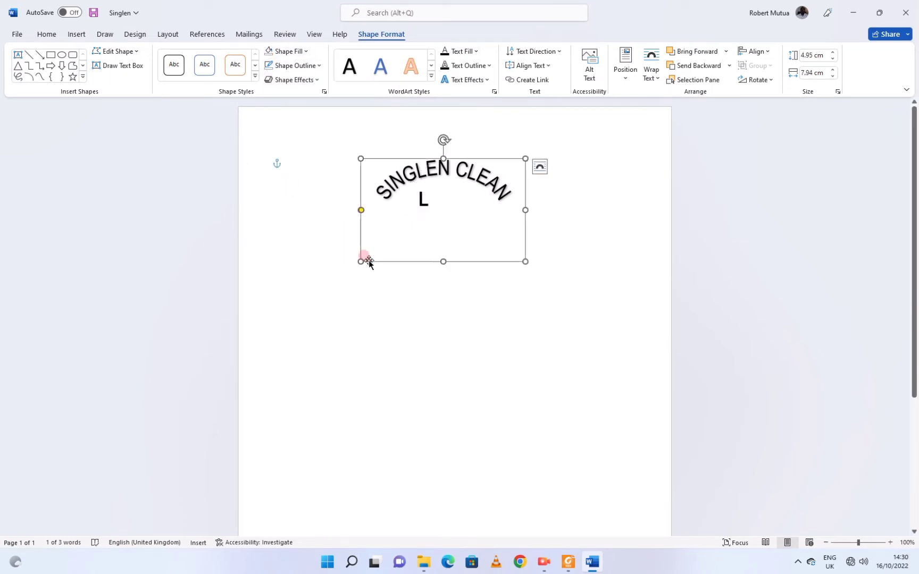
pyautogui.click(77, 35)
pyautogui.click(673, 69)
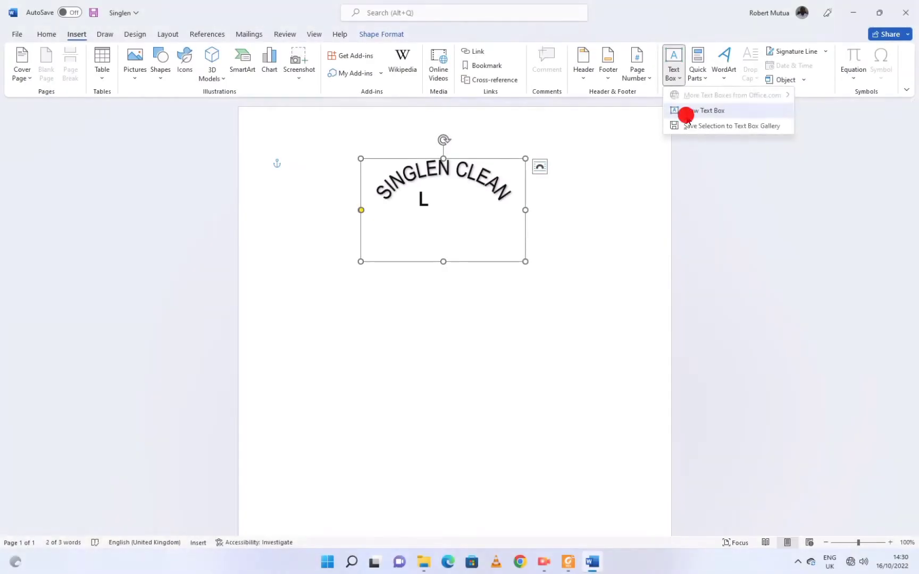
# Draw a text box containing 'imited' and move it next to the large L.
pyautogui.click(686, 111)
pyautogui.moveTo(430, 196); pyautogui.dragTo(466, 205)
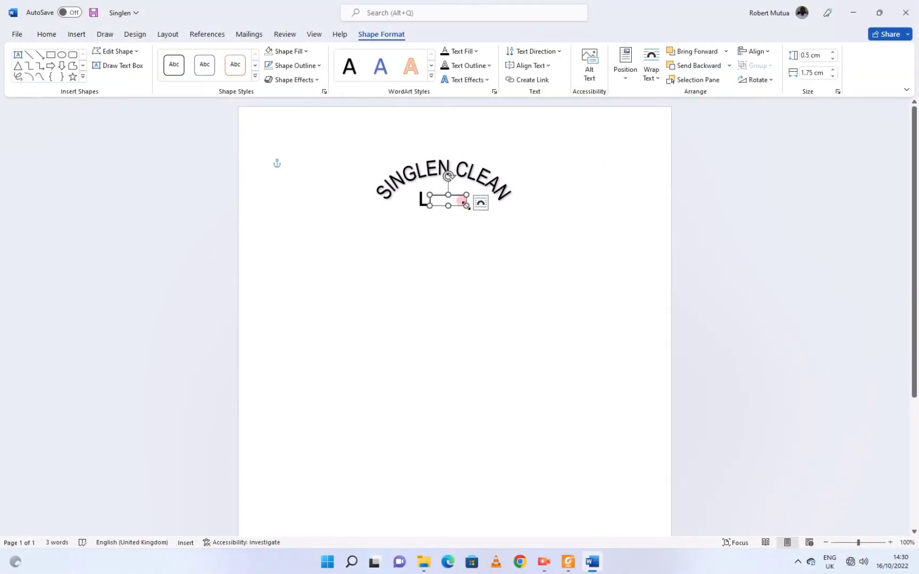
pyautogui.write('imited')
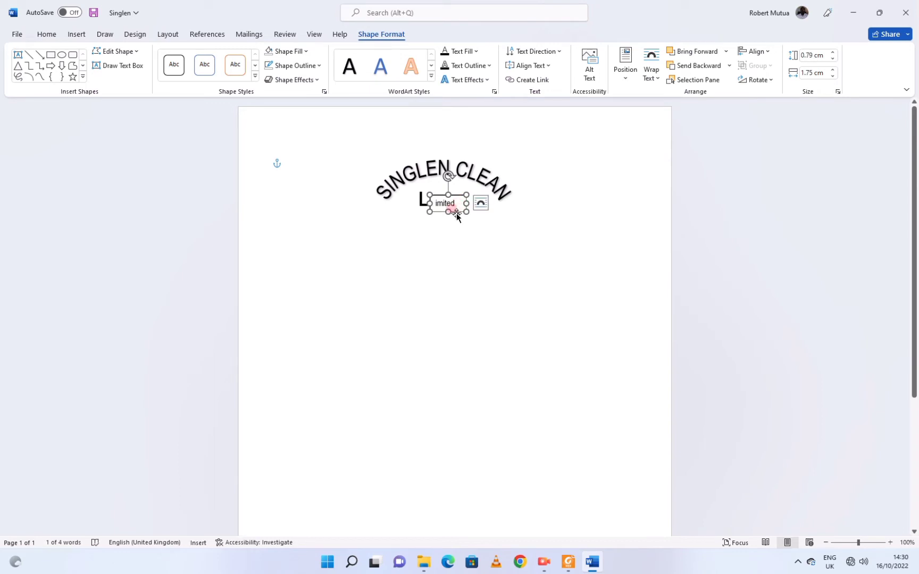
pyautogui.moveTo(456, 215); pyautogui.dragTo(439, 216)
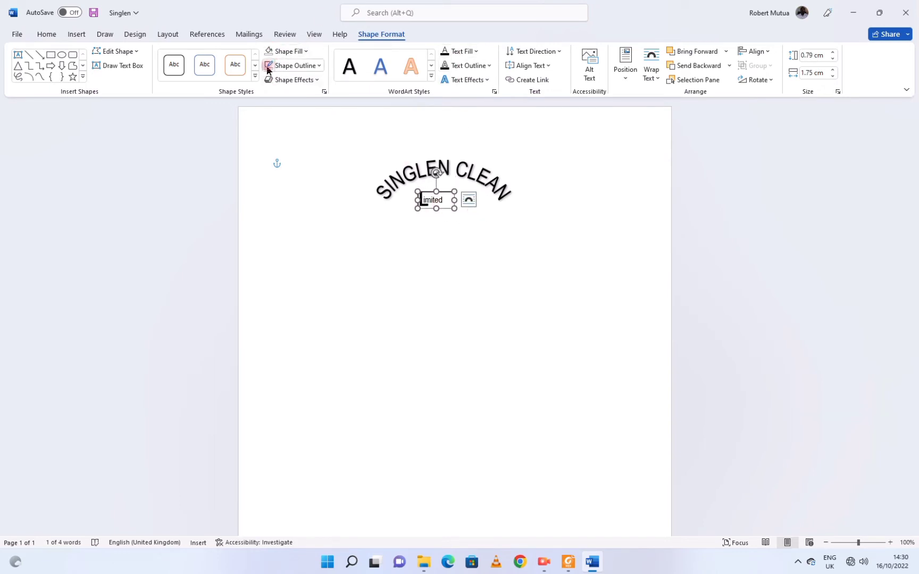
pyautogui.click(402, 256)
pyautogui.doubleClick(418, 201)
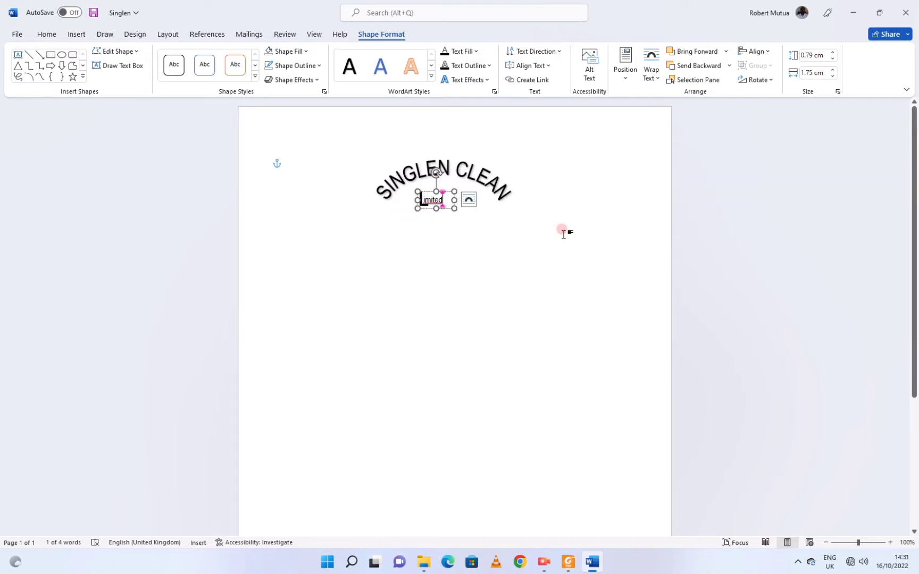
pyautogui.click(410, 240)
pyautogui.click(390, 333)
# Resize the imited box to sit beside the L and set its font size to 16.
pyautogui.click(421, 199)
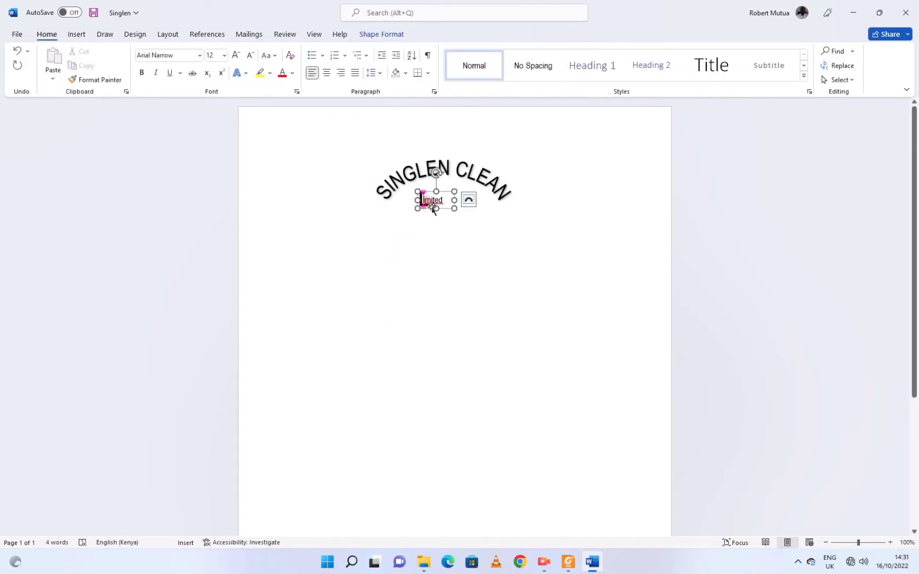
pyautogui.moveTo(453, 202)
pyautogui.mouseDown()
pyautogui.moveTo(471, 202)
pyautogui.moveTo(425, 200)
pyautogui.mouseUp()
pyautogui.doubleClick(444, 201)
pyautogui.click(512, 166)
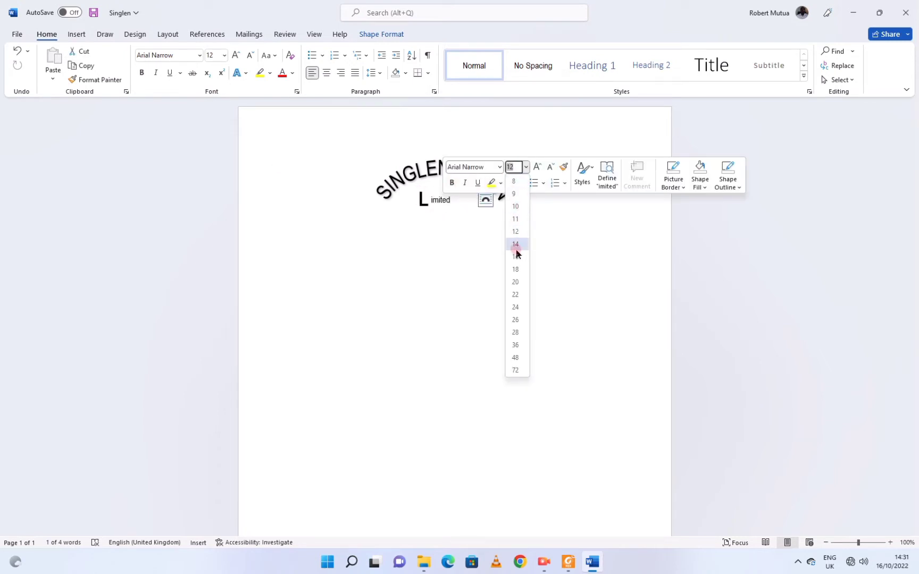
pyautogui.click(515, 246)
pyautogui.click(440, 204)
pyautogui.click(492, 419)
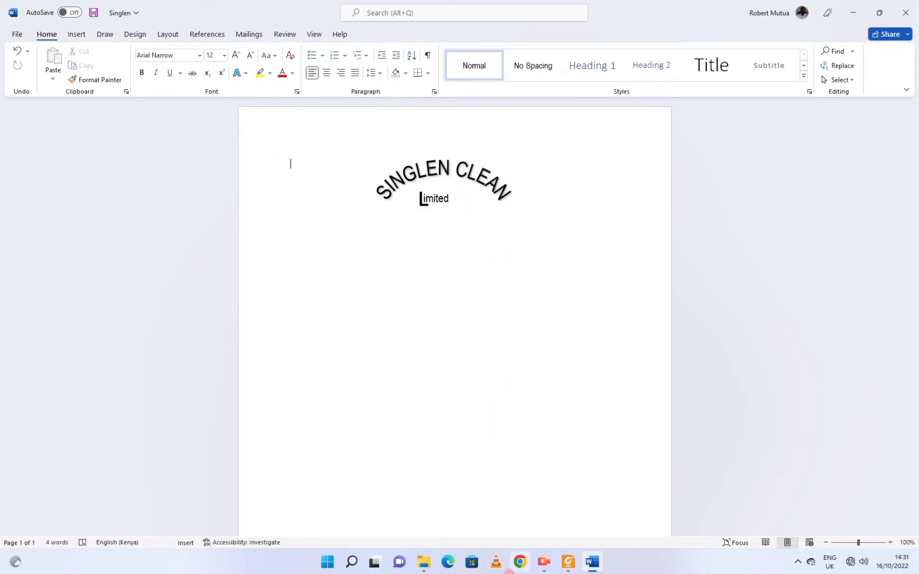
# Draw a wide empty text box below the word Limited.
pyautogui.click(570, 569)
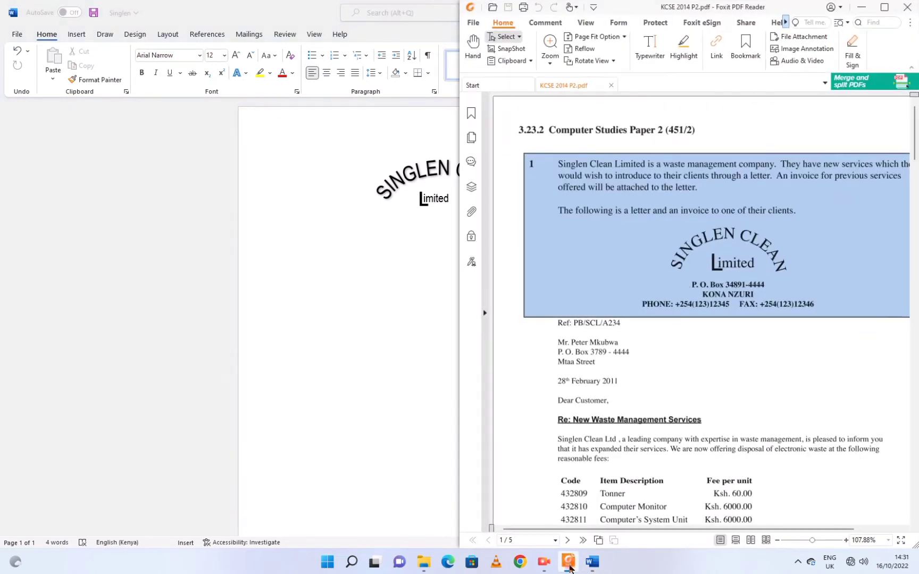
pyautogui.click(570, 568)
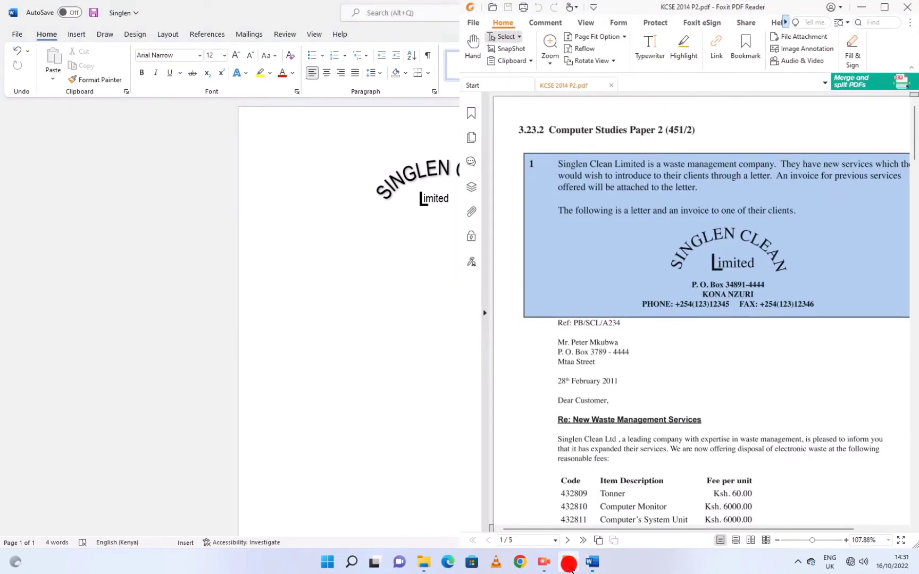
pyautogui.click(570, 568)
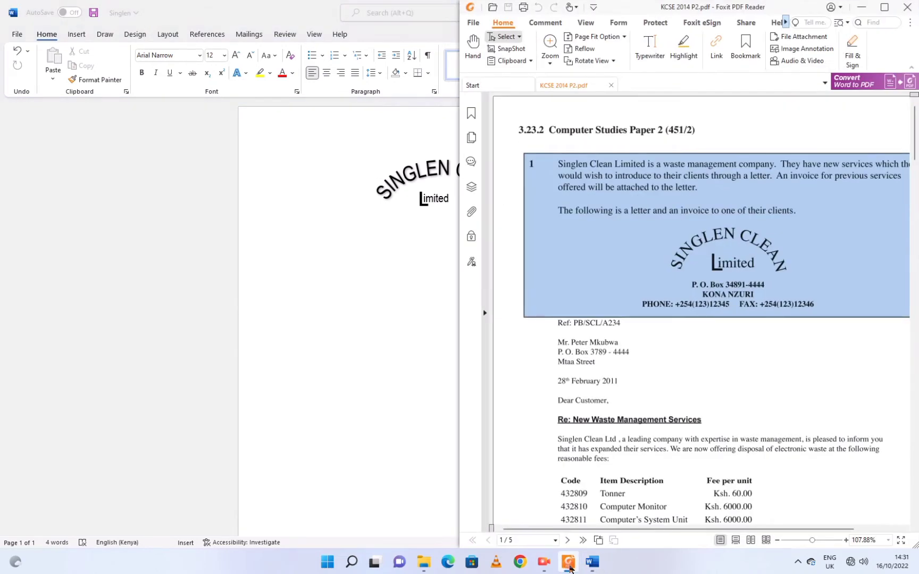
pyautogui.click(570, 568)
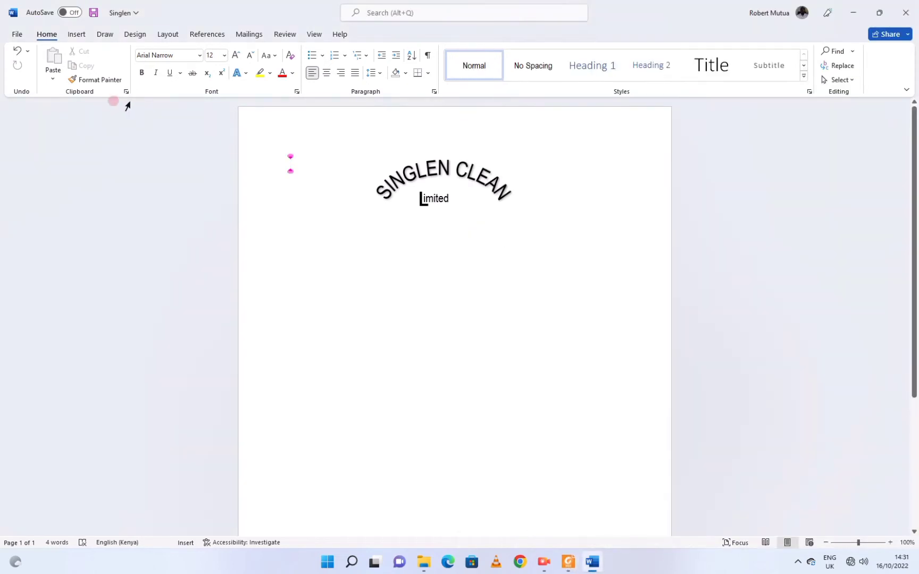
pyautogui.click(79, 35)
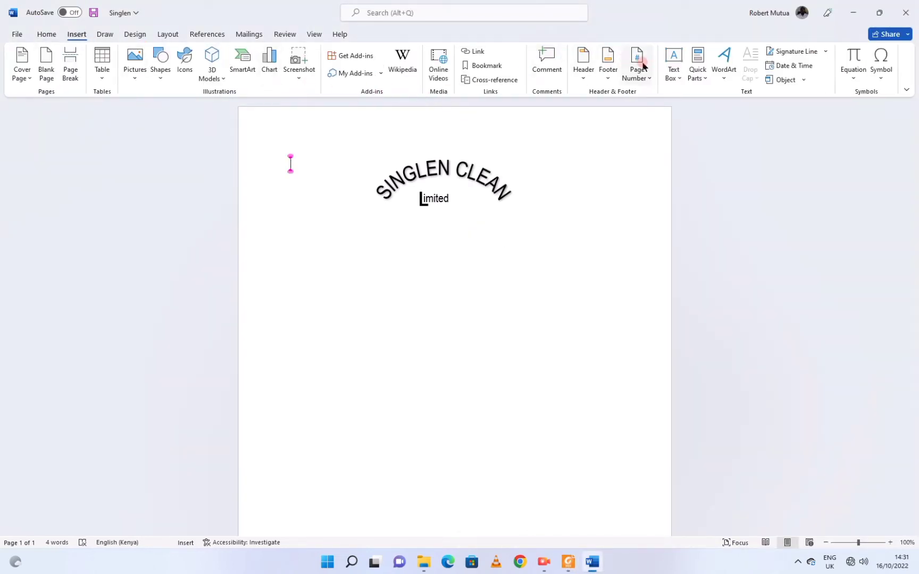
pyautogui.click(674, 61)
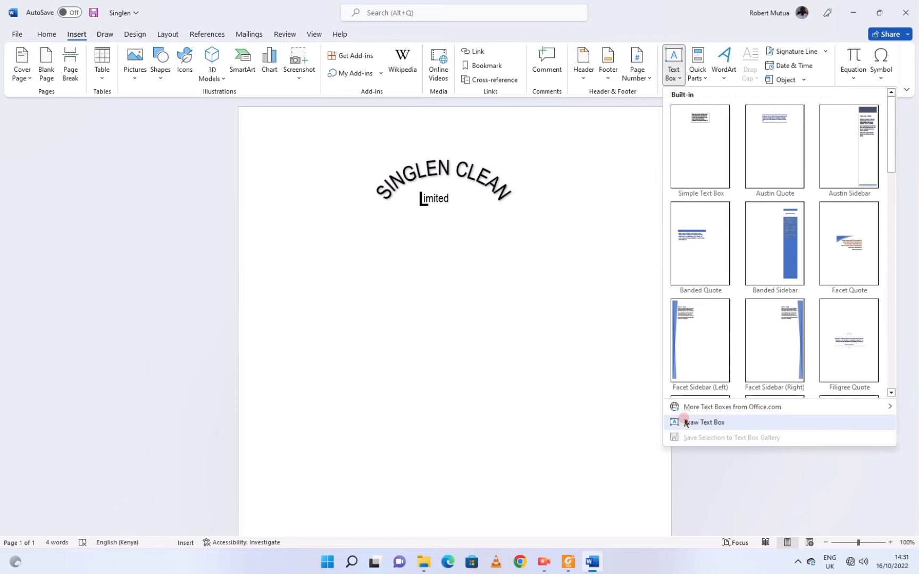
pyautogui.click(703, 423)
pyautogui.moveTo(352, 209)
pyautogui.mouseDown()
pyautogui.moveTo(383, 226)
pyautogui.moveTo(530, 251)
pyautogui.moveTo(533, 264)
pyautogui.mouseUp()
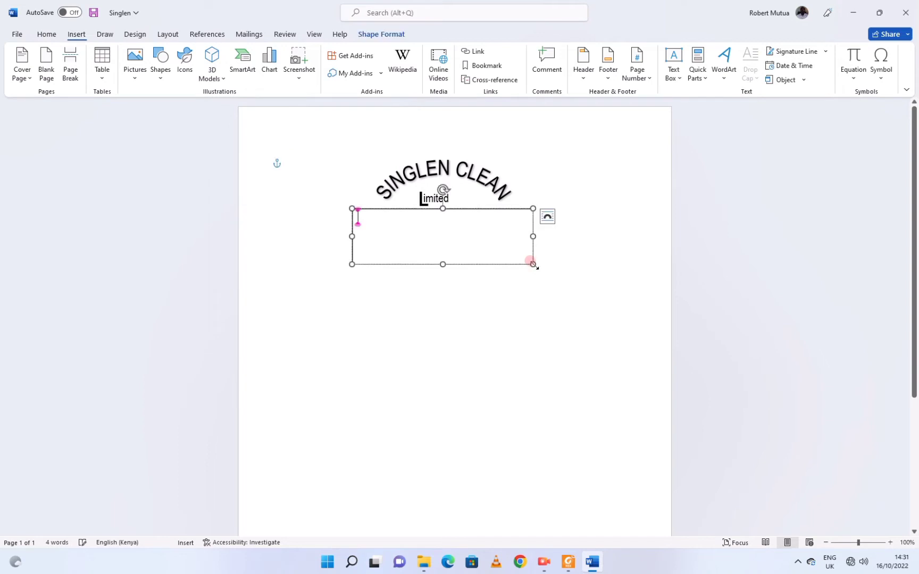
# Snap Word to the left half beside the PDF and put the cursor in the new box.
pyautogui.moveTo(878, 19)
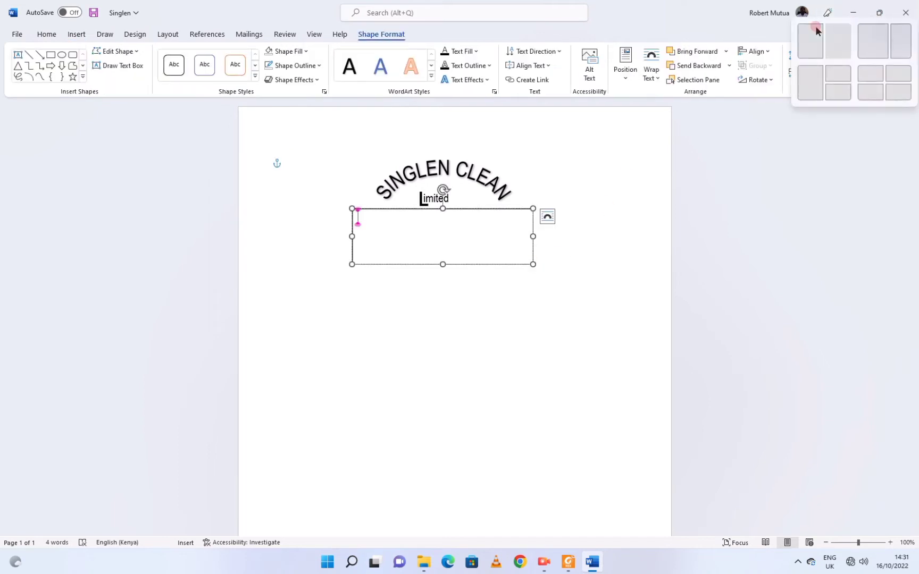
pyautogui.click(802, 32)
pyautogui.click(677, 180)
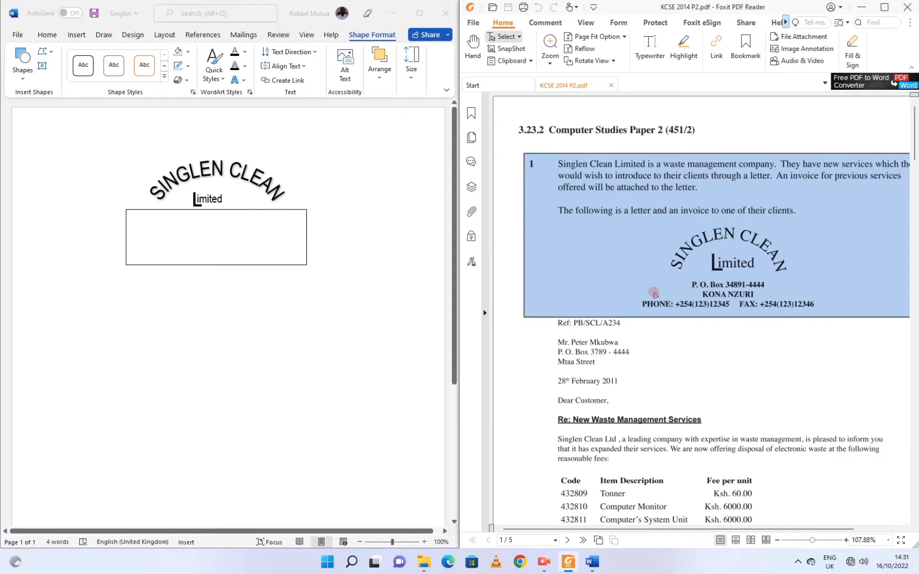
pyautogui.click(148, 229)
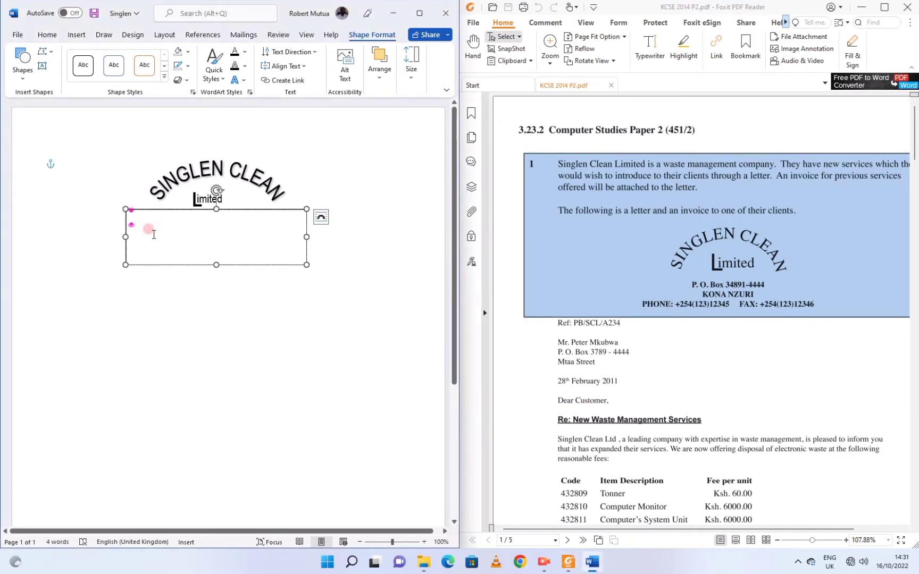
# Type the address box lines: the P.O. Box line, 'KONA NZURI' and the phone number line.
pyautogui.write('P.O')
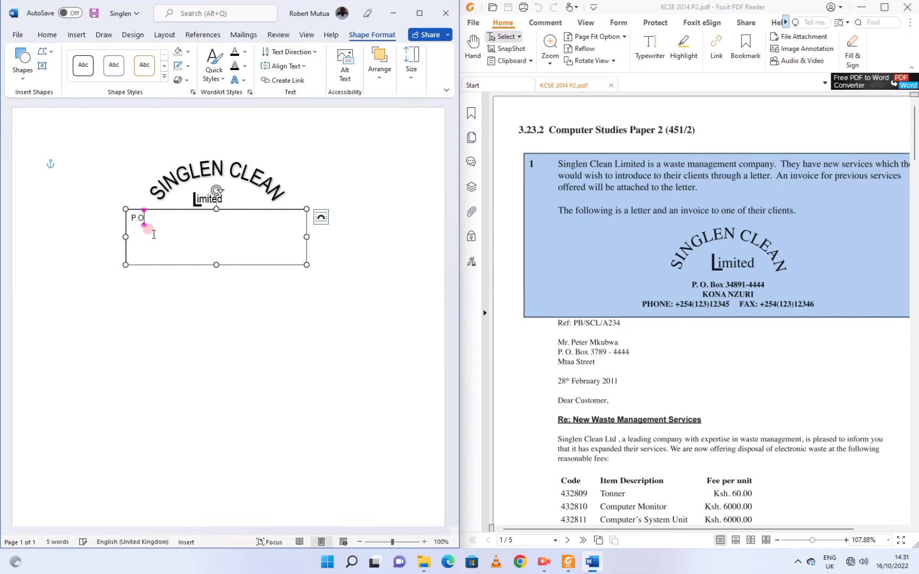
pyautogui.write('. Box 34891-4444')
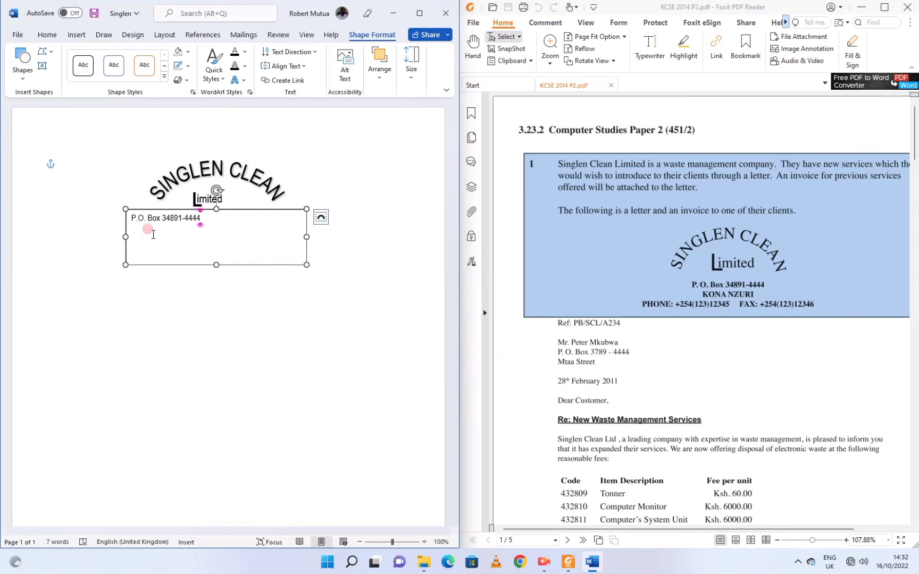
pyautogui.press('Return')
pyautogui.write('KONA NZURI')
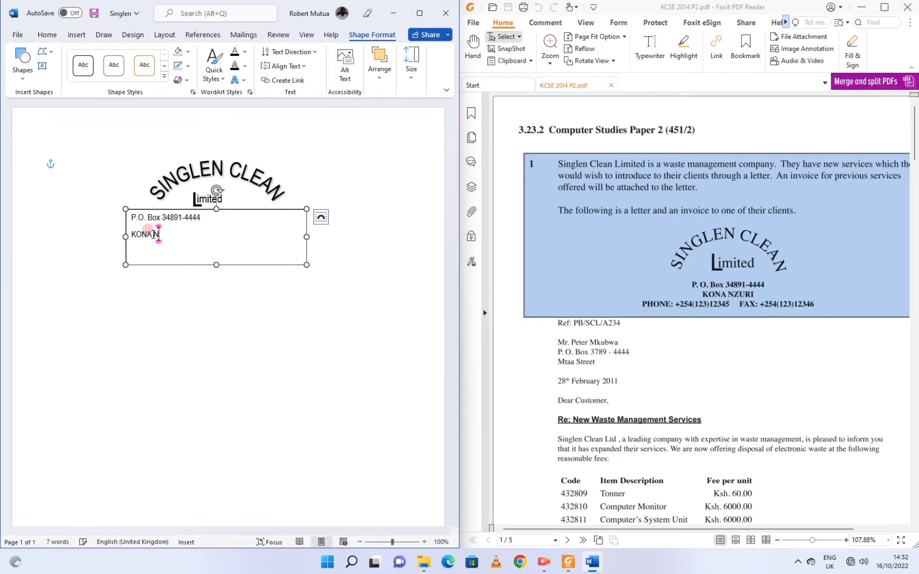
pyautogui.press('Return')
pyautogui.write('PHONE:+2')
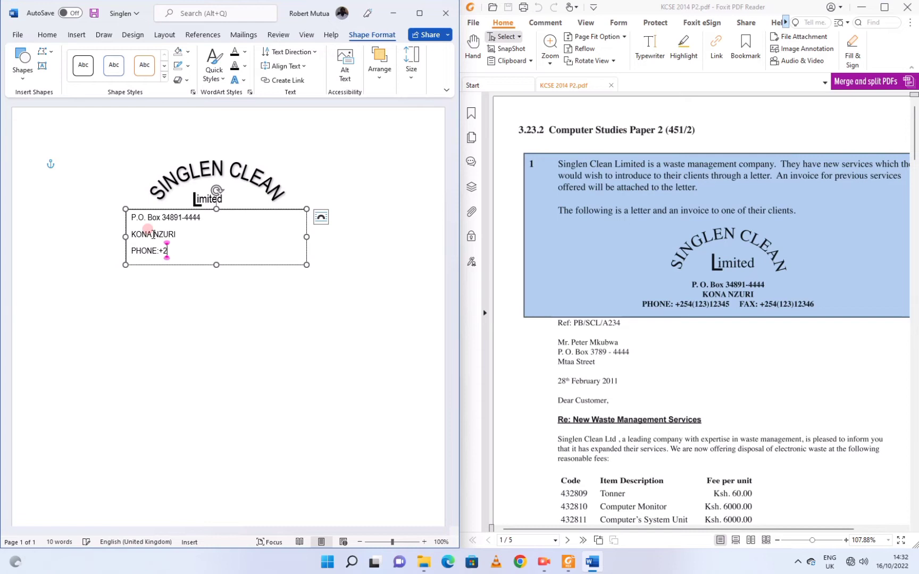
pyautogui.write('54(123)456')
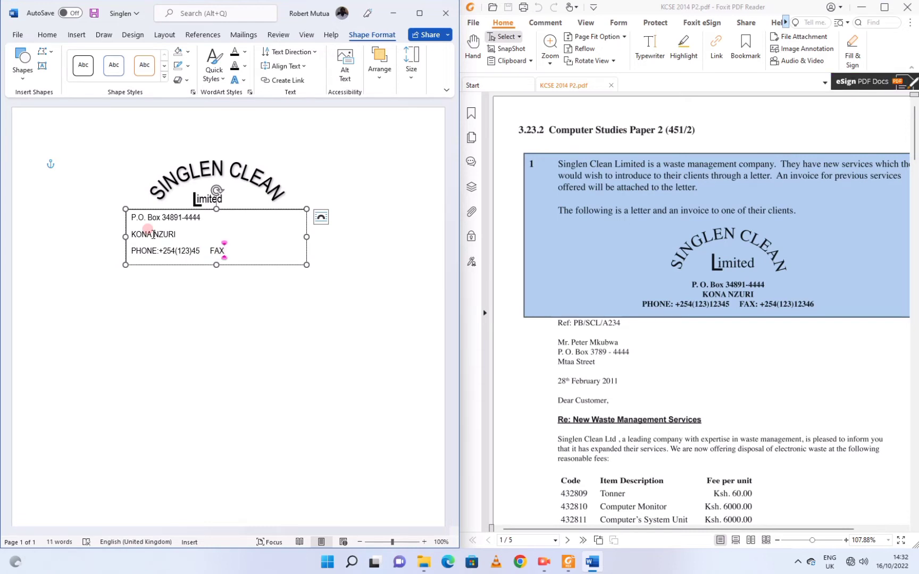
pyautogui.write('(123)12346')
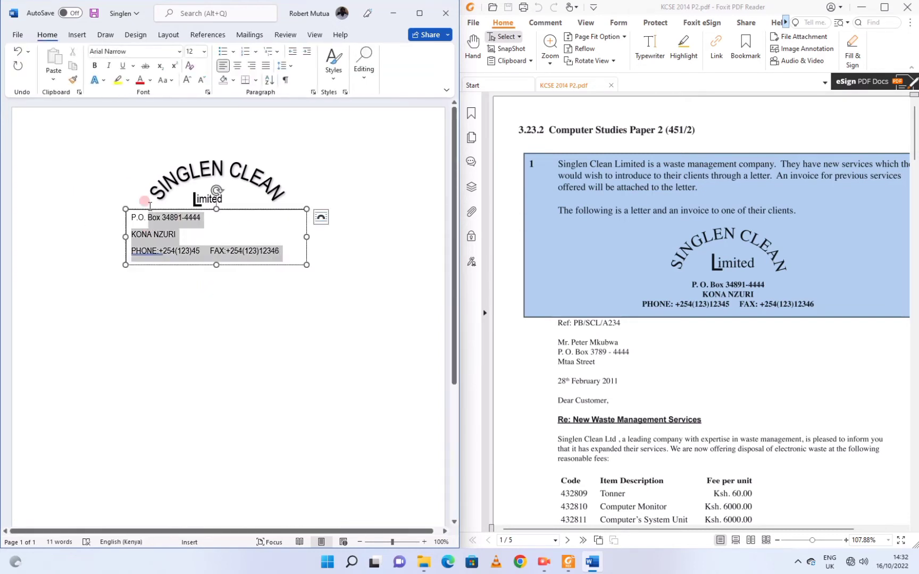
# Make the address lines bold and centred, and set the text box to No Outline.
pyautogui.hotkey('ctrl', 'b')
pyautogui.click(237, 65)
pyautogui.click(230, 334)
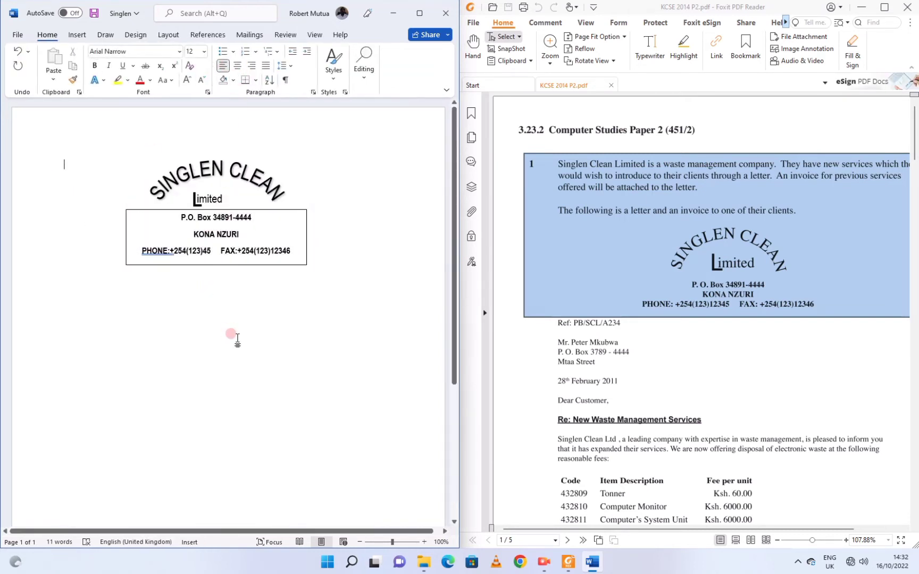
pyautogui.click(231, 263)
pyautogui.click(419, 13)
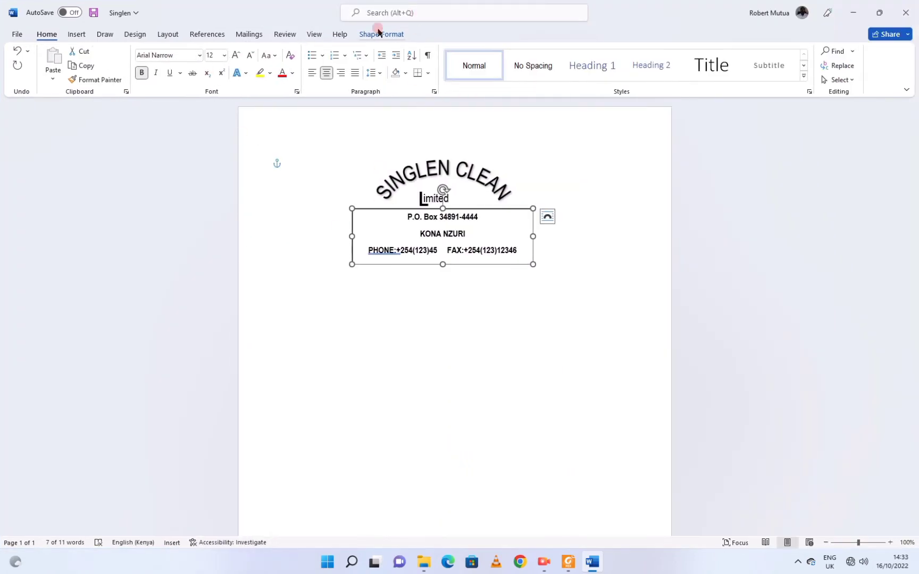
pyautogui.click(378, 32)
pyautogui.click(265, 66)
pyautogui.click(345, 328)
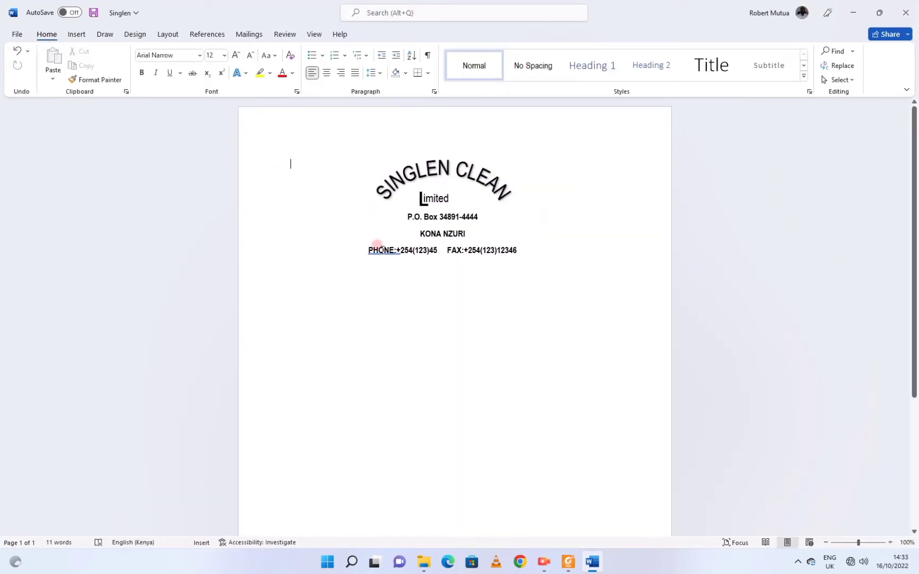
# Accept spelling fixes that add a space after 'PHONE:' and 'FAX:'.
pyautogui.rightClick(381, 250)
pyautogui.click(380, 274)
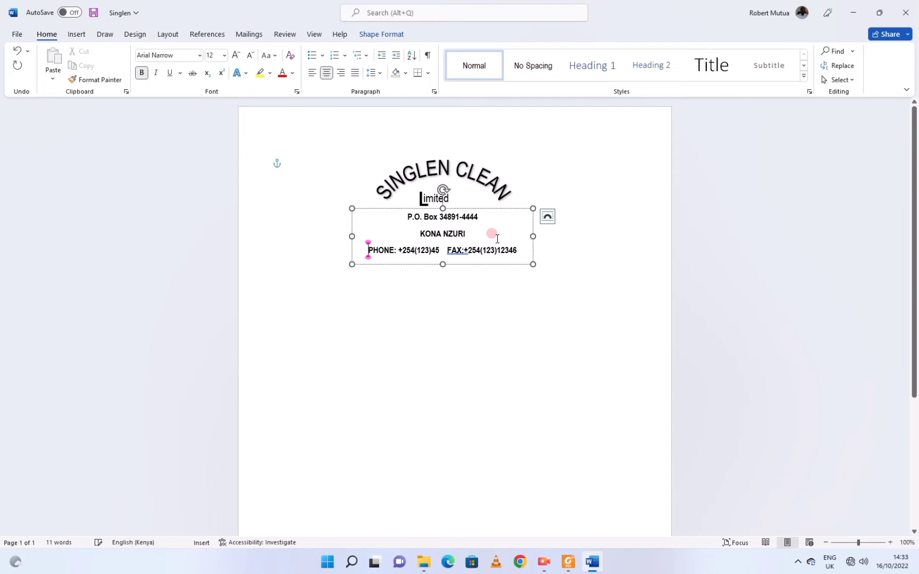
pyautogui.click(449, 255)
pyautogui.rightClick(461, 252)
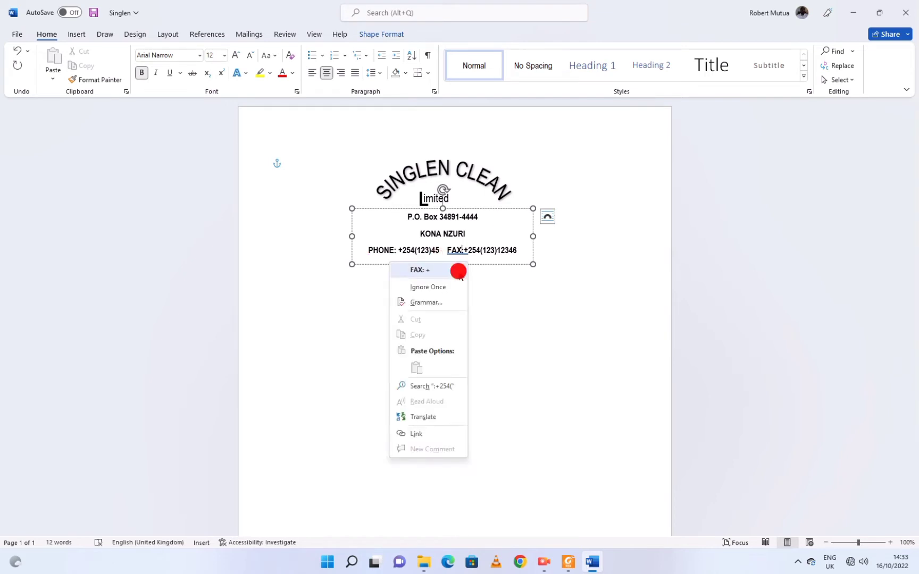
pyautogui.click(454, 269)
pyautogui.click(441, 311)
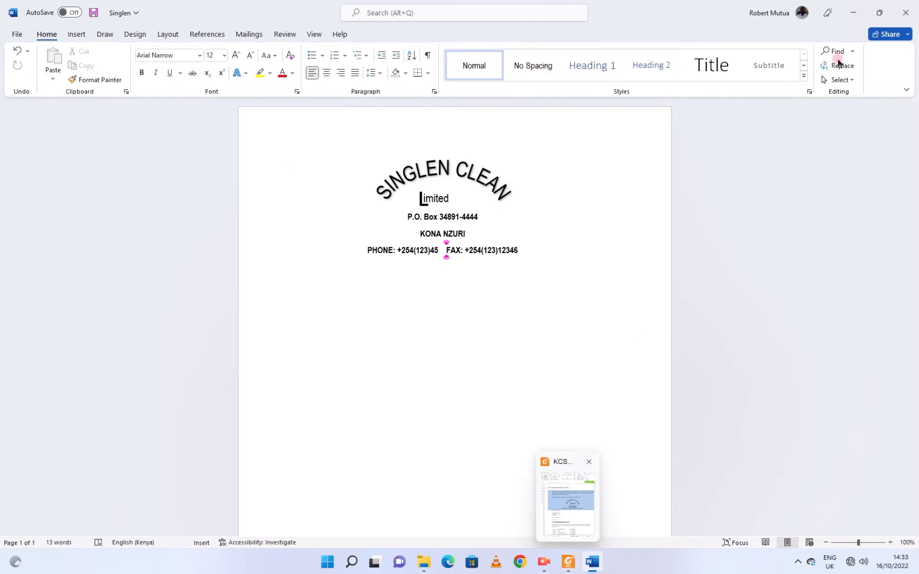
# Snap Word to the left half and leave the new paragraph left-aligned.
pyautogui.moveTo(873, 12)
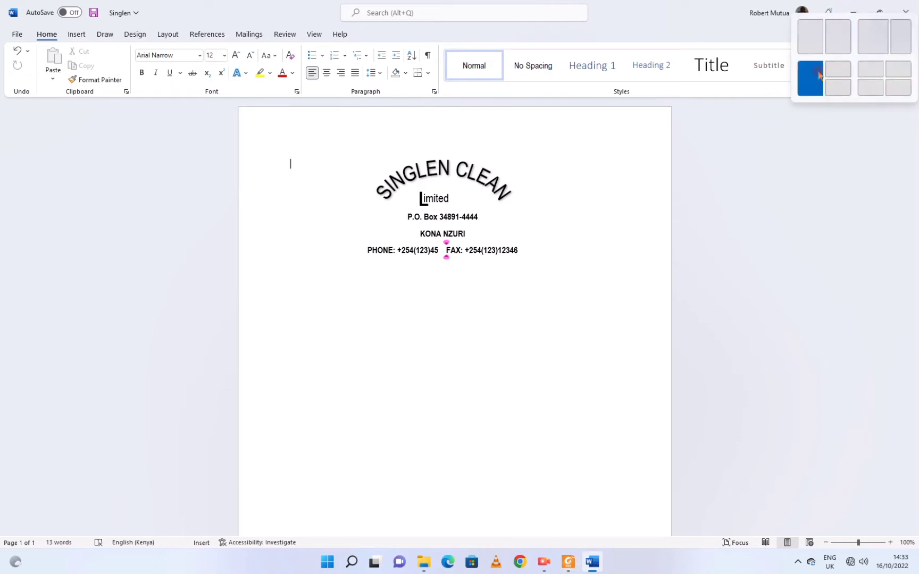
pyautogui.click(809, 48)
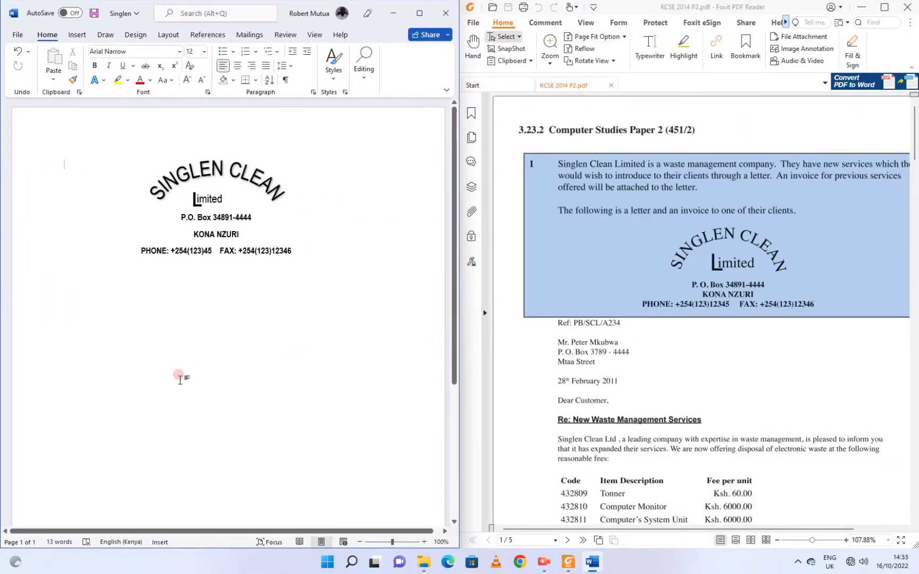
pyautogui.hotkey('ctrl', 'e')
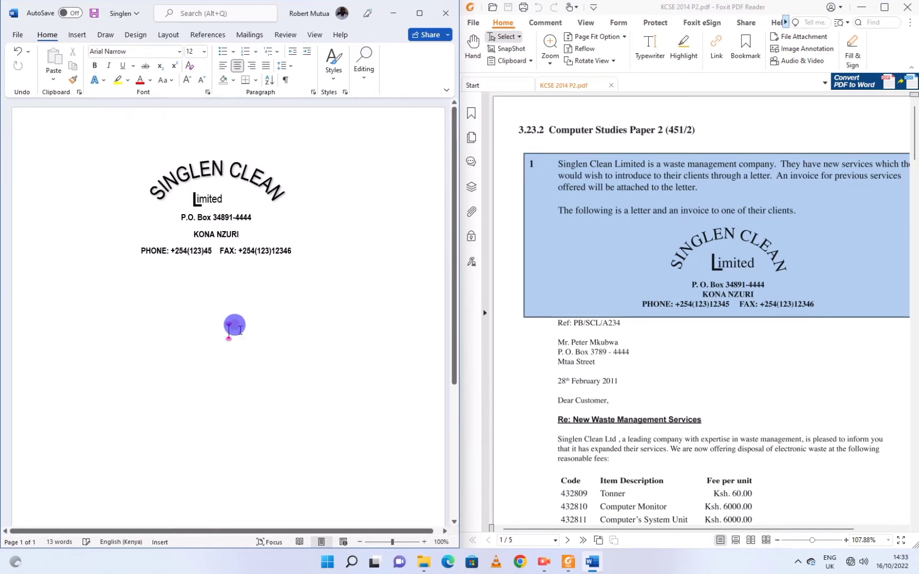
pyautogui.hotkey('ctrl', 'l')
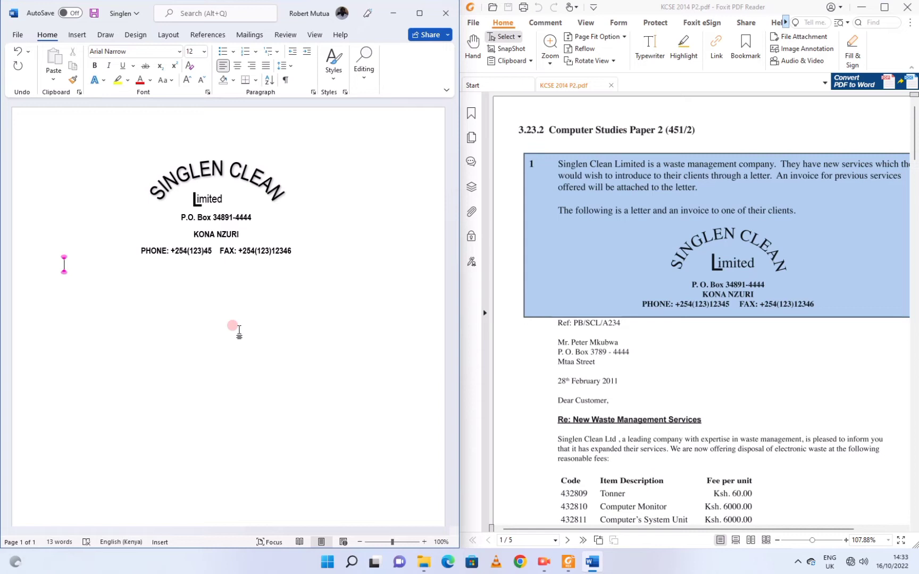
pyautogui.hotkey('ctrl', 'e')
pyautogui.hotkey('ctrl', 'l')
# Type 'Ref: PB/SCL/A234M', the recipient's address, '28th February 2011' and 'Dear Customer,'.
pyautogui.write('Ref')
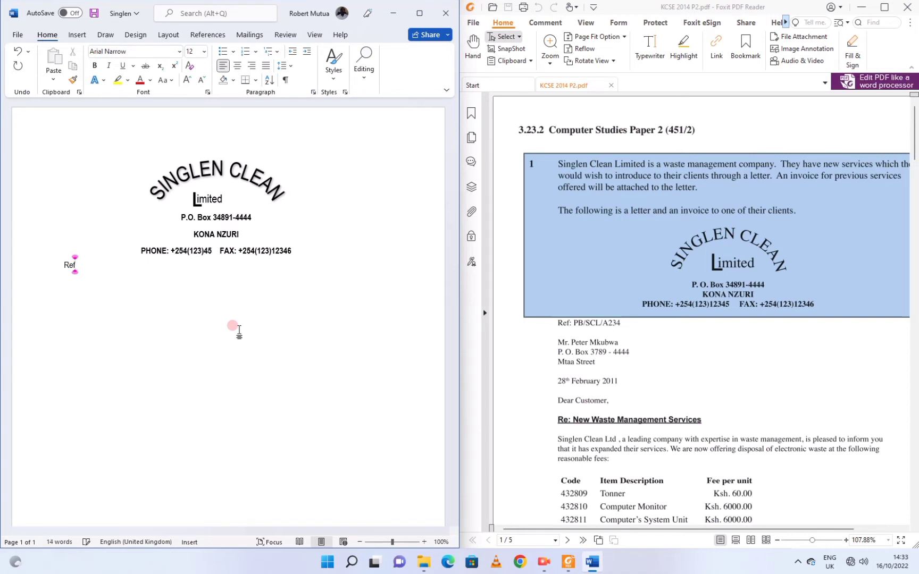
pyautogui.write(': P')
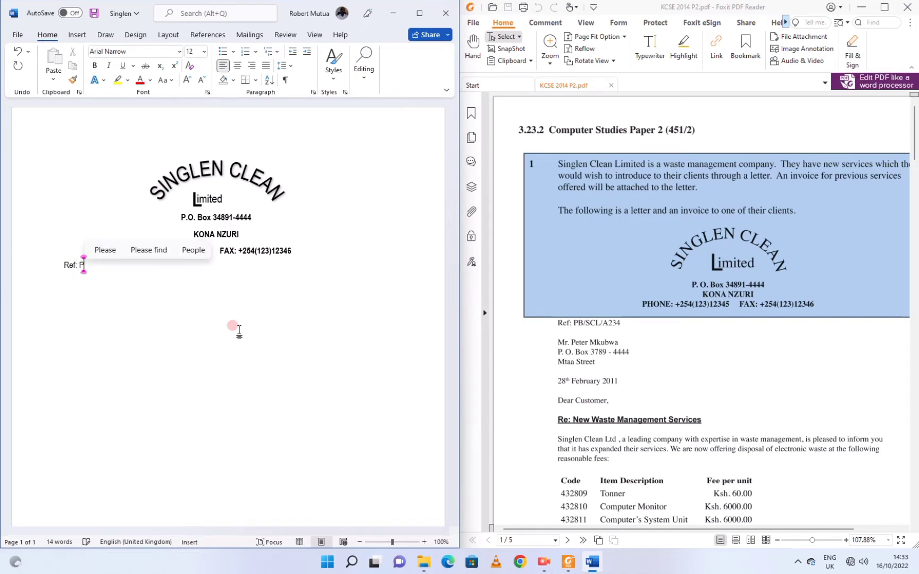
pyautogui.write('B/')
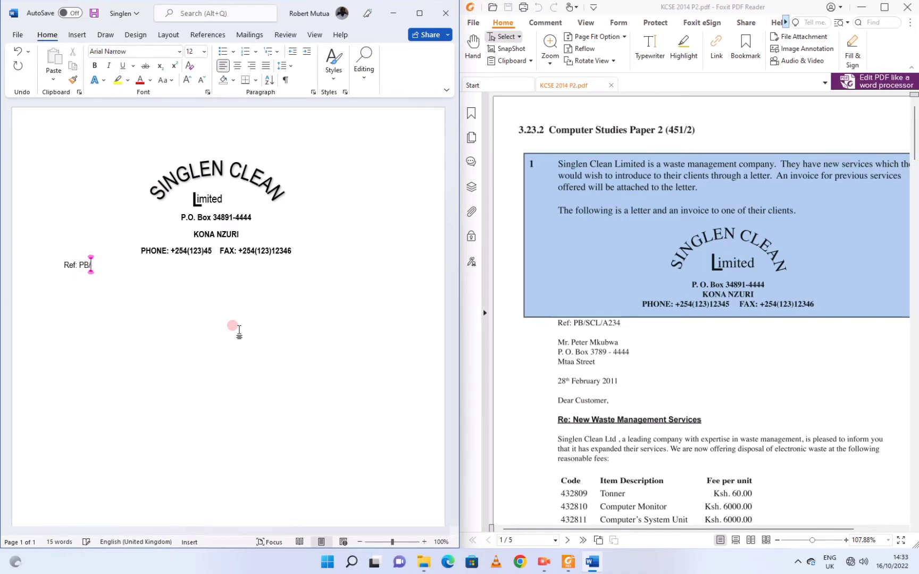
pyautogui.write('SCL')
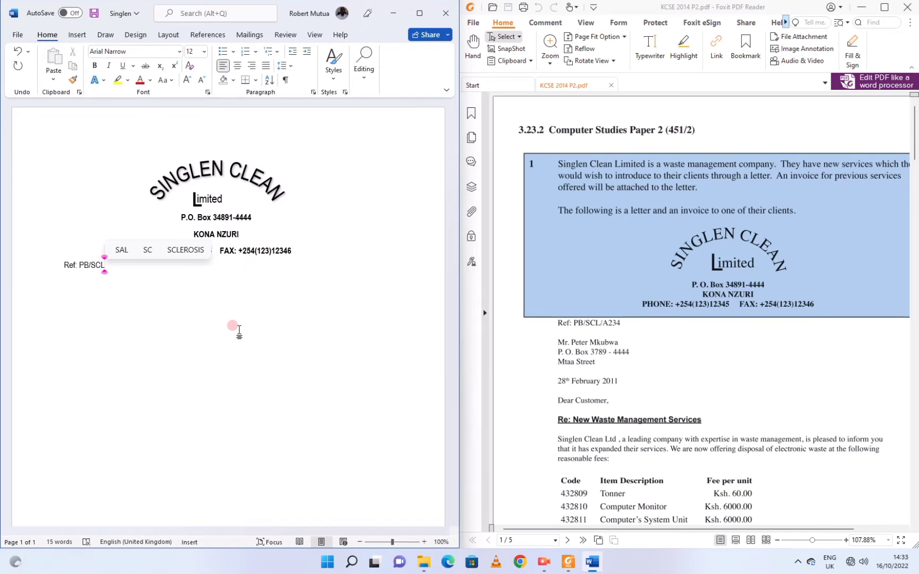
pyautogui.write('/')
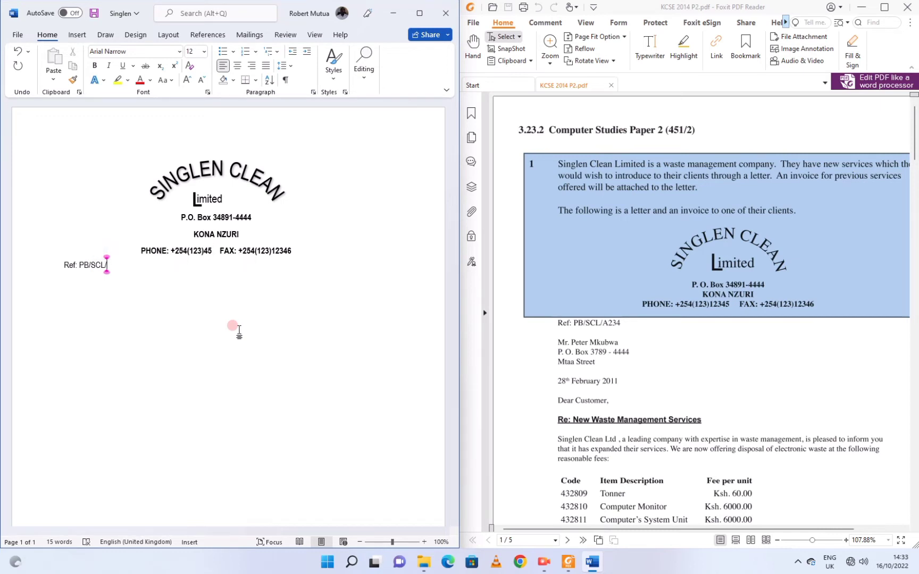
pyautogui.write('A234M')
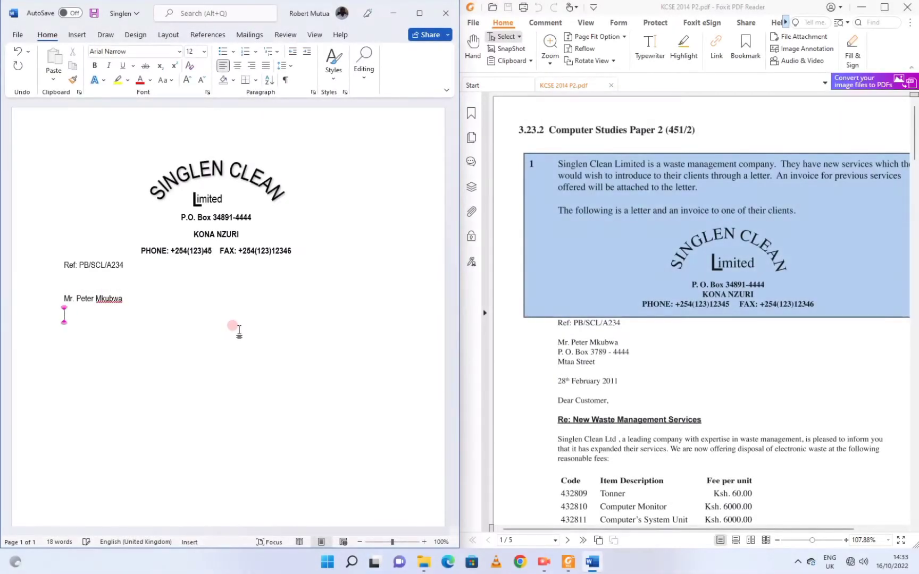
pyautogui.write('P.O. Box 3789-4444')
pyautogui.press('Return')
pyautogui.write('Mtaa Street')
pyautogui.press('Return')
pyautogui.press('Return')
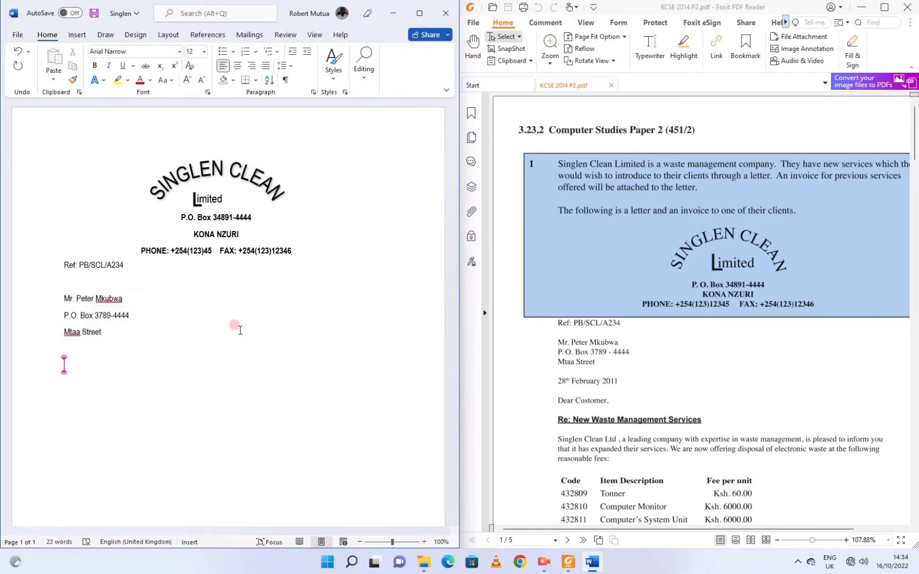
pyautogui.write('28th February 2011')
pyautogui.press('Return')
pyautogui.write('Dear Customer,')
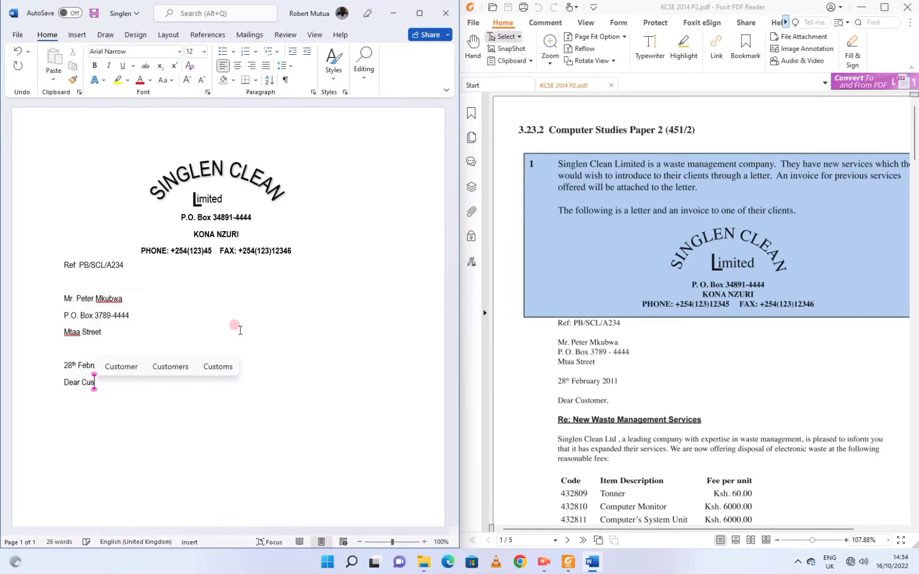
pyautogui.press('Return')
# Add the bold underlined subject 'RE: New Waste Management Services', then continue below the fees paragraph.
pyautogui.click(93, 70)
pyautogui.click(124, 65)
pyautogui.write('RE')
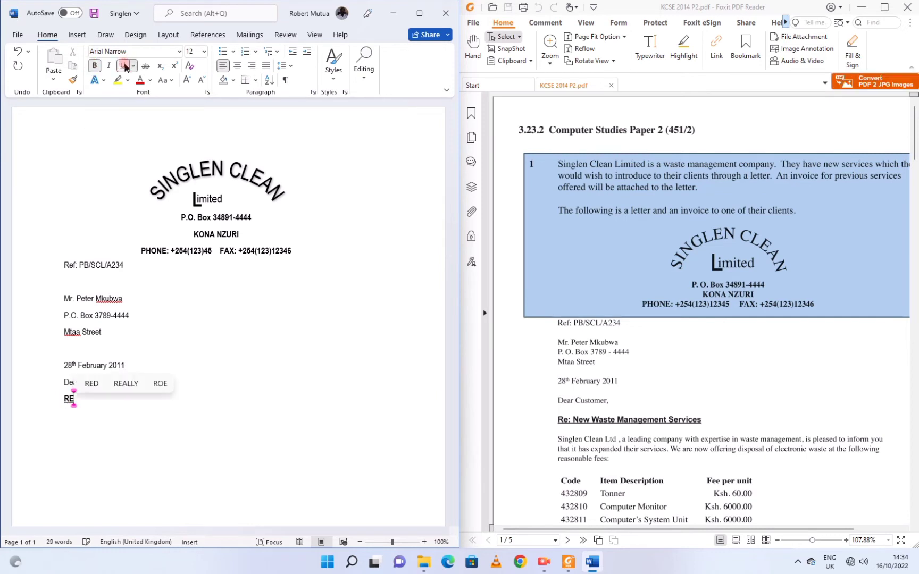
pyautogui.write(': New Waste Management Services')
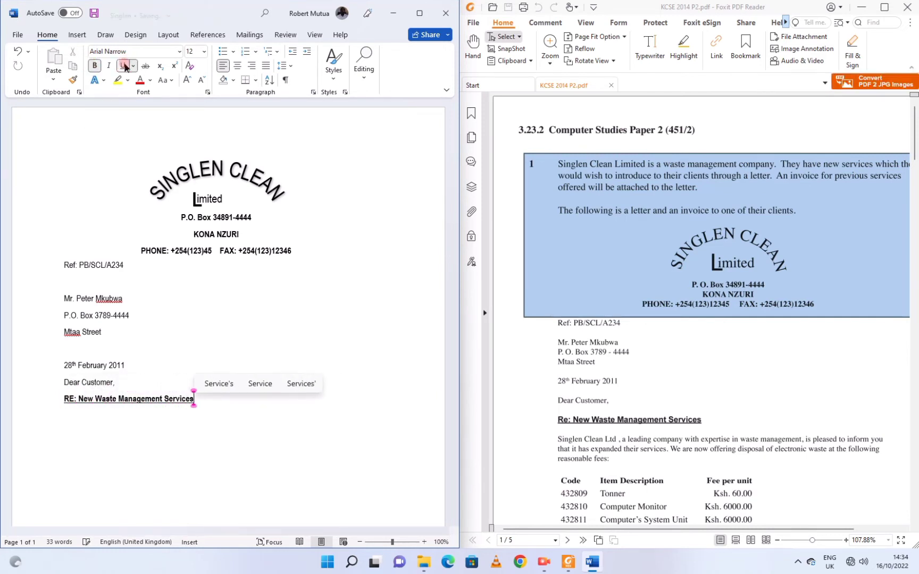
pyautogui.press('Return')
pyautogui.click(94, 66)
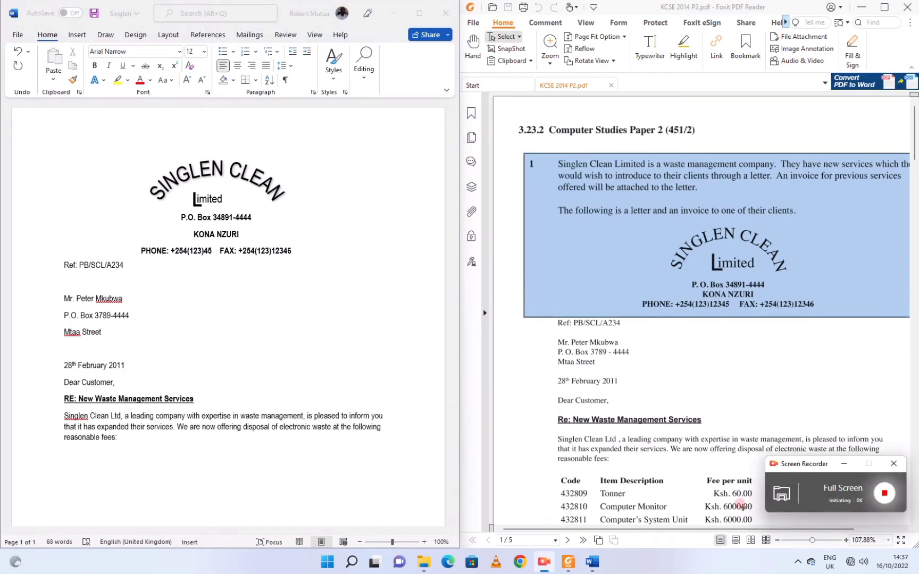
pyautogui.click(723, 506)
pyautogui.scroll(-4, 658, 481)
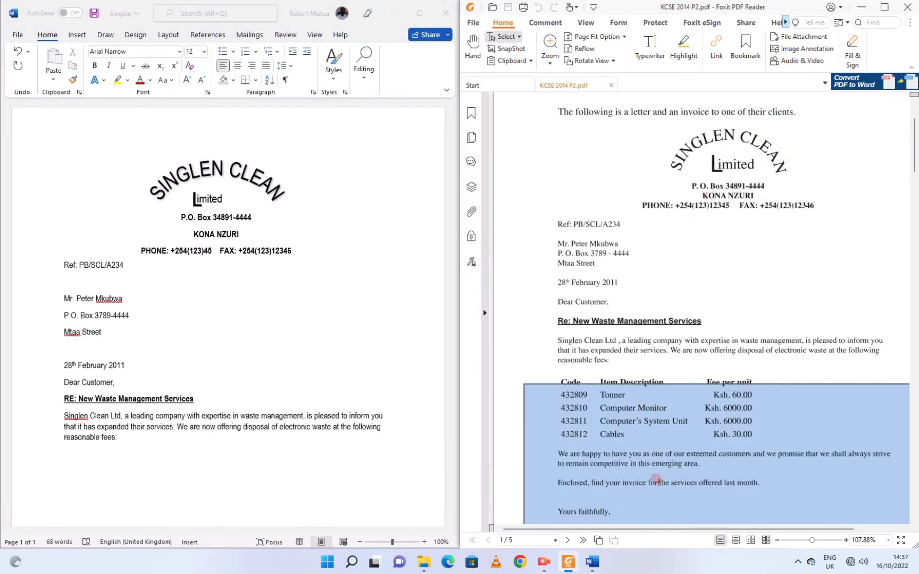
pyautogui.click(142, 455)
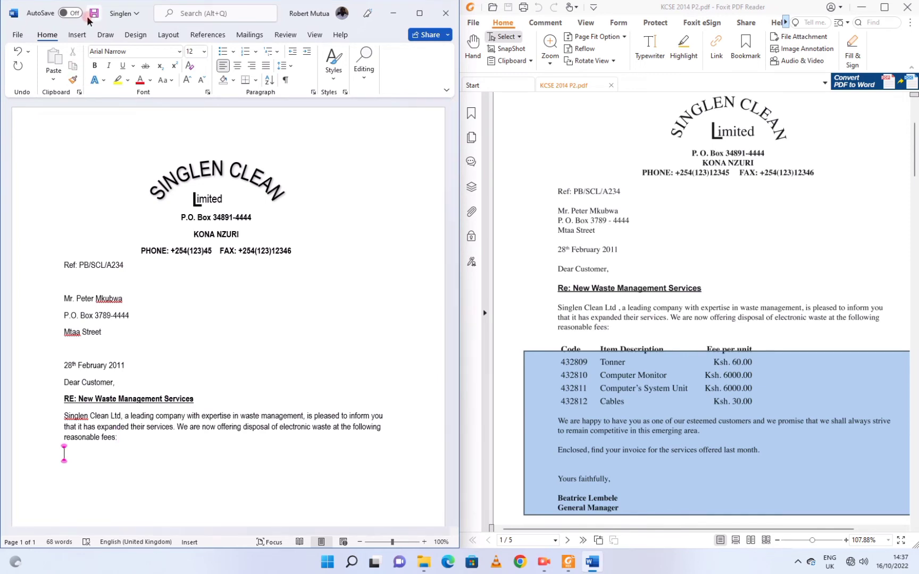
# Change Default tab stops to 2 cm in the Tabs dialog, with left alignment and no leader.
pyautogui.click(312, 92)
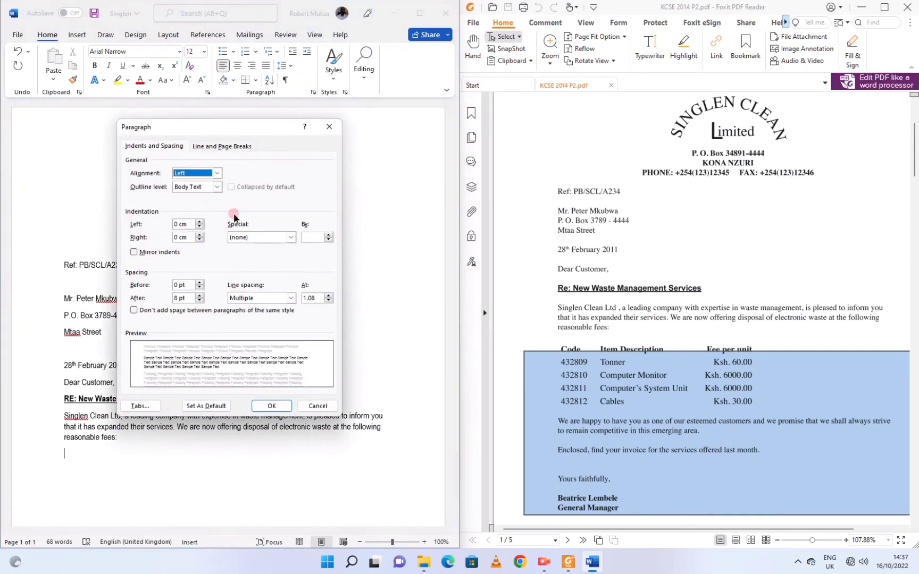
pyautogui.click(140, 405)
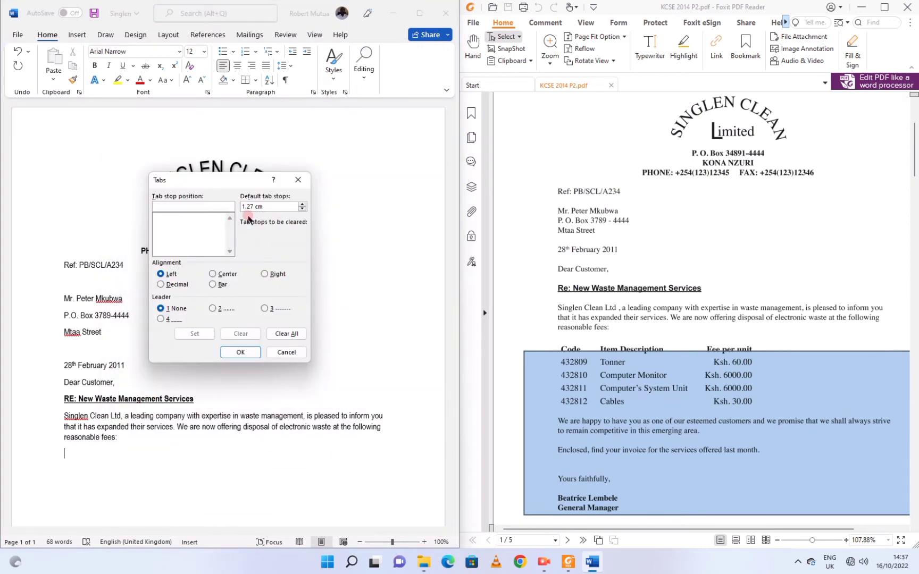
pyautogui.click(240, 206)
pyautogui.write('2')
pyautogui.click(175, 275)
pyautogui.click(160, 319)
pyautogui.click(176, 308)
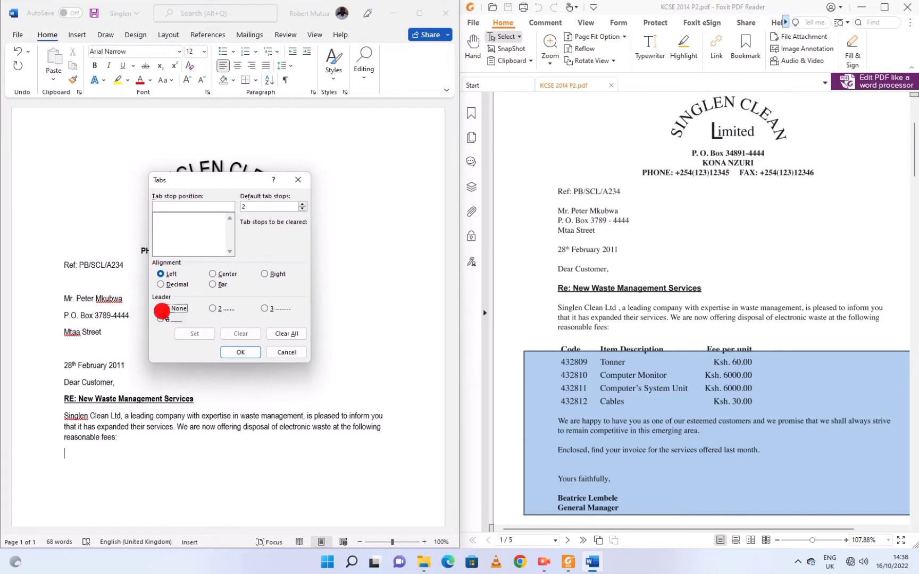
pyautogui.click(302, 204)
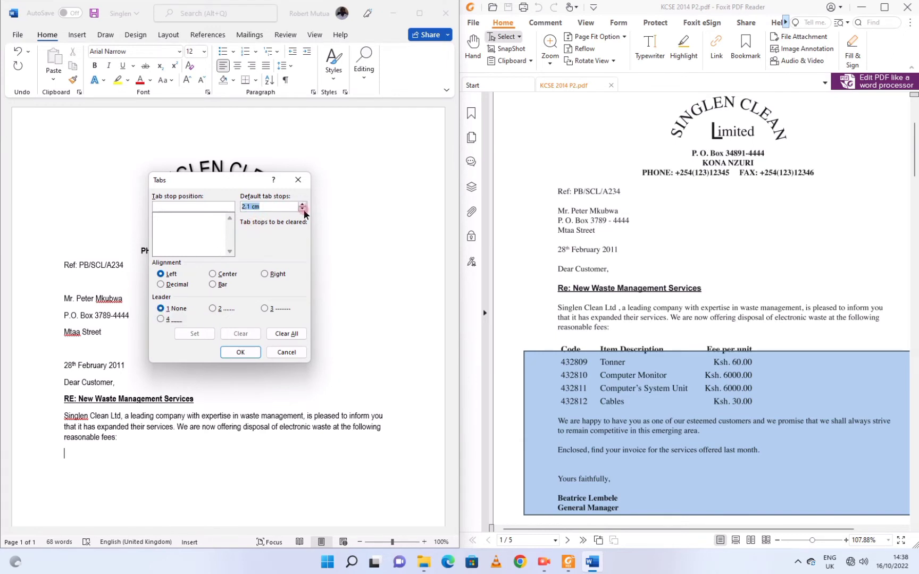
pyautogui.click(302, 209)
pyautogui.click(233, 348)
pyautogui.click(236, 353)
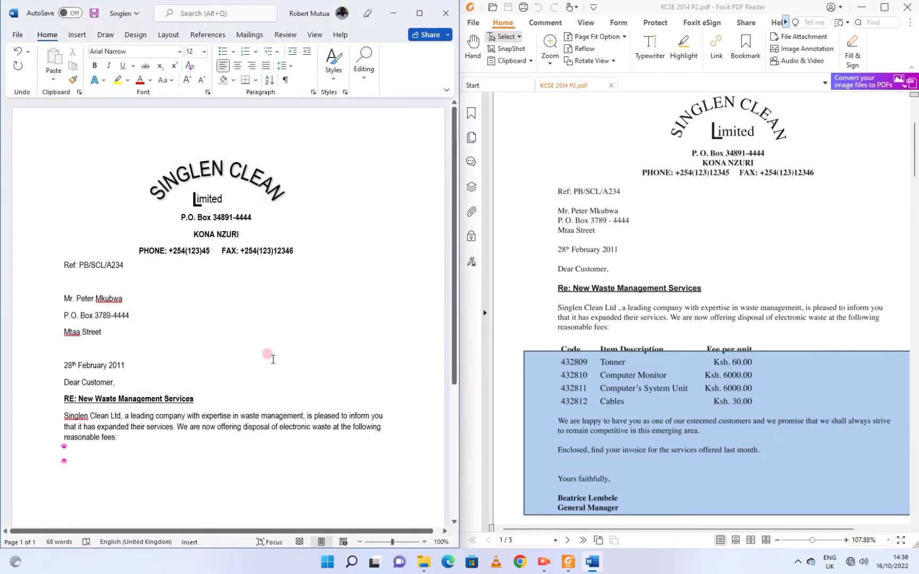
# Clear the partly typed 'Code Item De' trial heading text.
pyautogui.write('Code\t')
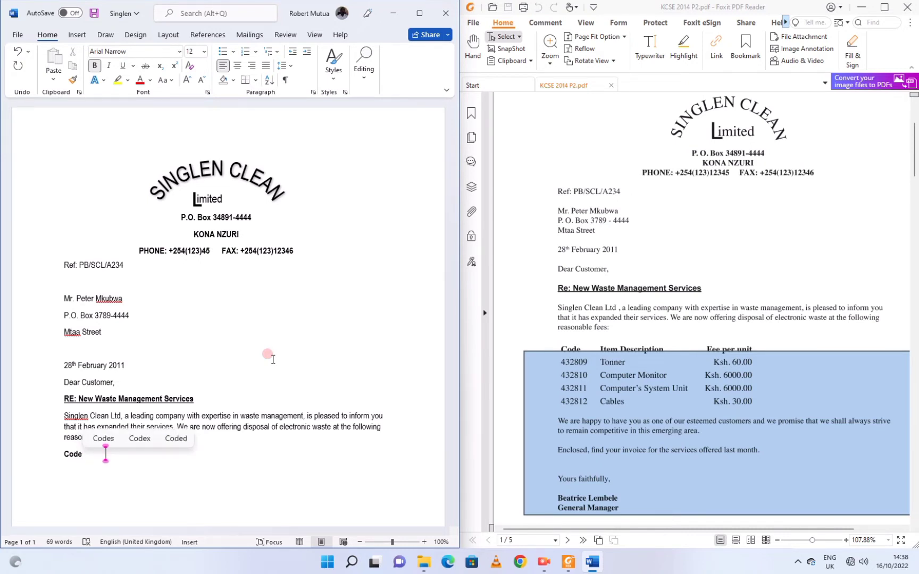
pyautogui.write('It')
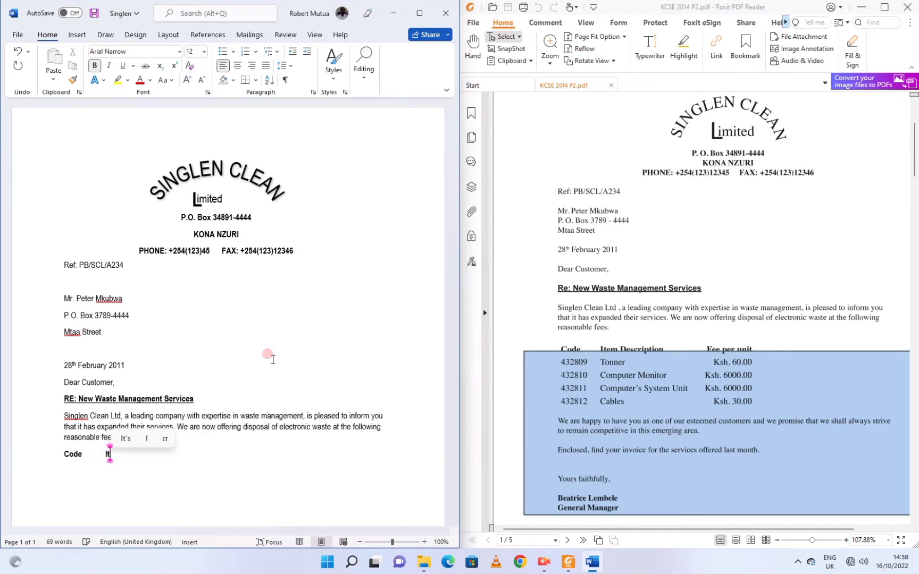
pyautogui.write('em De')
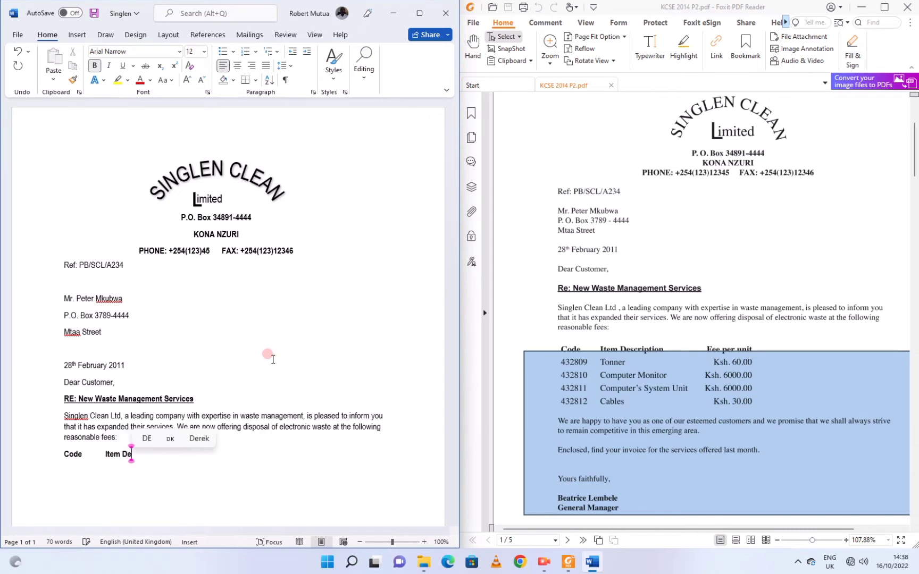
pyautogui.press('BackSpace')
pyautogui.press('BackSpace')
pyautogui.press('BackSpace')
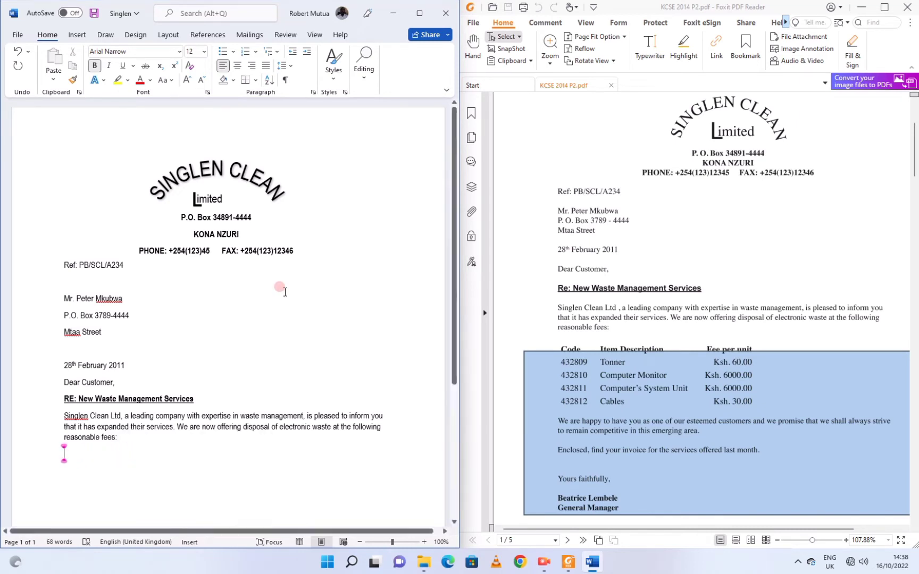
pyautogui.click(168, 35)
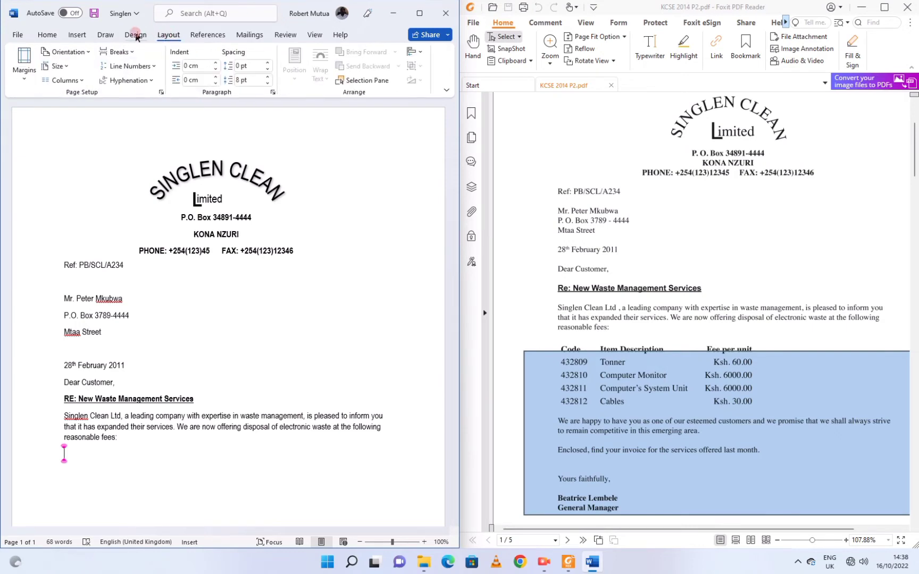
pyautogui.click(62, 33)
# Widen the default tab stops to 4 cm in the Paragraph Tabs dialog.
pyautogui.click(313, 92)
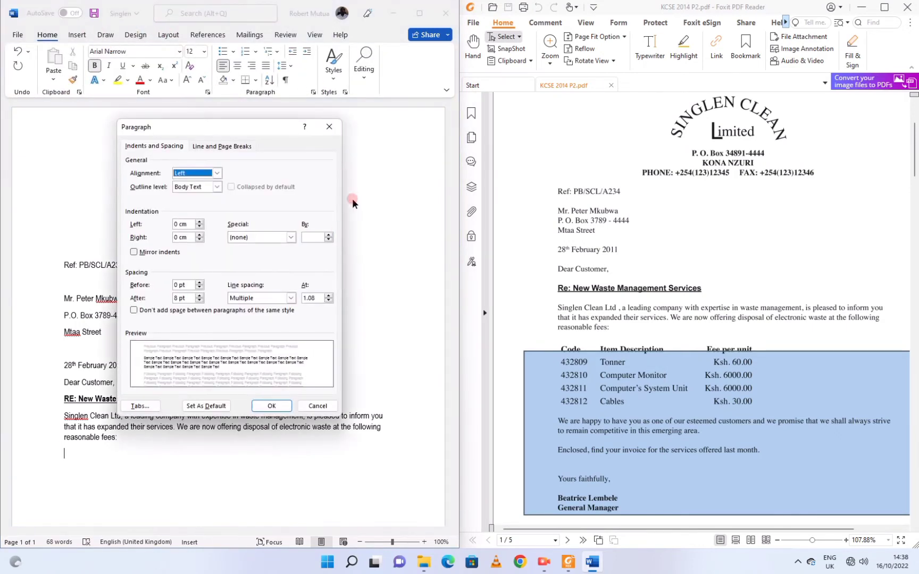
pyautogui.click(140, 406)
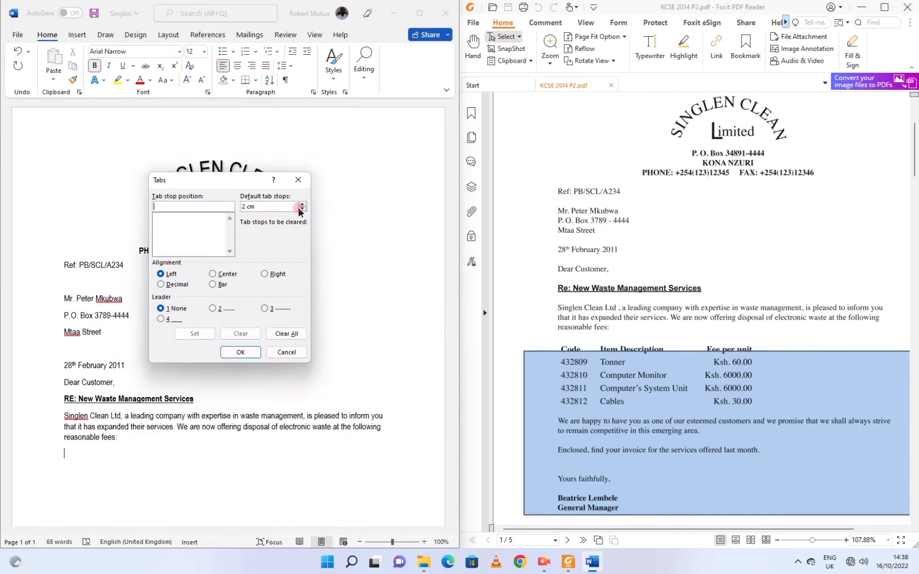
pyautogui.click(302, 204)
pyautogui.click(303, 204)
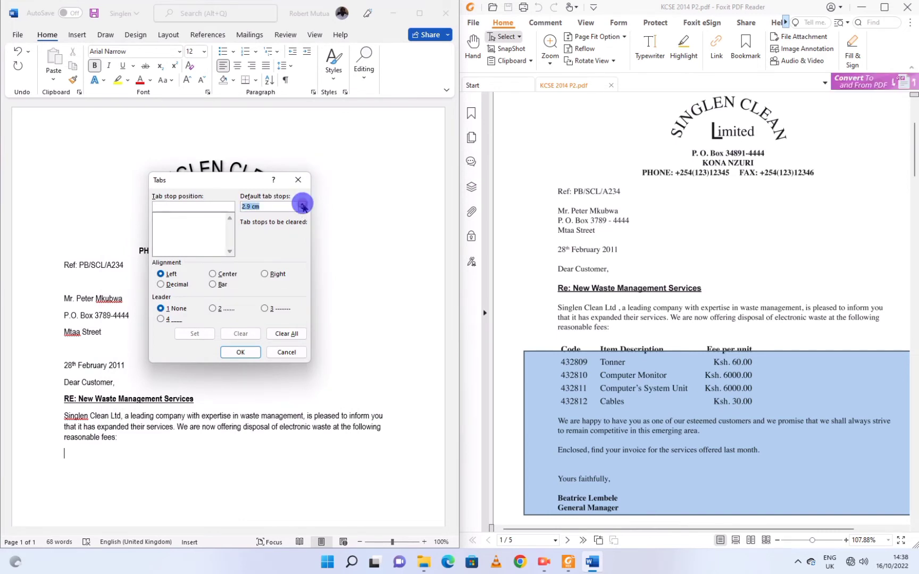
pyautogui.click(303, 205)
pyautogui.click(302, 204)
pyautogui.click(302, 204)
pyautogui.click(303, 204)
pyautogui.click(303, 205)
pyautogui.click(302, 205)
pyautogui.click(302, 205)
pyautogui.click(303, 206)
pyautogui.click(302, 206)
pyautogui.click(222, 352)
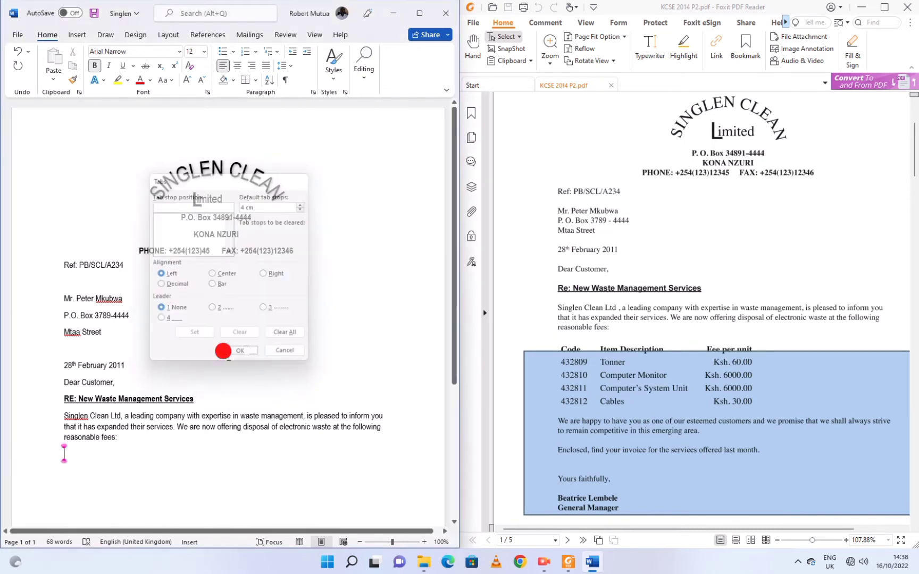
# Type tab-separated headings Code, Item Description, Fee per unit, then start row 432809, Tonner, Ksh.
pyautogui.write('Code')
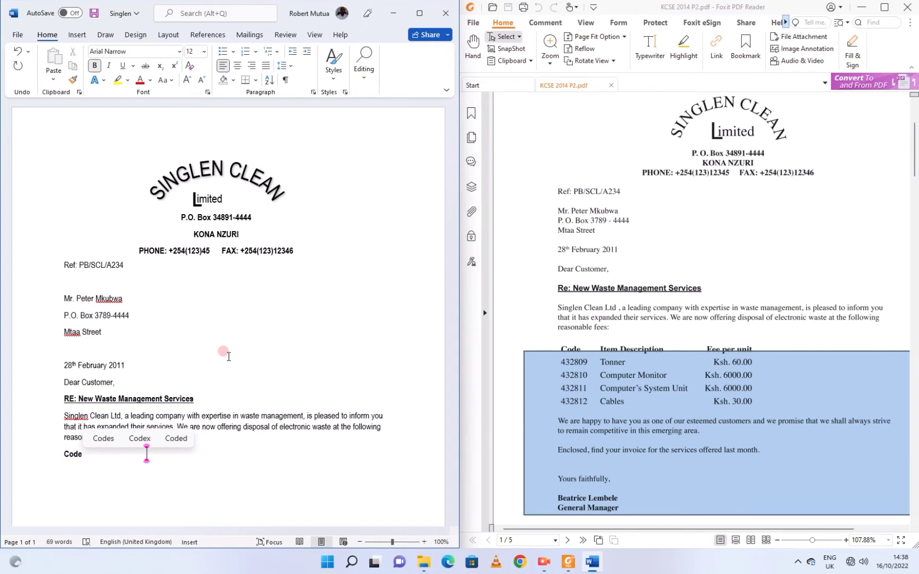
pyautogui.press('Tab')
pyautogui.write('Item De')
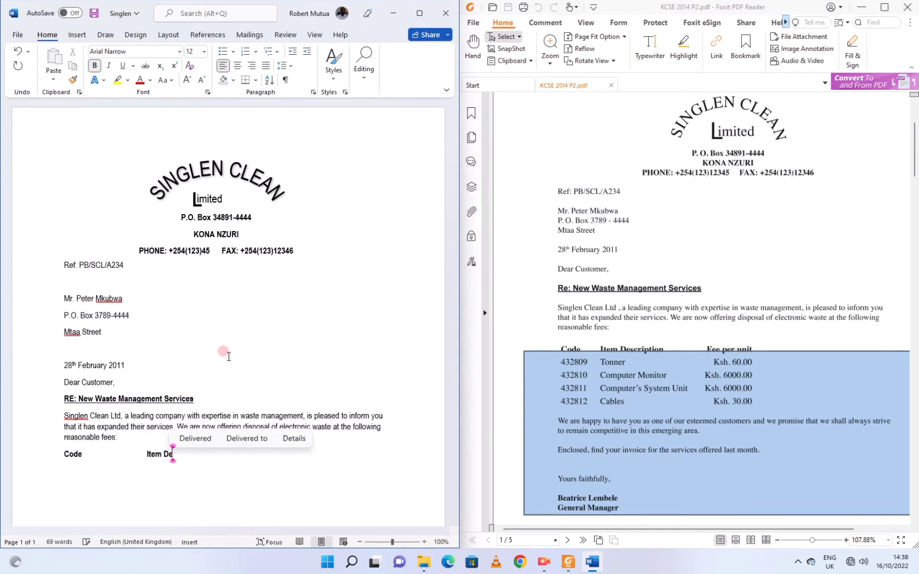
pyautogui.write('scription')
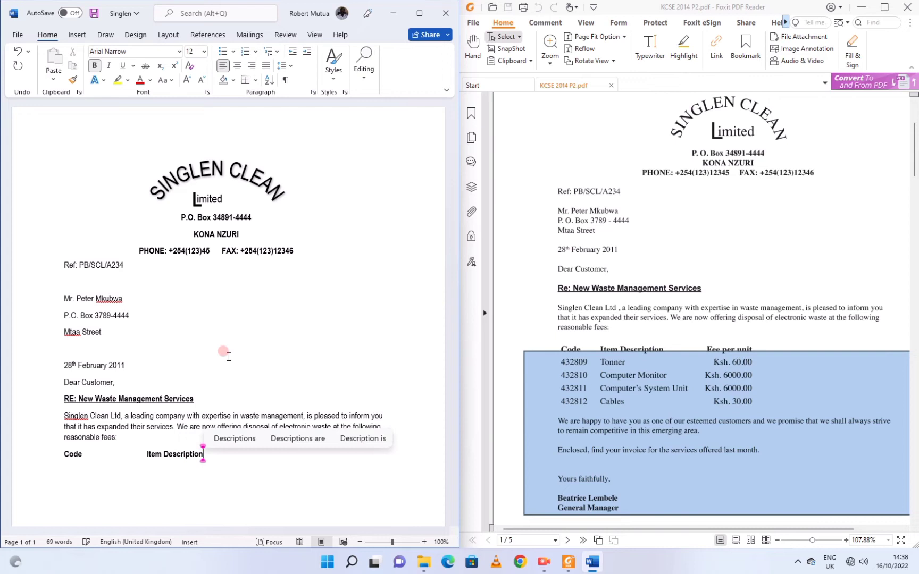
pyautogui.press('Tab')
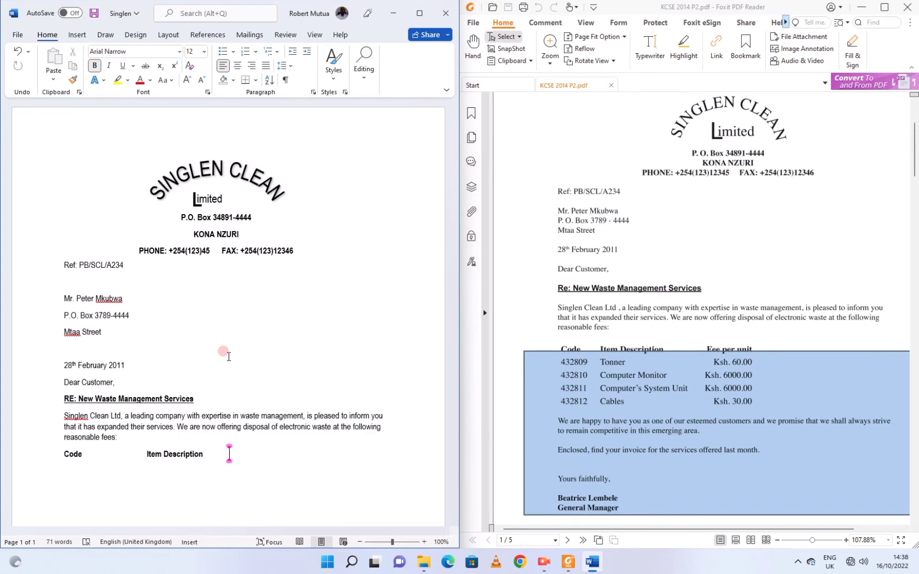
pyautogui.write('Fee pe')
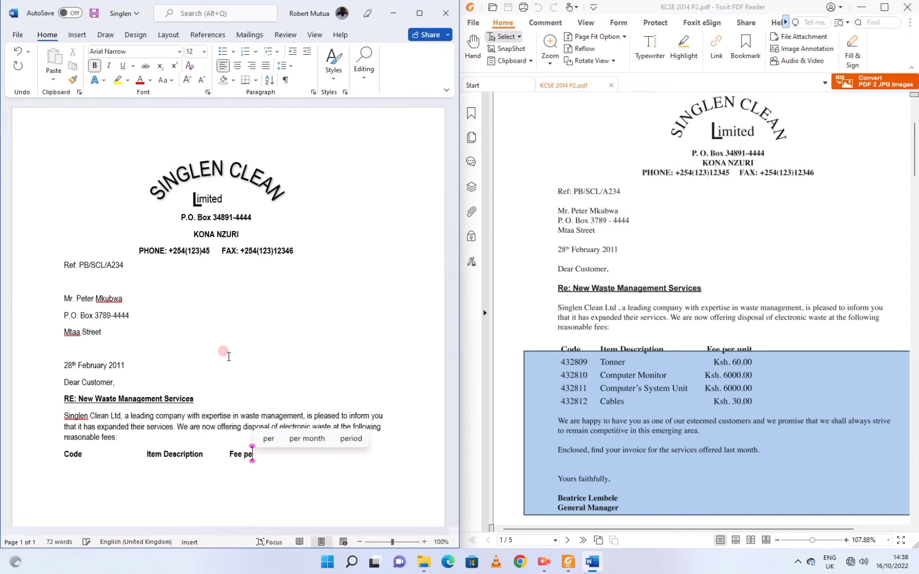
pyautogui.write('r unit')
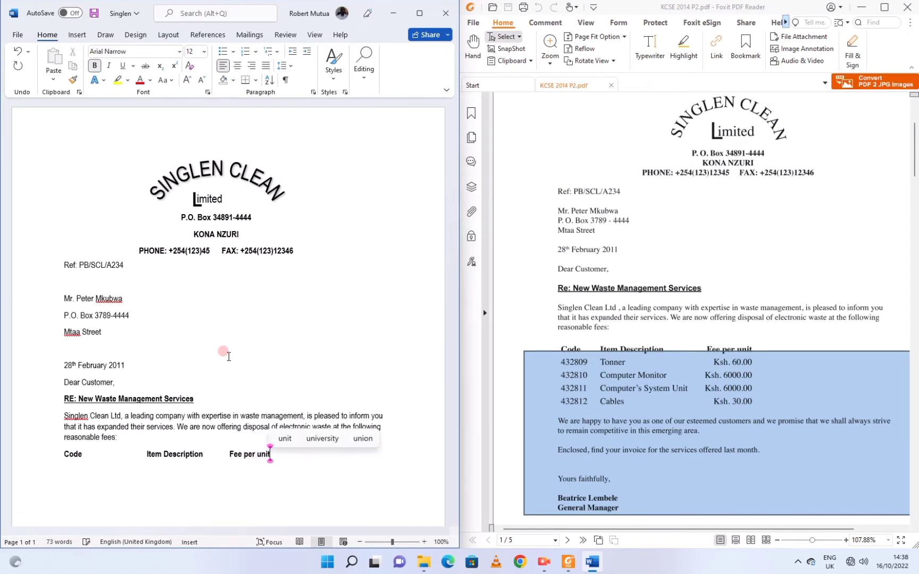
pyautogui.press('Return')
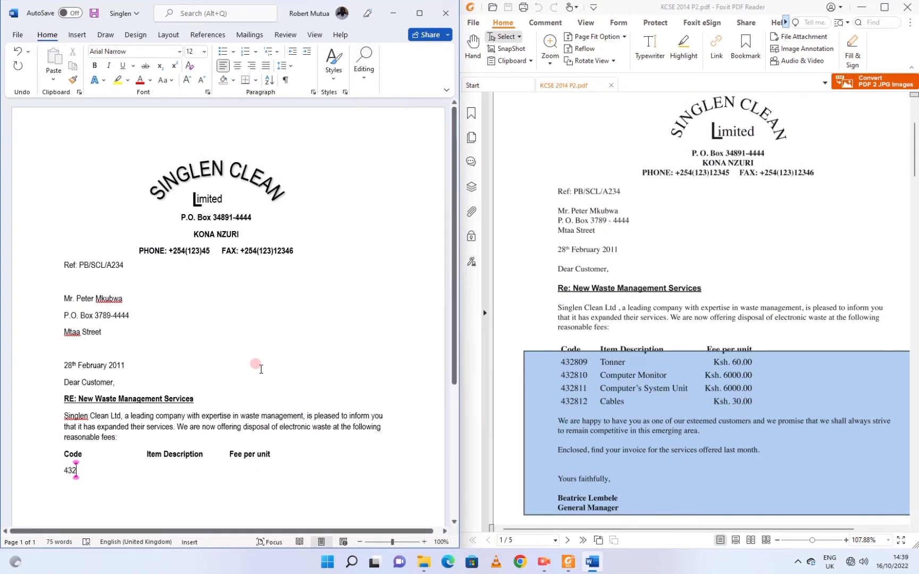
pyautogui.write('432809\t')
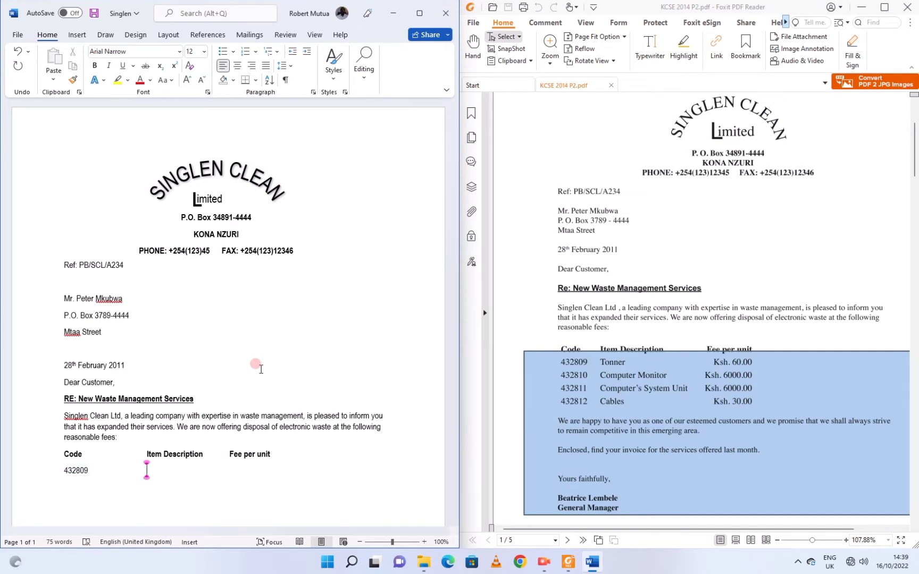
pyautogui.write('Tonner\t')
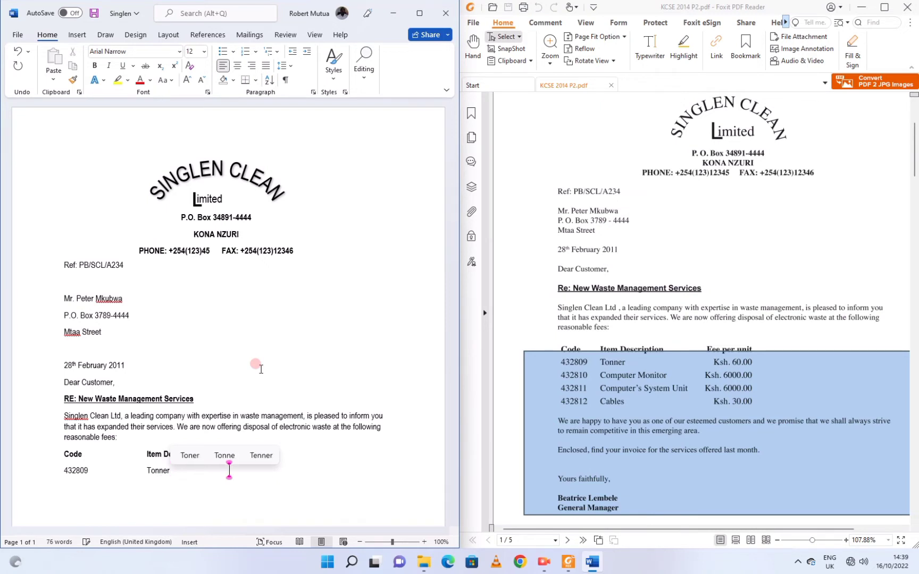
pyautogui.write('Ksh. 60.00')
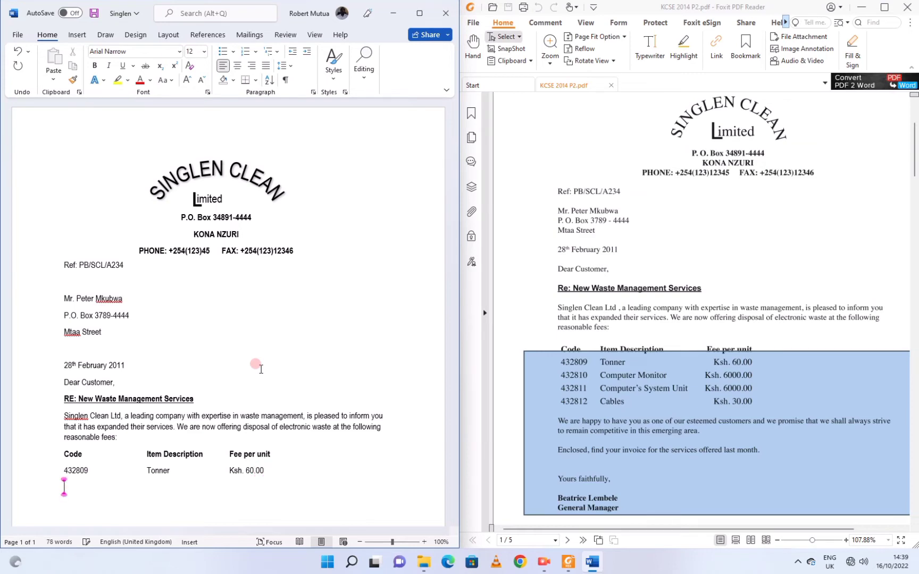
# Type the closing paragraphs promising good service and noting the enclosed invoice for last month.
pyautogui.click(548, 565)
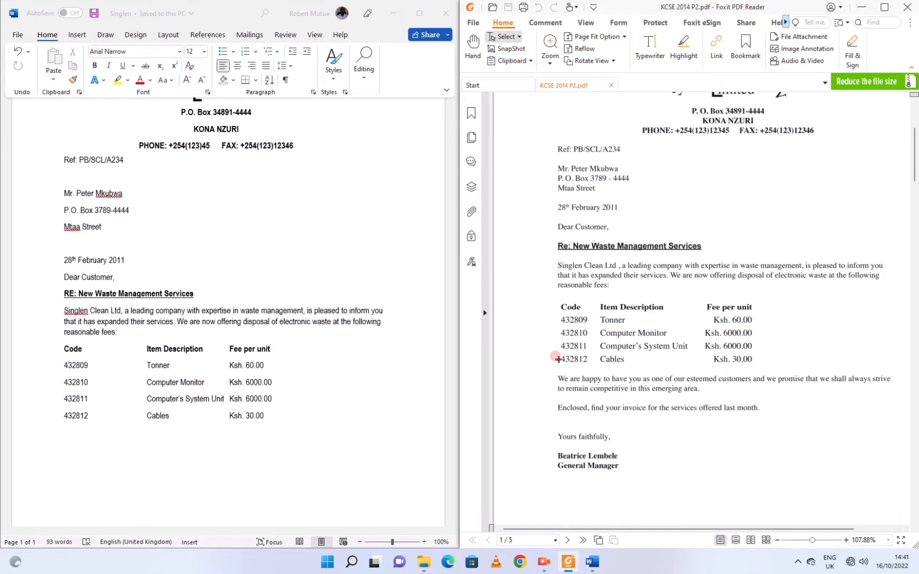
pyautogui.moveTo(557, 359); pyautogui.dragTo(530, 447)
pyautogui.click(299, 433)
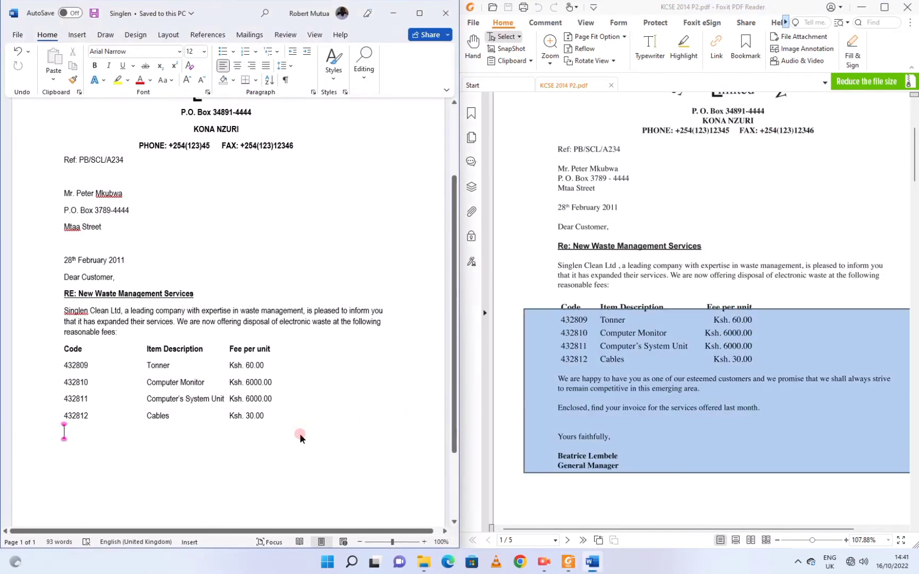
pyautogui.write('We are')
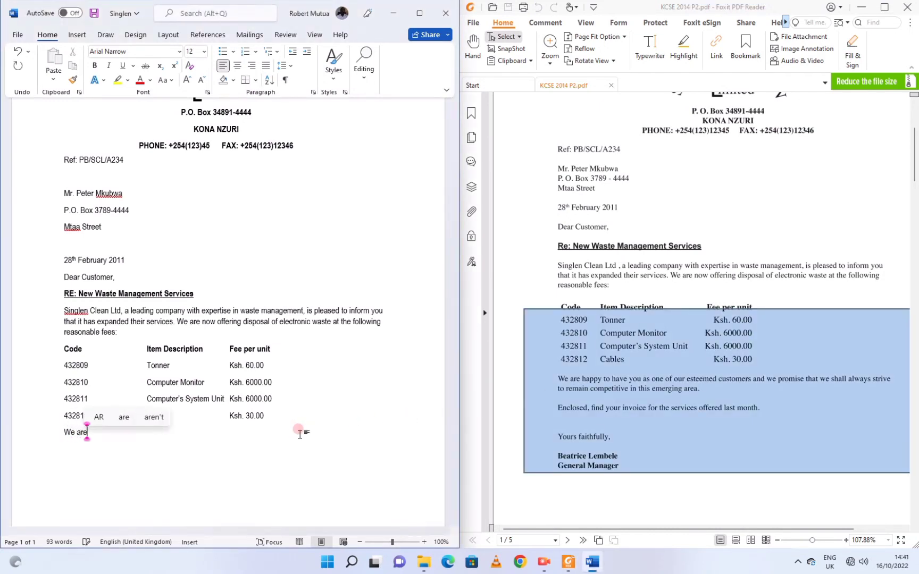
pyautogui.write(' happy to')
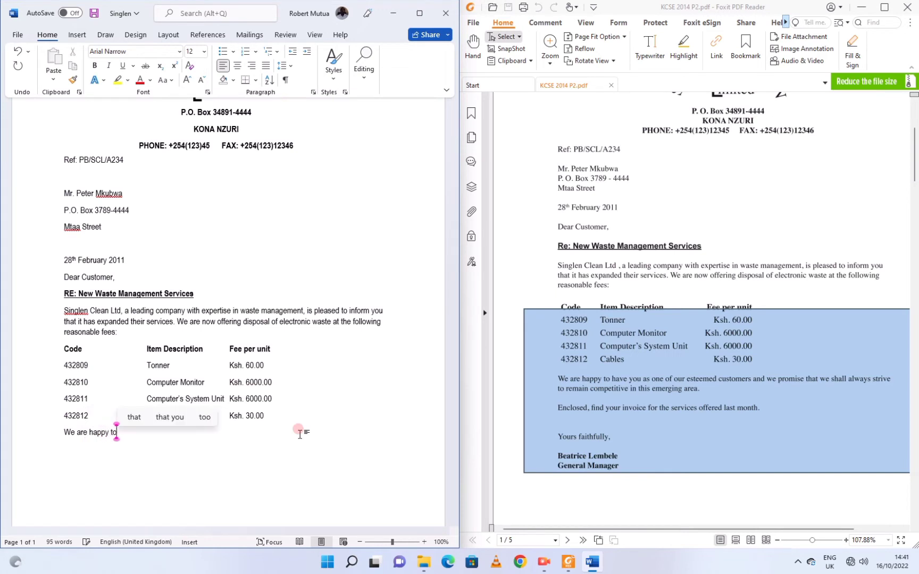
pyautogui.write(' have y')
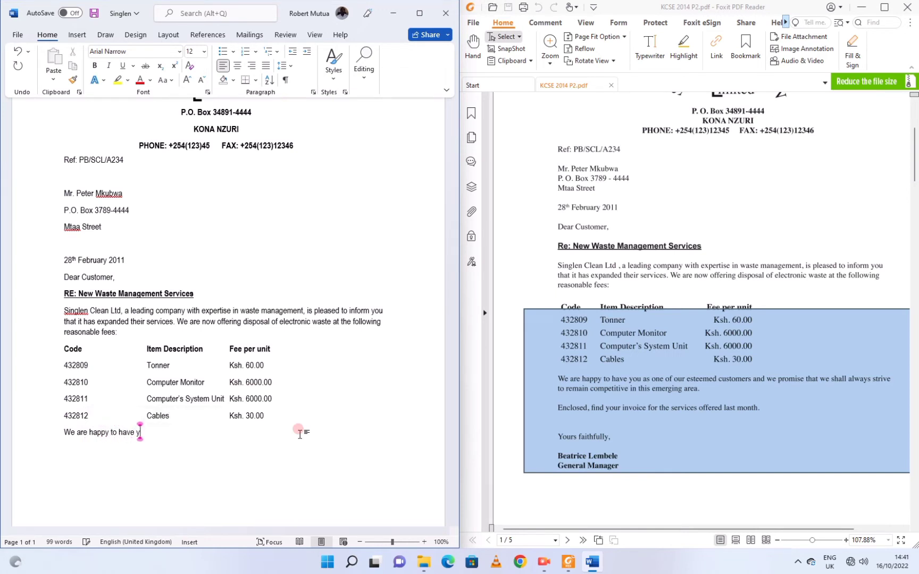
pyautogui.write('ou as one of our esteemed cus')
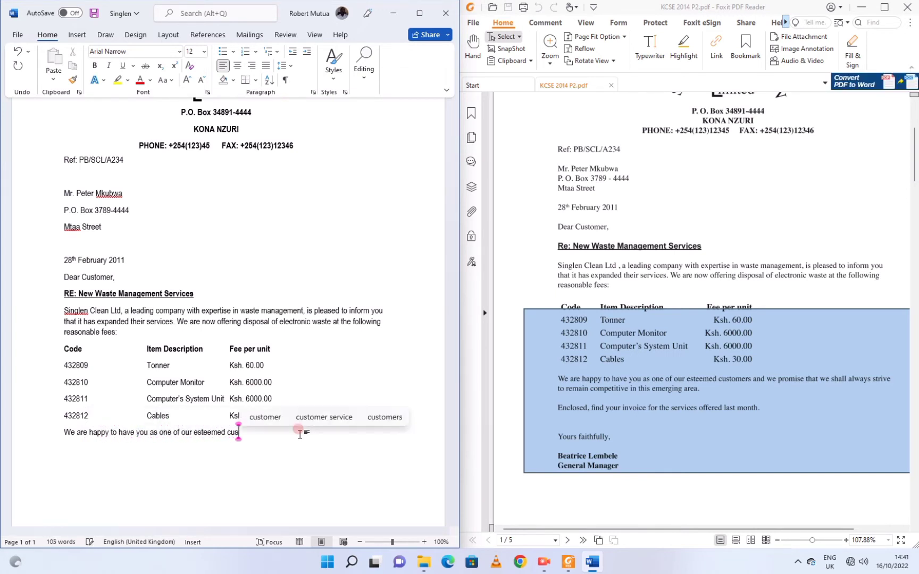
pyautogui.write('tomers and we promise that we shall alwa')
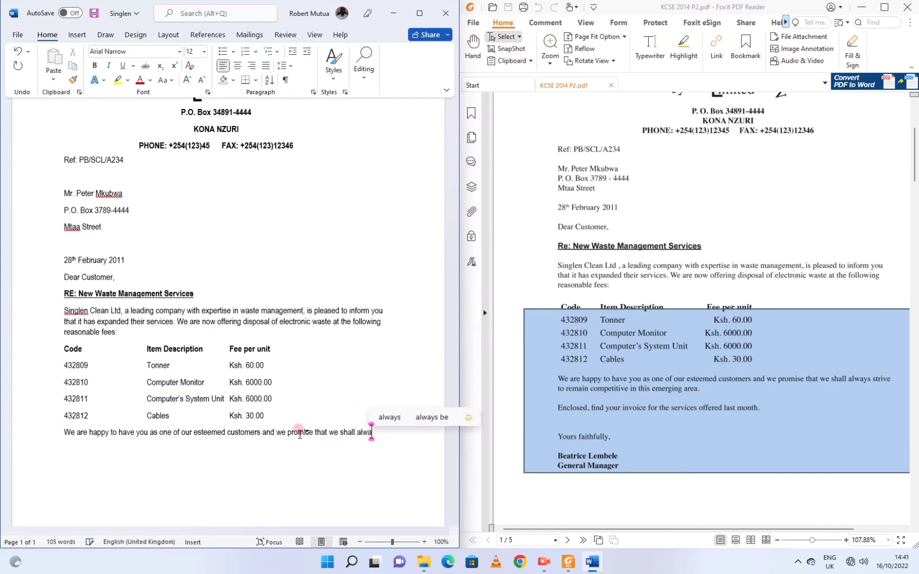
pyautogui.write('ys strive to remain competitive')
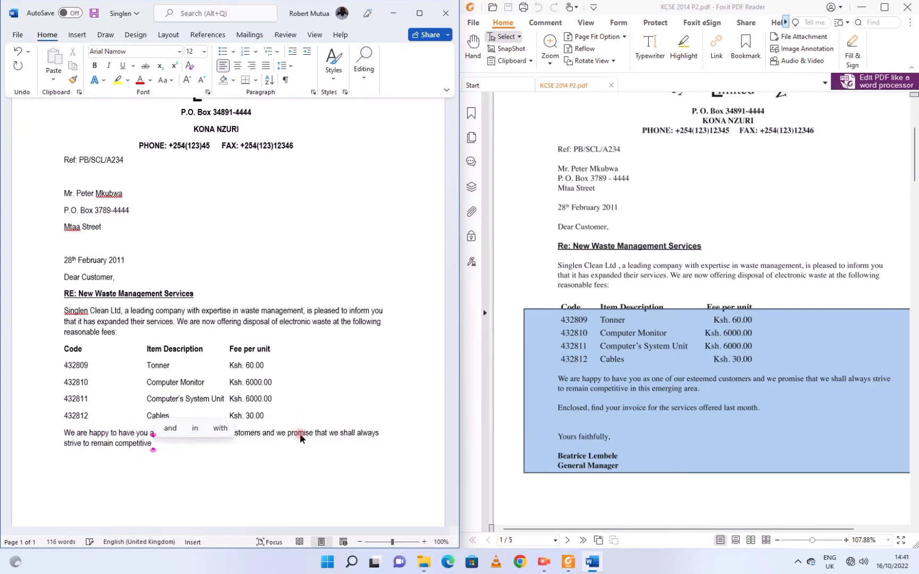
pyautogui.write(' in this emerging area.')
pyautogui.press('Return')
pyautogui.write('En')
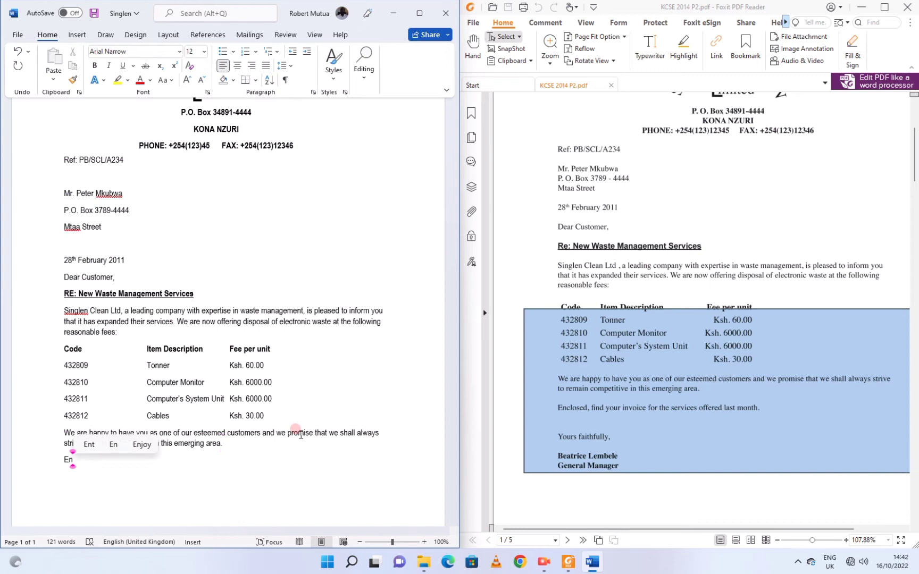
pyautogui.write('closed, find your')
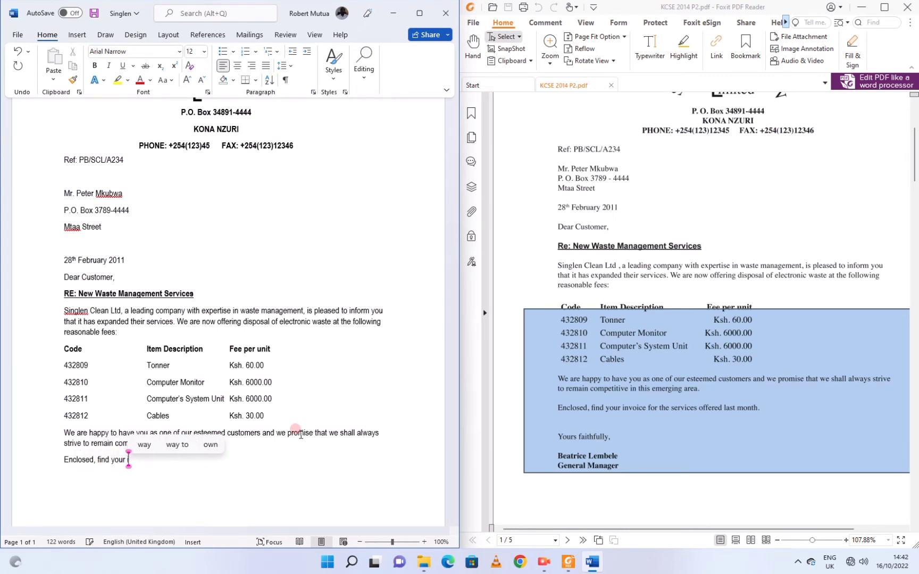
pyautogui.write(' invoice for the services offered last month.')
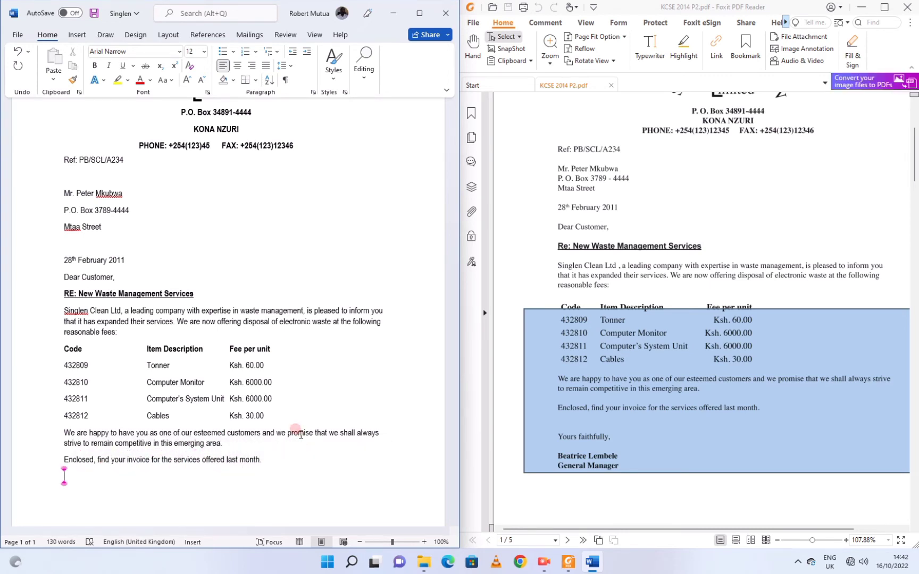
# Add 'Yours faithfully,' followed by the signatory's name and 'General Manager' in bold.
pyautogui.press('Return')
pyautogui.write('Yours faithfully,')
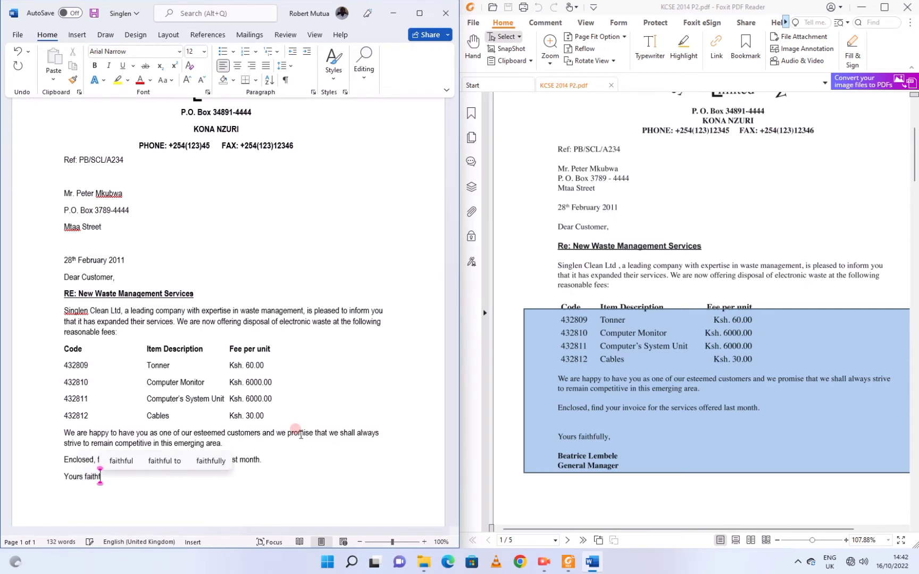
pyautogui.press('Return')
pyautogui.click(95, 65)
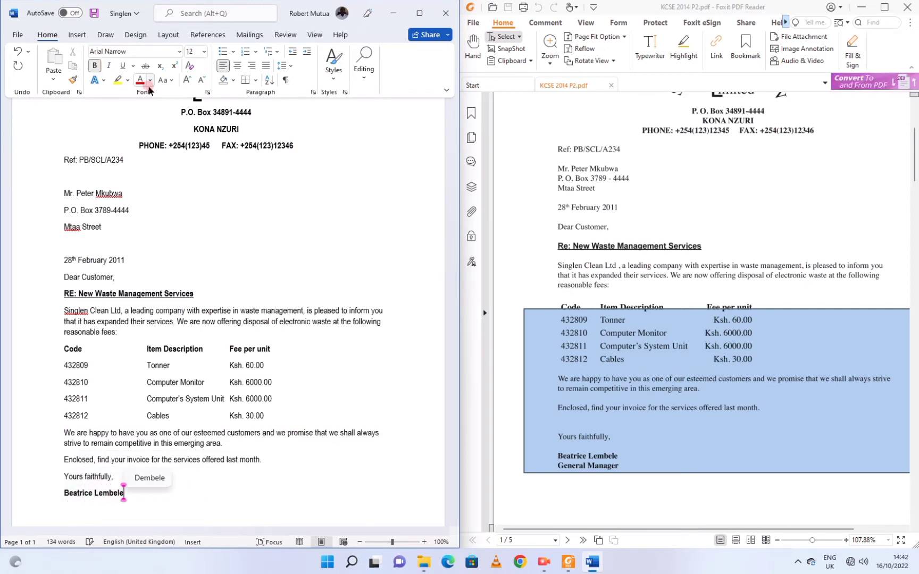
pyautogui.press('Return')
pyautogui.write('General Manager')
pyautogui.press('Return')
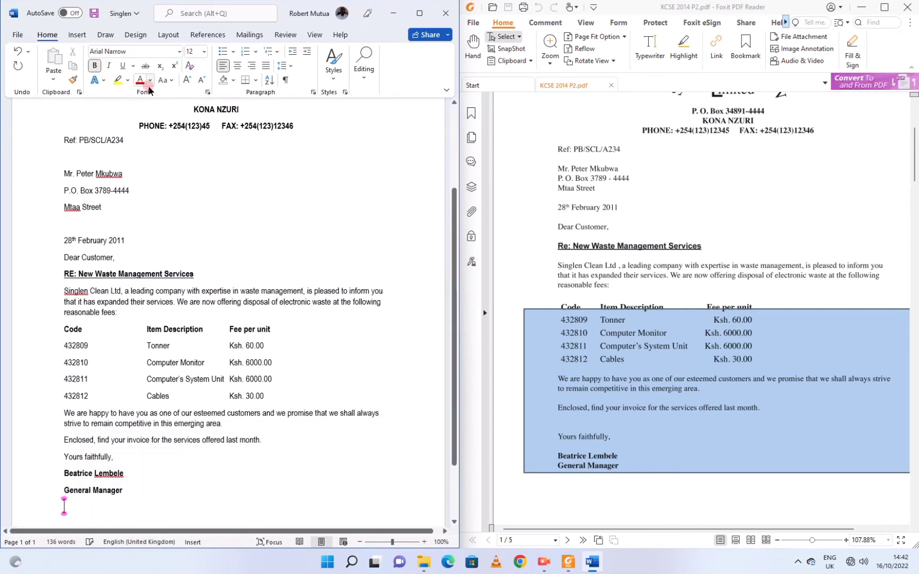
# Scroll the exam PDF to the page 2 invoice, then return to Word and maximise it.
pyautogui.scroll(-8, 639, 318)
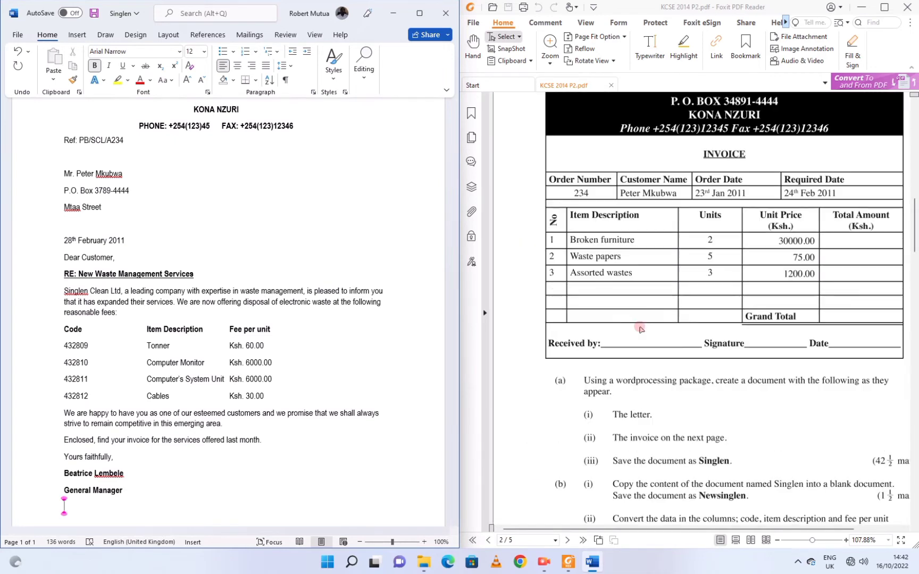
pyautogui.scroll(6, 639, 319)
pyautogui.scroll(-5, 638, 318)
pyautogui.click(632, 439)
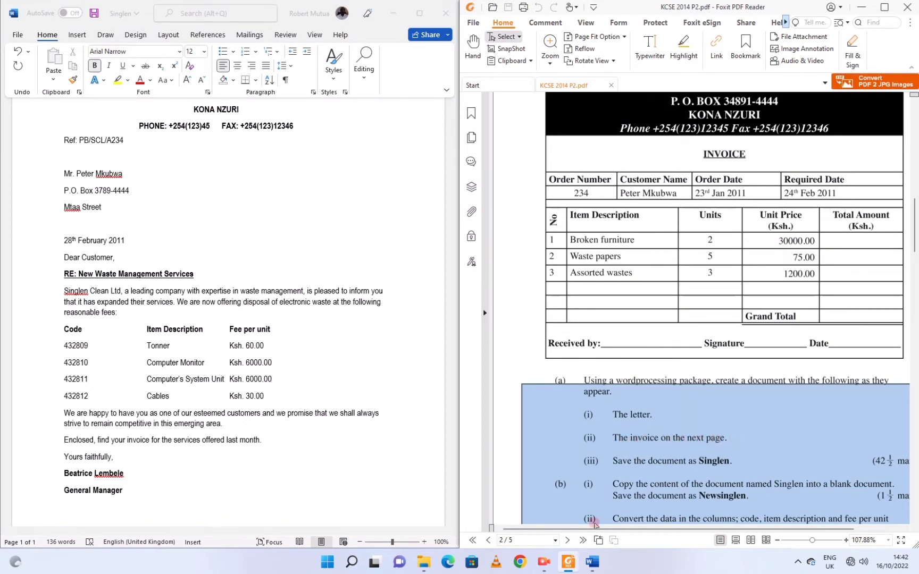
pyautogui.click(544, 562)
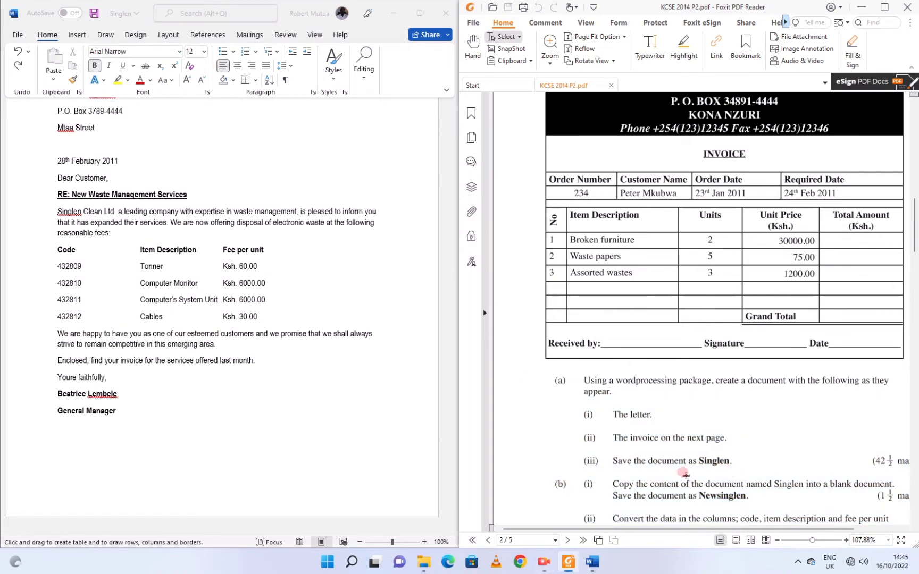
pyautogui.click(545, 563)
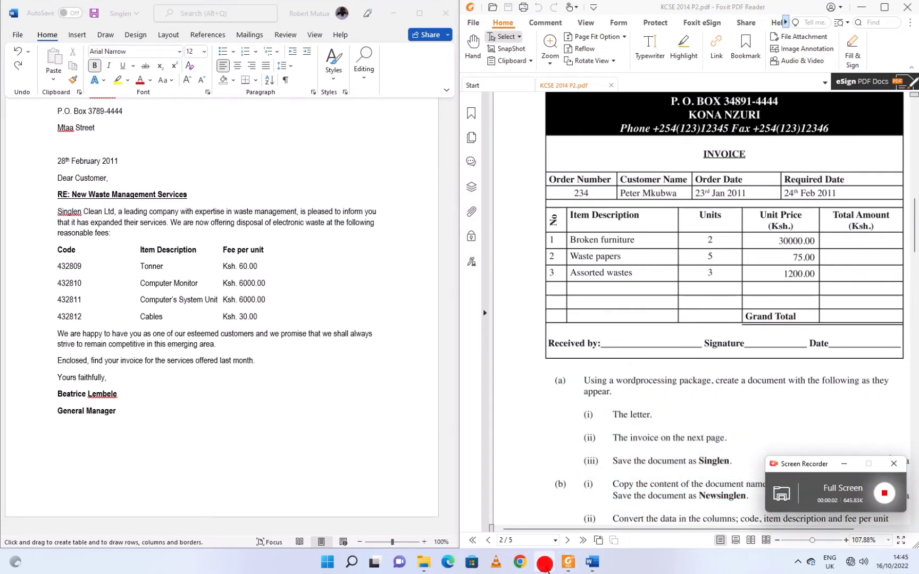
pyautogui.click(545, 563)
pyautogui.moveTo(639, 469); pyautogui.dragTo(618, 451)
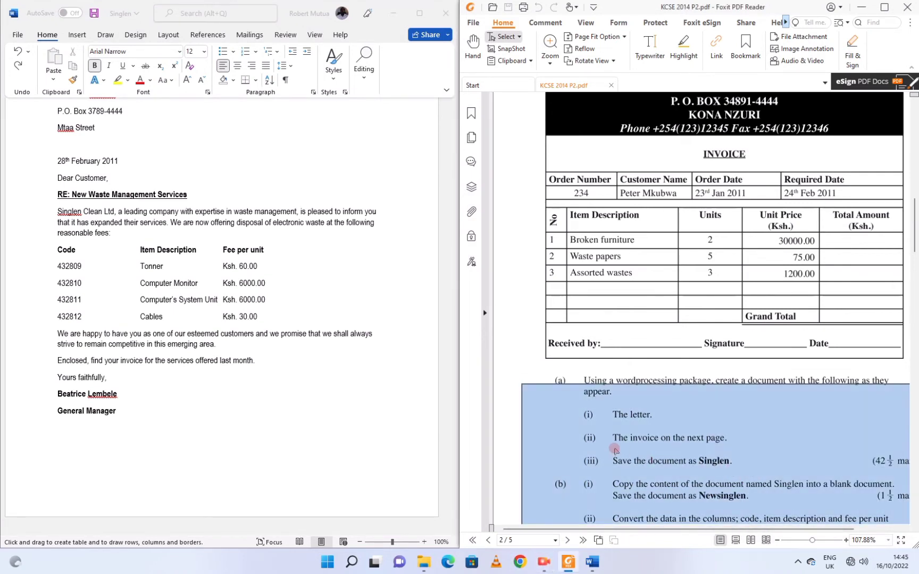
pyautogui.click(618, 437)
pyautogui.click(132, 407)
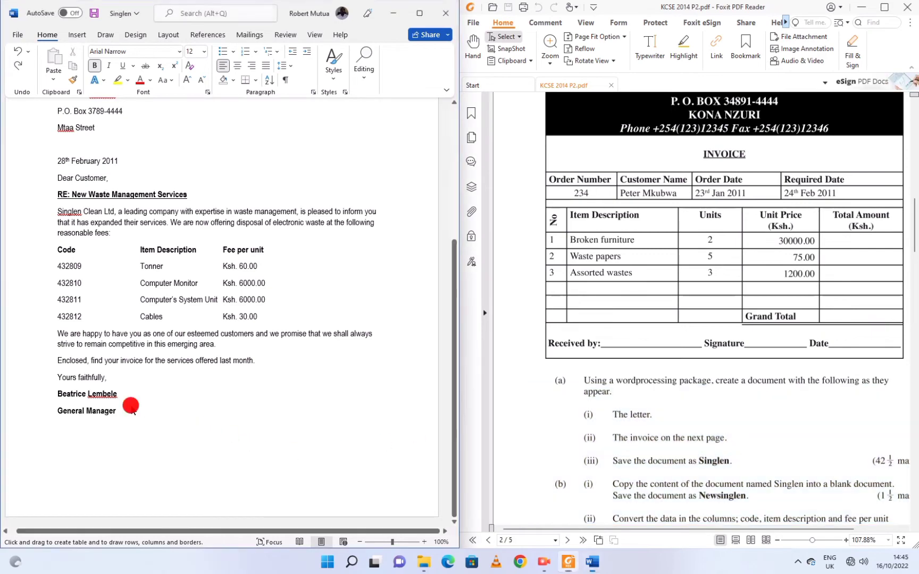
pyautogui.click(420, 15)
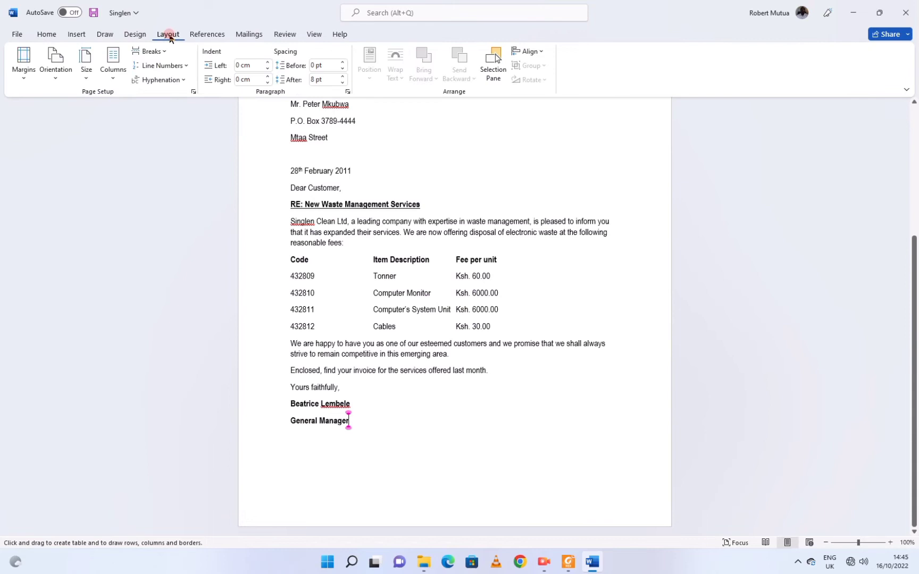
# Insert a Next Page section break after the letter and place the cursor on blank page 2.
pyautogui.click(150, 52)
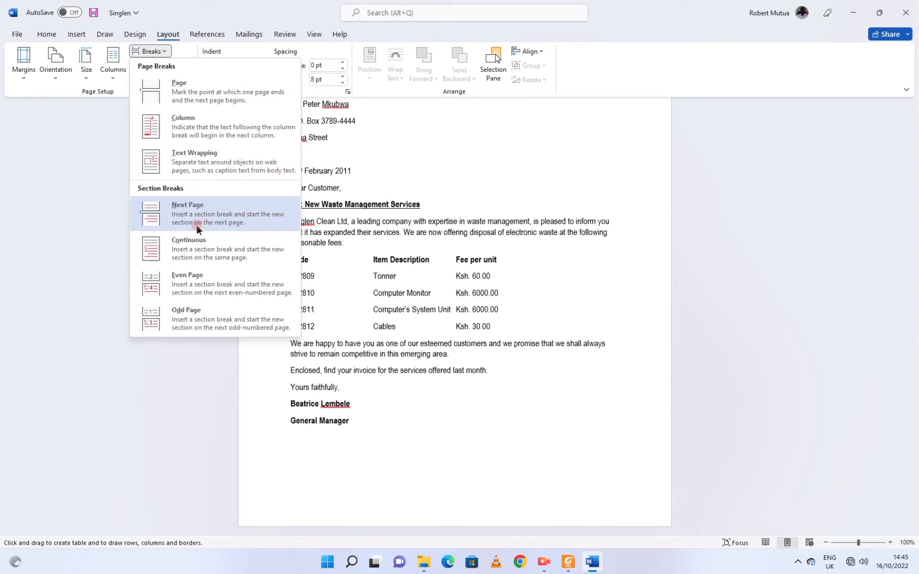
pyautogui.click(215, 224)
pyautogui.scroll(4, 279, 227)
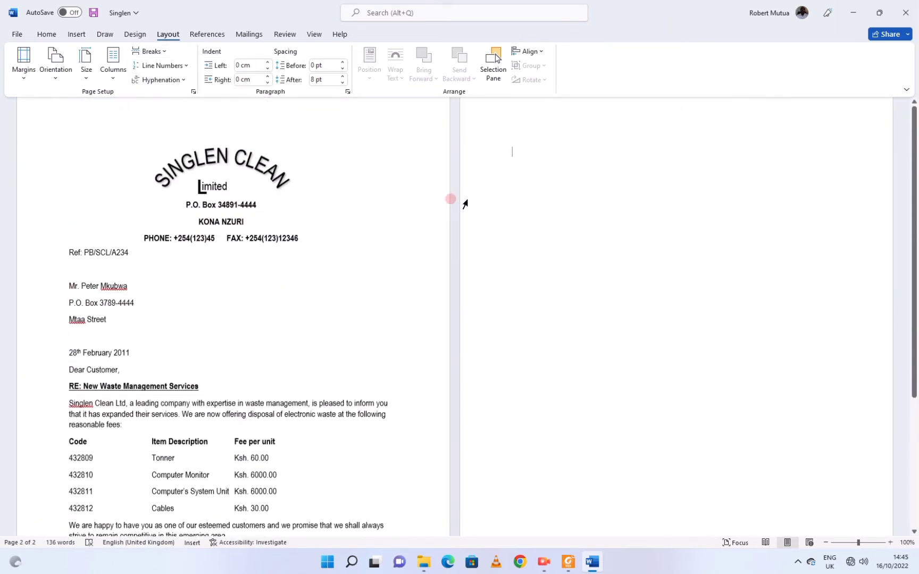
pyautogui.click(564, 175)
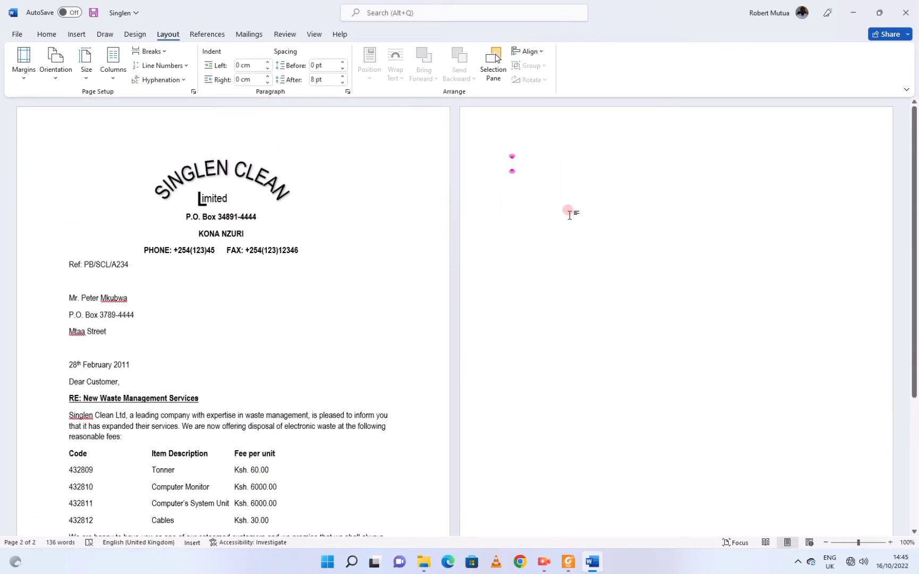
pyautogui.keyDown('ctrl'); pyautogui.scroll(2, 569, 215); pyautogui.keyUp('ctrl')
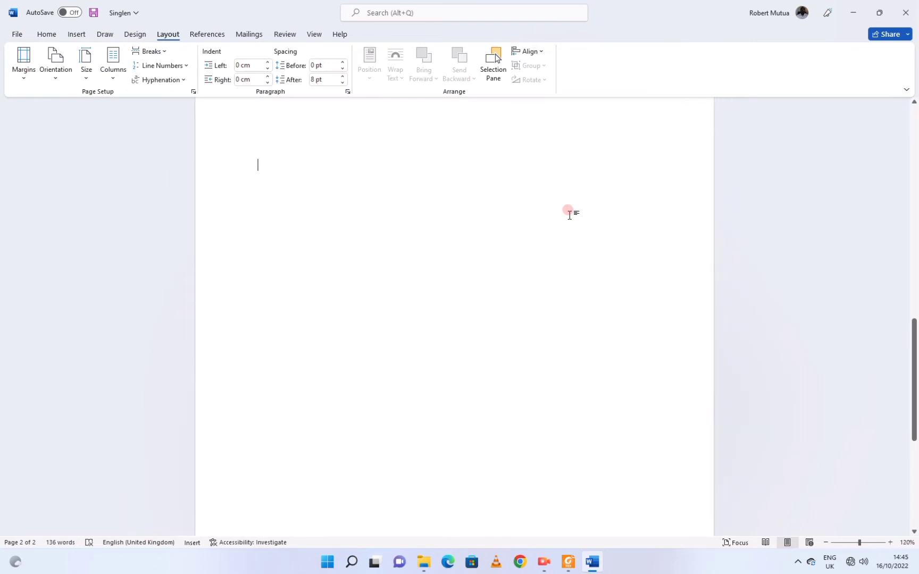
pyautogui.scroll(3, 568, 213)
pyautogui.scroll(-2, 568, 213)
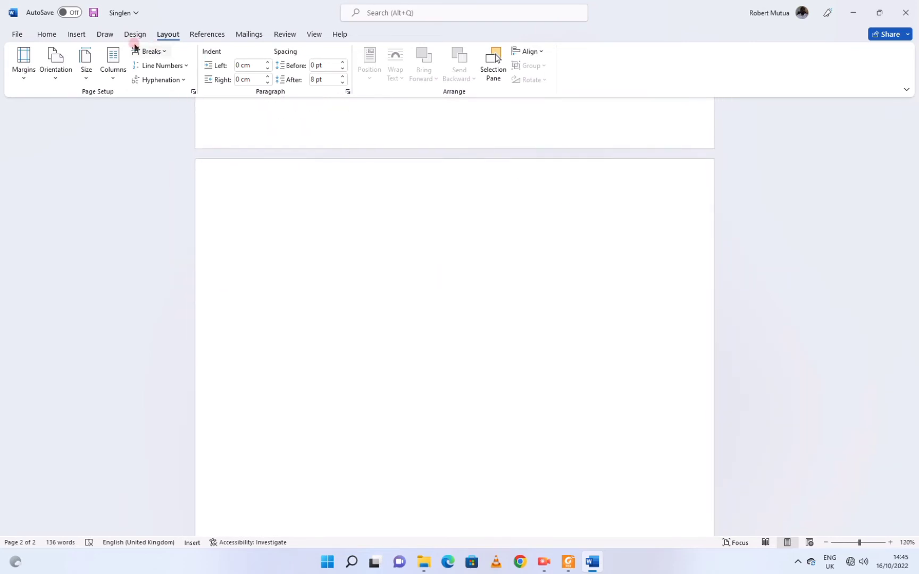
pyautogui.click(75, 35)
# Draw the invoice table's outer border with Draw Table and place Word beside the PDF.
pyautogui.click(107, 78)
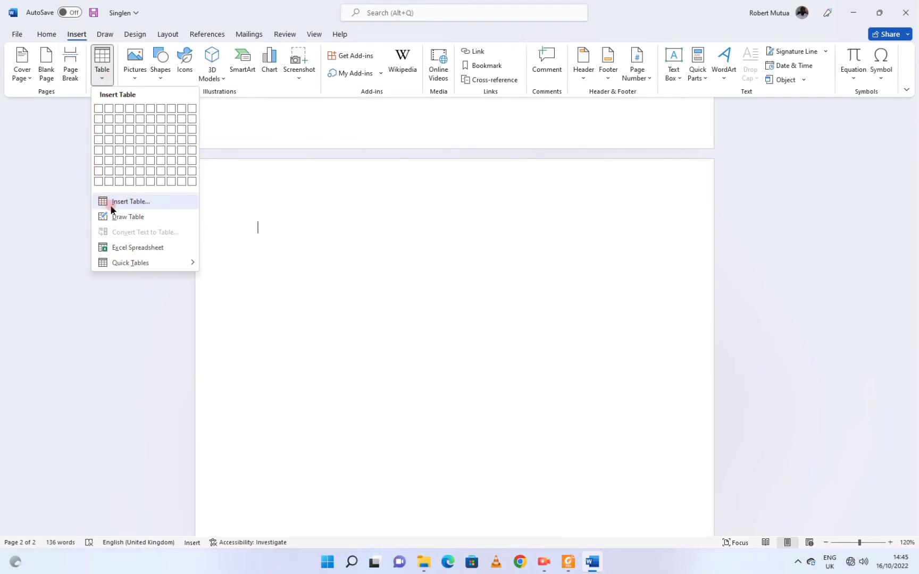
pyautogui.click(125, 217)
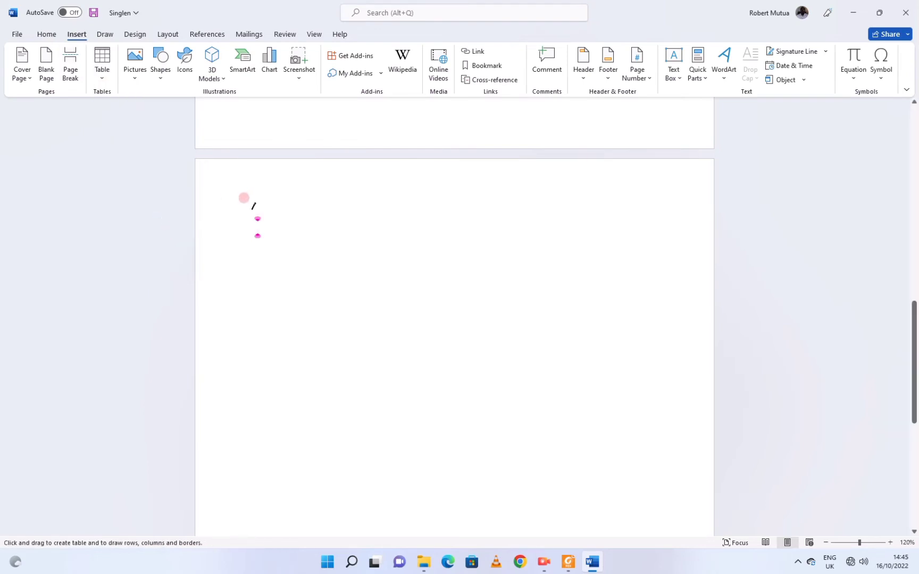
pyautogui.moveTo(251, 211)
pyautogui.mouseDown()
pyautogui.moveTo(314, 329)
pyautogui.moveTo(513, 420)
pyautogui.moveTo(642, 435)
pyautogui.moveTo(669, 449)
pyautogui.moveTo(712, 435)
pyautogui.moveTo(669, 431)
pyautogui.moveTo(663, 421)
pyautogui.mouseUp()
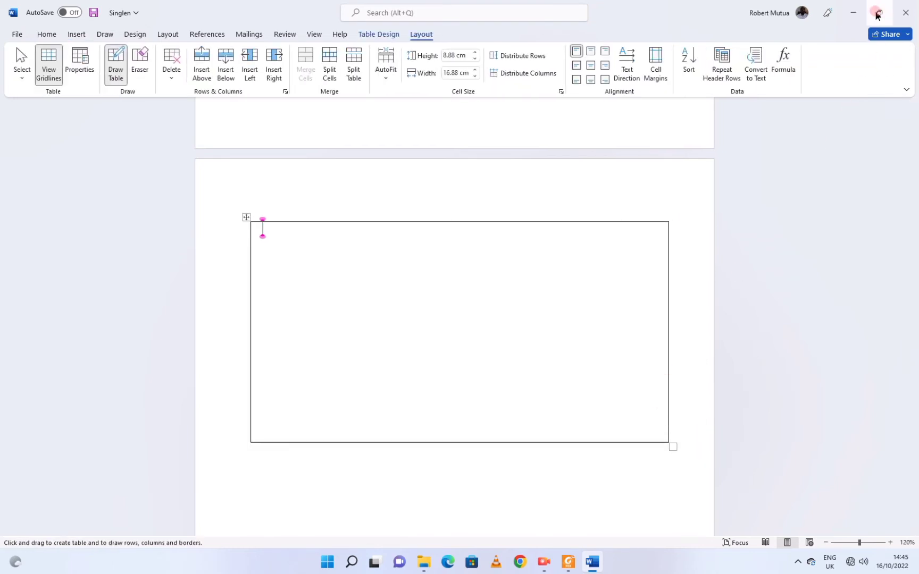
pyautogui.moveTo(877, 14)
pyautogui.click(809, 35)
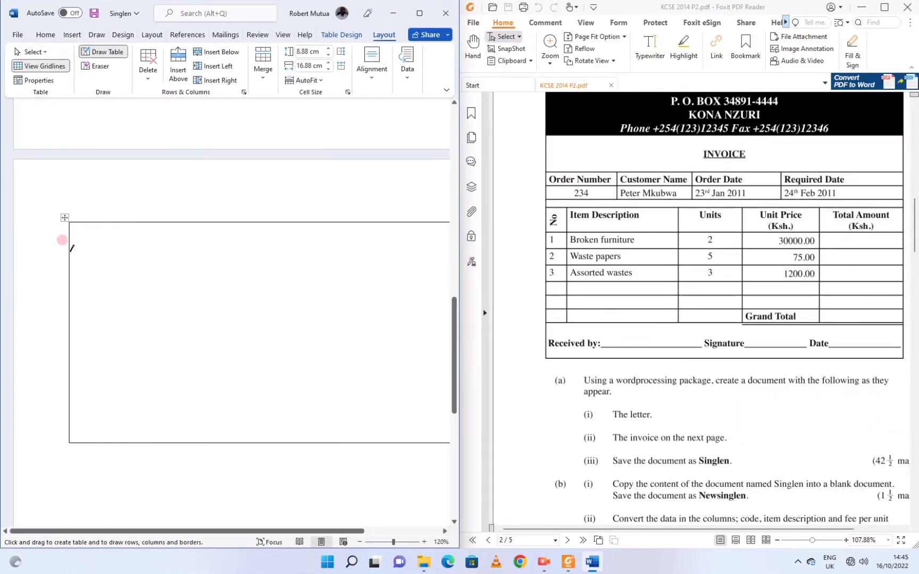
# Draw the first row lines and split the item rows into four columns.
pyautogui.moveTo(71, 249); pyautogui.dragTo(298, 258)
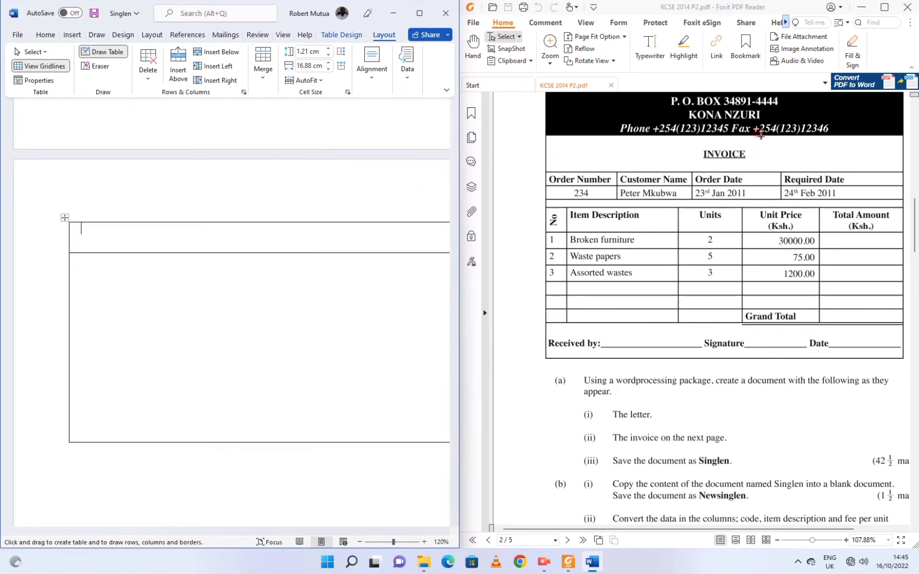
pyautogui.click(324, 208)
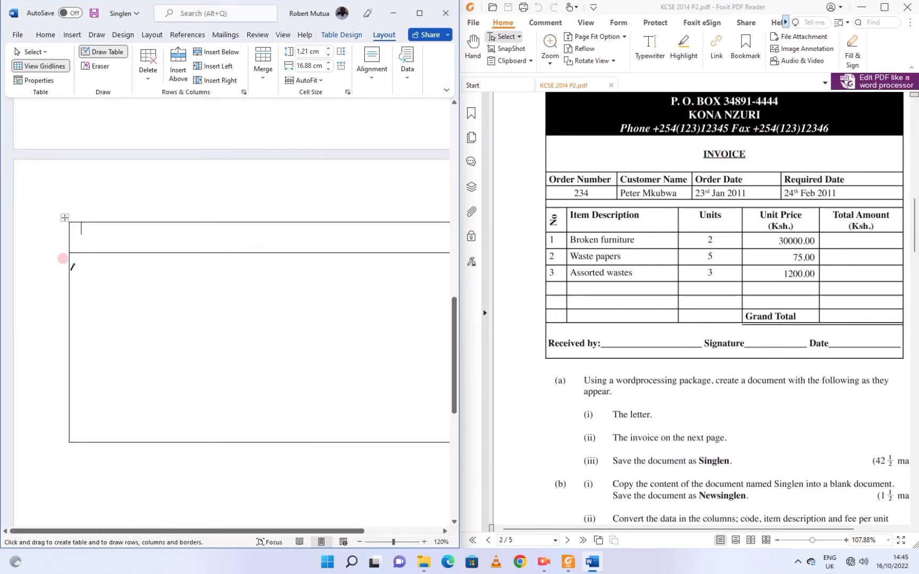
pyautogui.moveTo(71, 266); pyautogui.dragTo(208, 271)
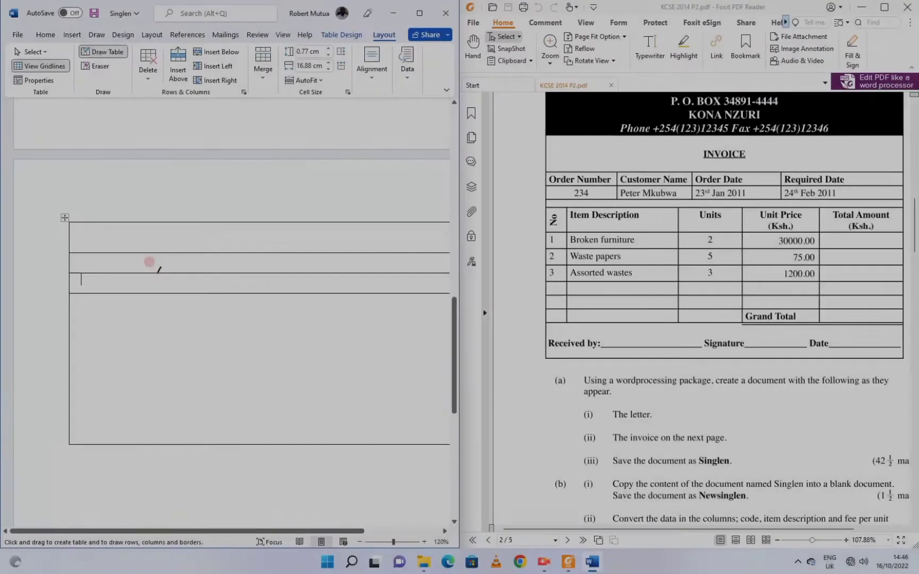
pyautogui.moveTo(158, 268)
pyautogui.mouseDown()
pyautogui.moveTo(149, 282)
pyautogui.moveTo(71, 307)
pyautogui.moveTo(319, 308)
pyautogui.mouseUp()
pyautogui.moveTo(127, 263); pyautogui.dragTo(129, 300)
pyautogui.moveTo(265, 272); pyautogui.dragTo(263, 301)
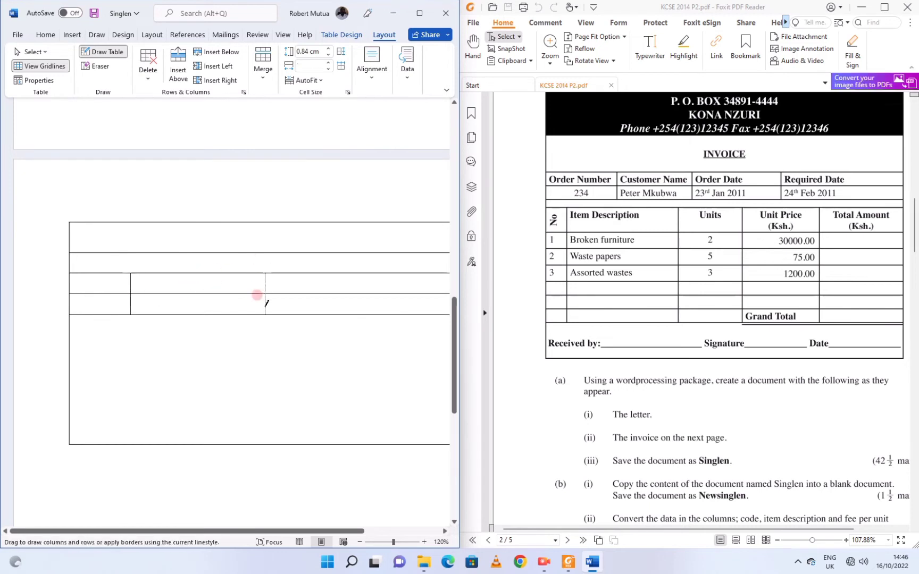
pyautogui.click(367, 531)
pyautogui.moveTo(305, 267); pyautogui.dragTo(304, 301)
pyautogui.click(79, 531)
# Add several evenly spaced rows toward the bottom of the table, then stop drawing.
pyautogui.moveTo(226, 315); pyautogui.dragTo(234, 324)
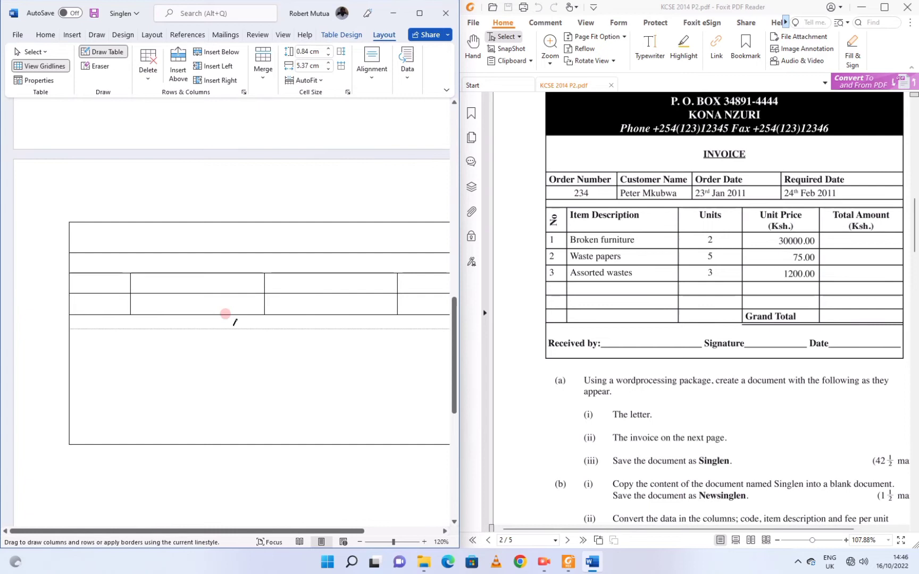
pyautogui.moveTo(70, 351); pyautogui.dragTo(201, 348)
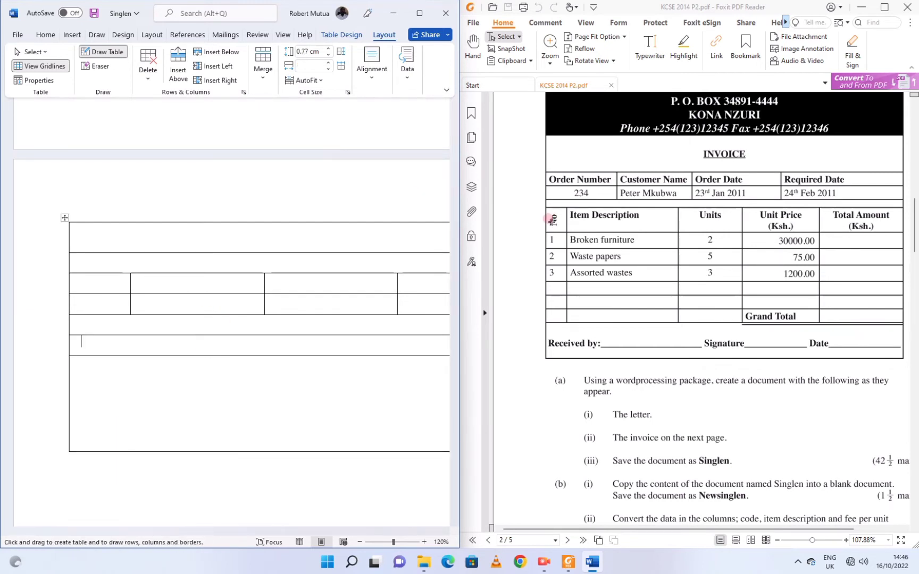
pyautogui.moveTo(71, 377); pyautogui.dragTo(138, 376)
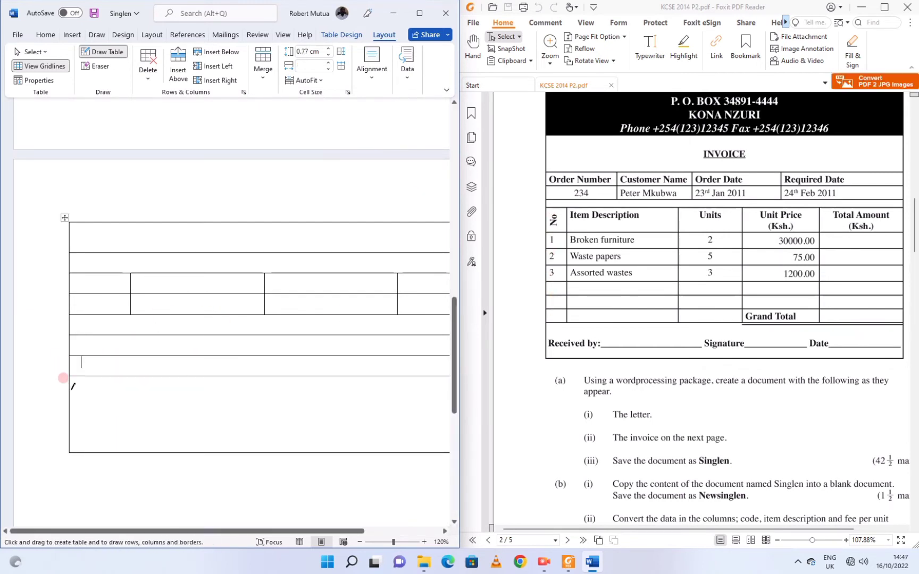
pyautogui.moveTo(71, 397); pyautogui.dragTo(138, 396)
pyautogui.moveTo(70, 417); pyautogui.dragTo(138, 418)
pyautogui.moveTo(70, 437); pyautogui.dragTo(138, 437)
pyautogui.moveTo(70, 458); pyautogui.dragTo(132, 458)
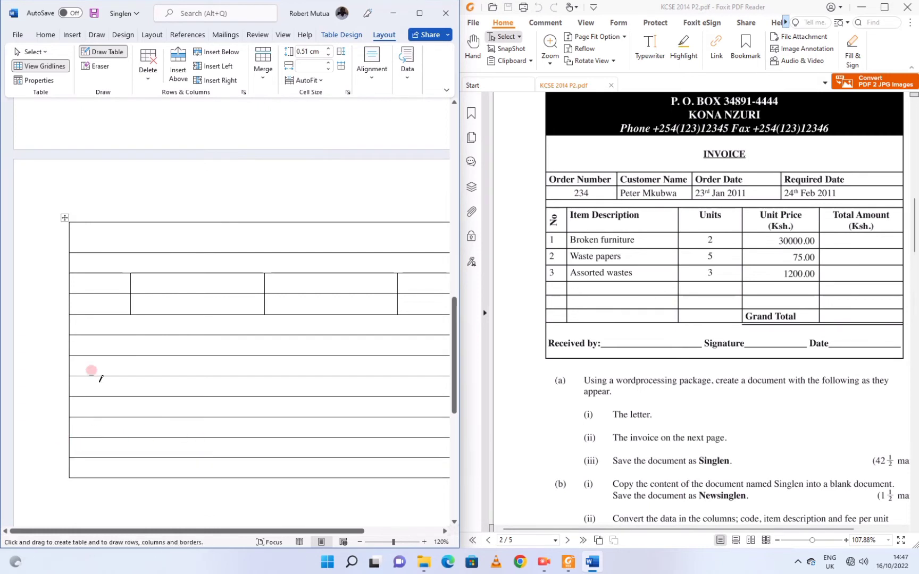
pyautogui.scroll(3, 194, 353)
pyautogui.click(33, 52)
pyautogui.click(35, 65)
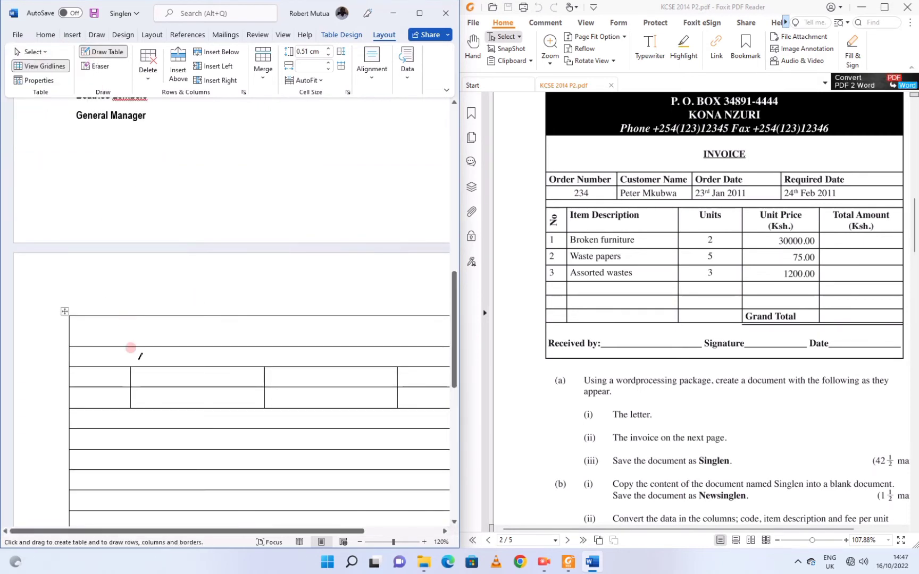
# Shade the table's top row solid black.
pyautogui.click(64, 311)
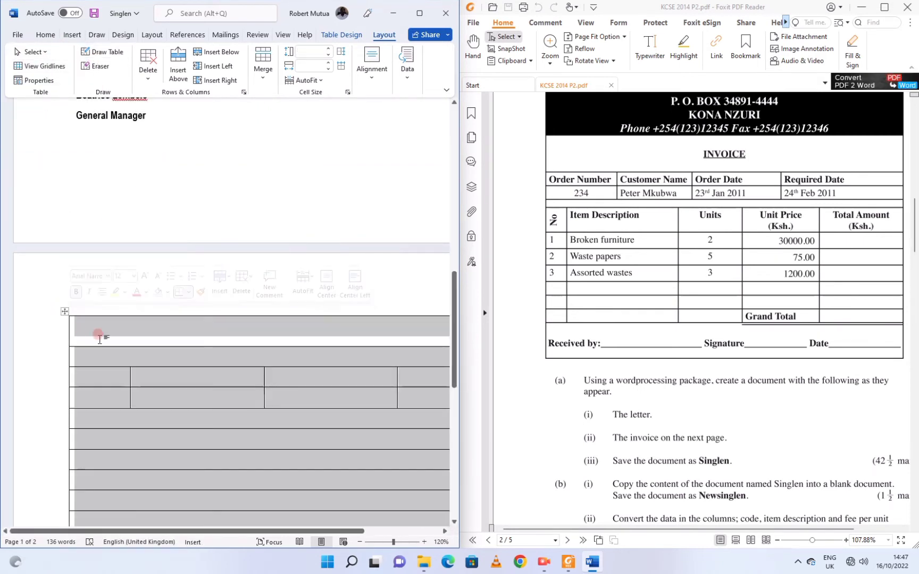
pyautogui.click(341, 34)
pyautogui.click(284, 79)
pyautogui.click(286, 108)
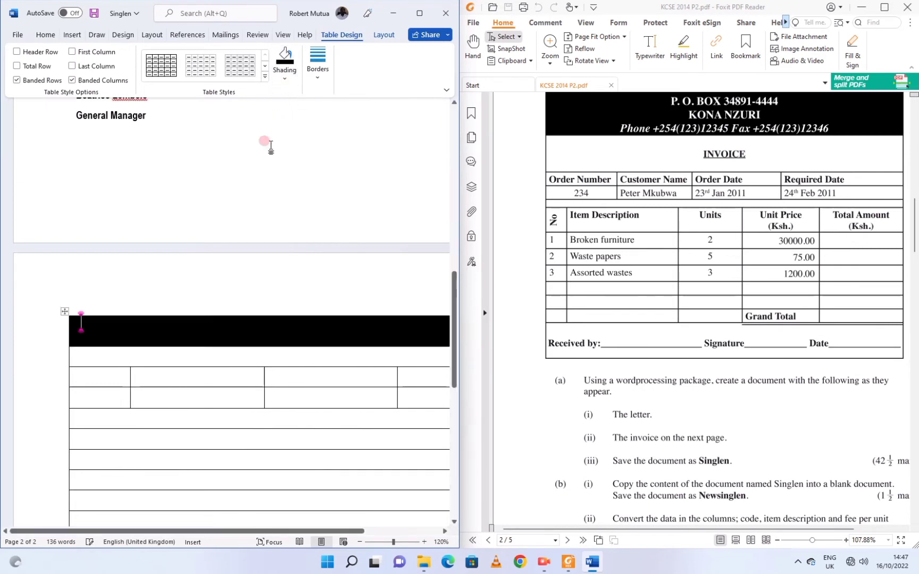
# Set the top row's text to white, centred and UPPERCASE.
pyautogui.click(45, 34)
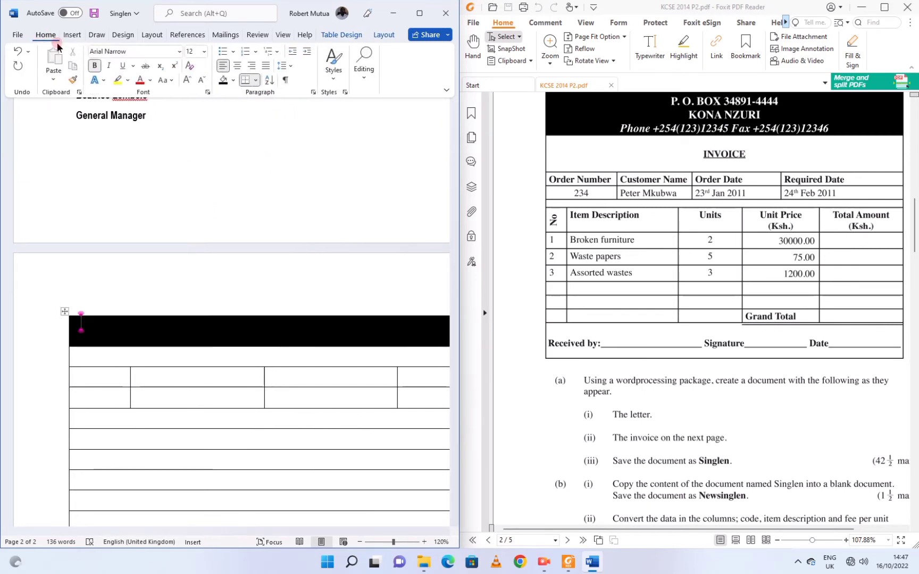
pyautogui.click(151, 81)
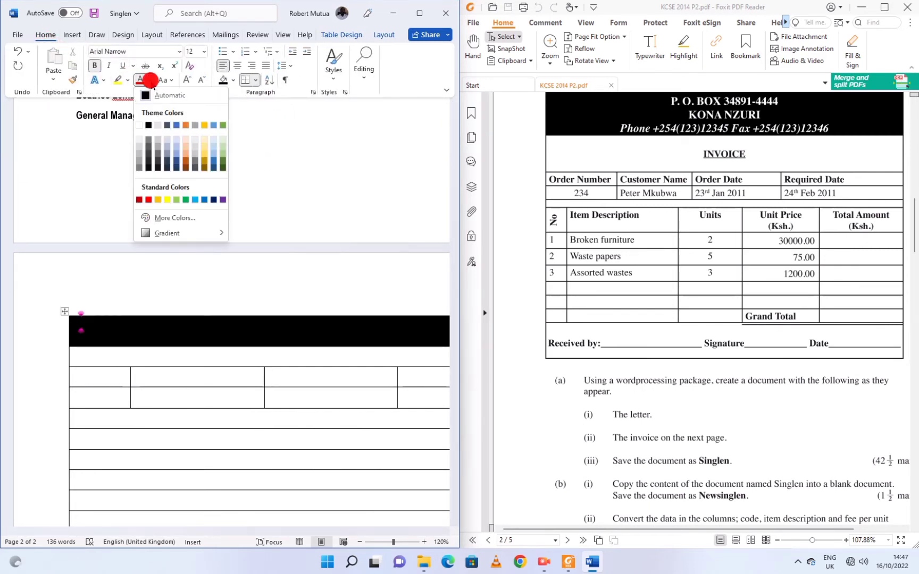
pyautogui.click(139, 127)
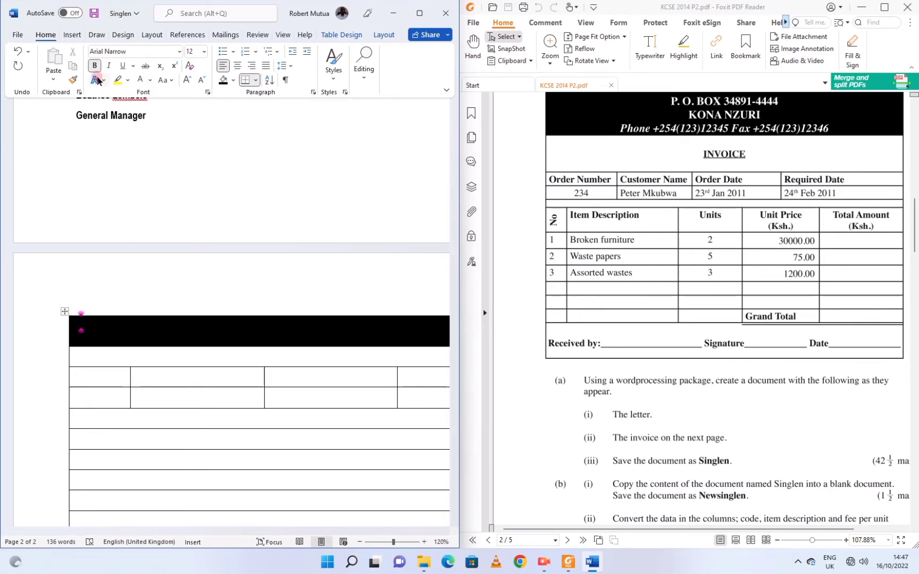
pyautogui.click(242, 65)
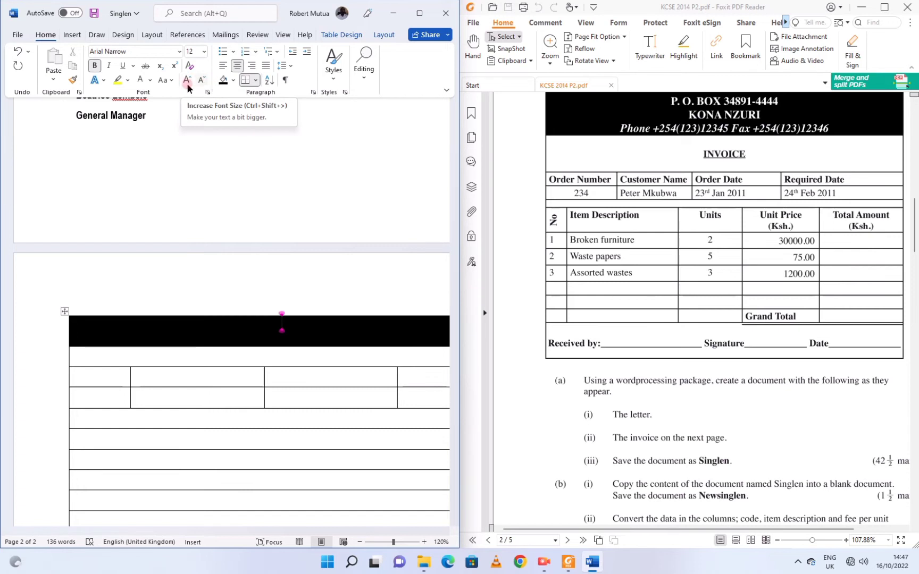
pyautogui.click(170, 80)
pyautogui.click(187, 129)
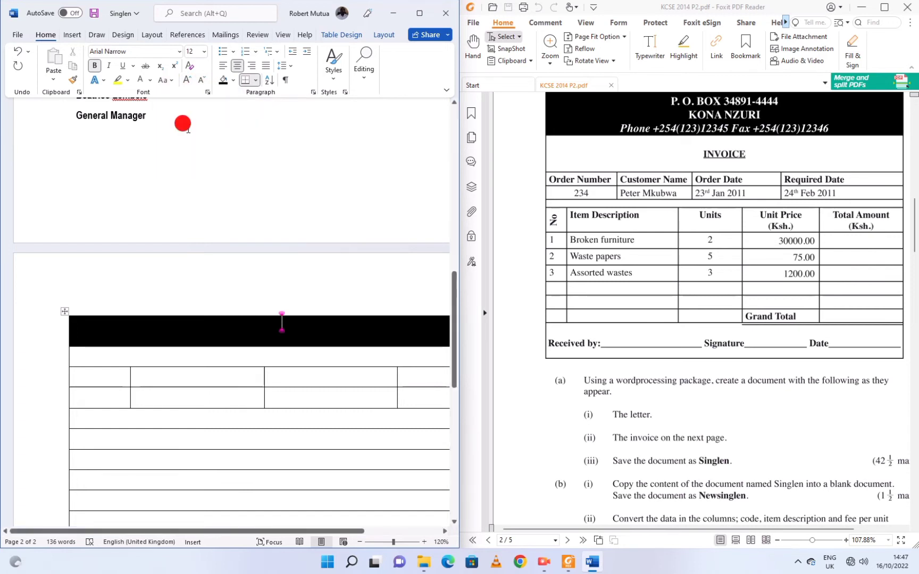
# Type the company's P.O. Box line, KONA NZURI, and the italic phone and fax numbers.
pyautogui.write('p')
pyautogui.press('BackSpace')
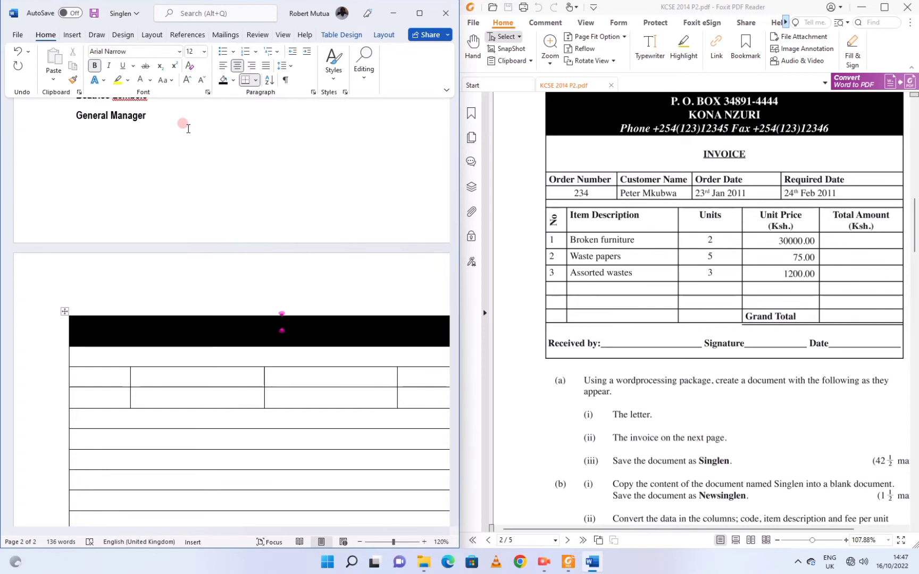
pyautogui.write('P.O')
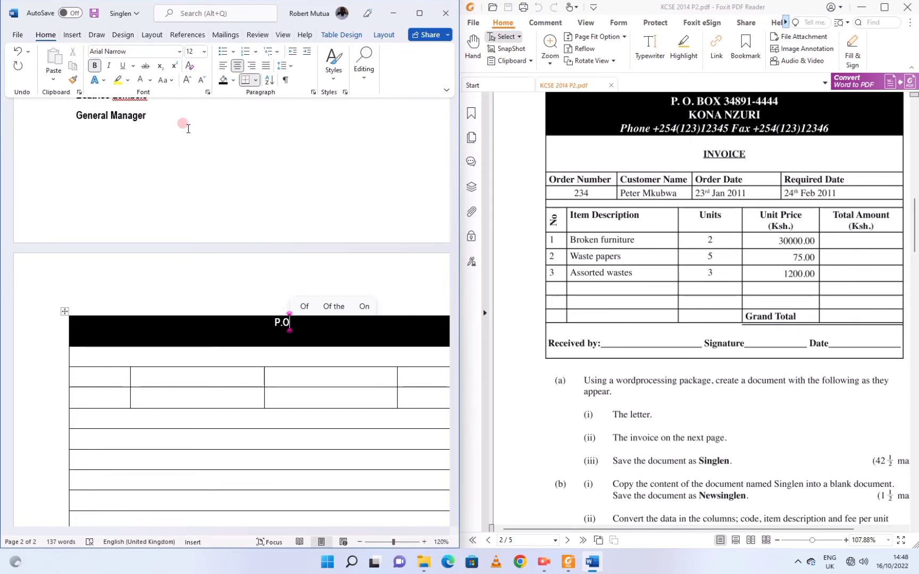
pyautogui.write('. BOX ')
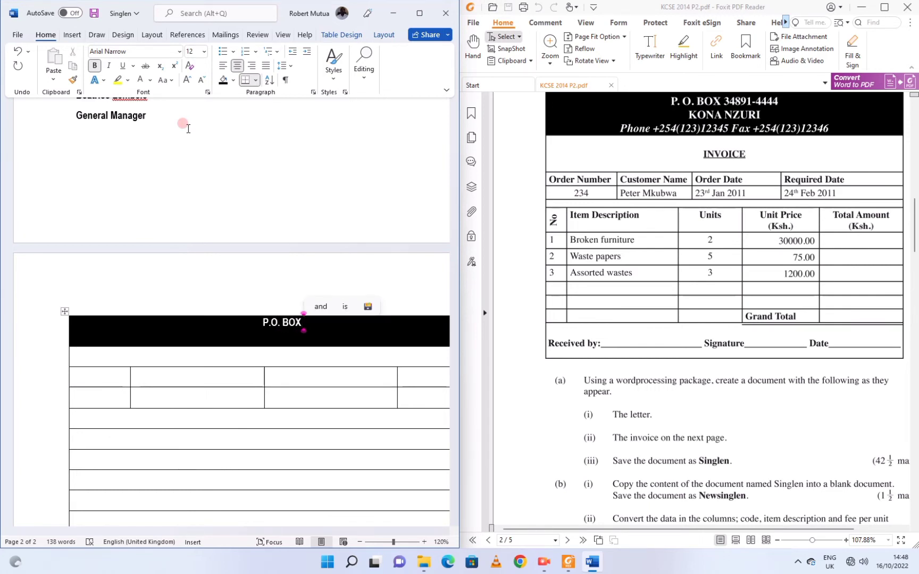
pyautogui.write('34891')
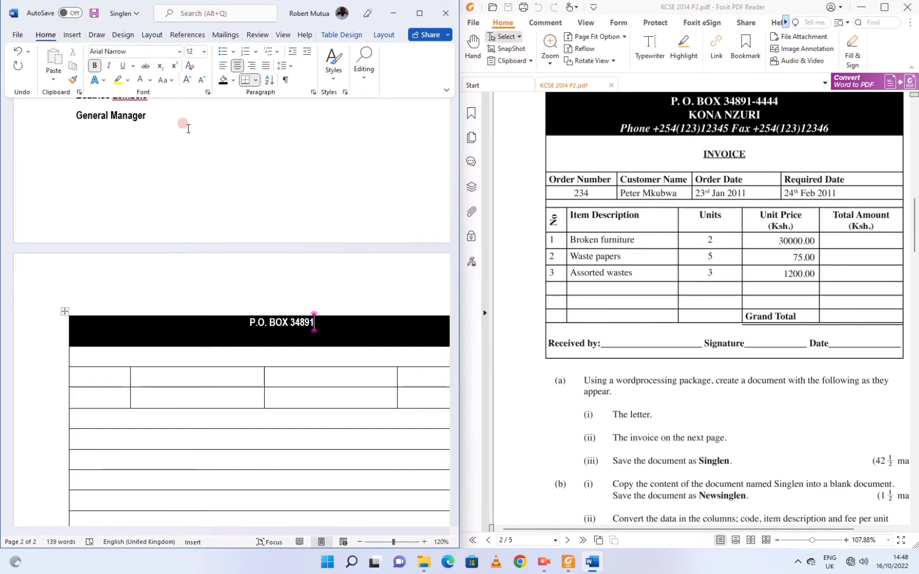
pyautogui.write('-4444')
pyautogui.press('Return')
pyautogui.write('KONA NZURI')
pyautogui.press('Return')
pyautogui.hotkey('ctrl', 'i')
pyautogui.write('Pho')
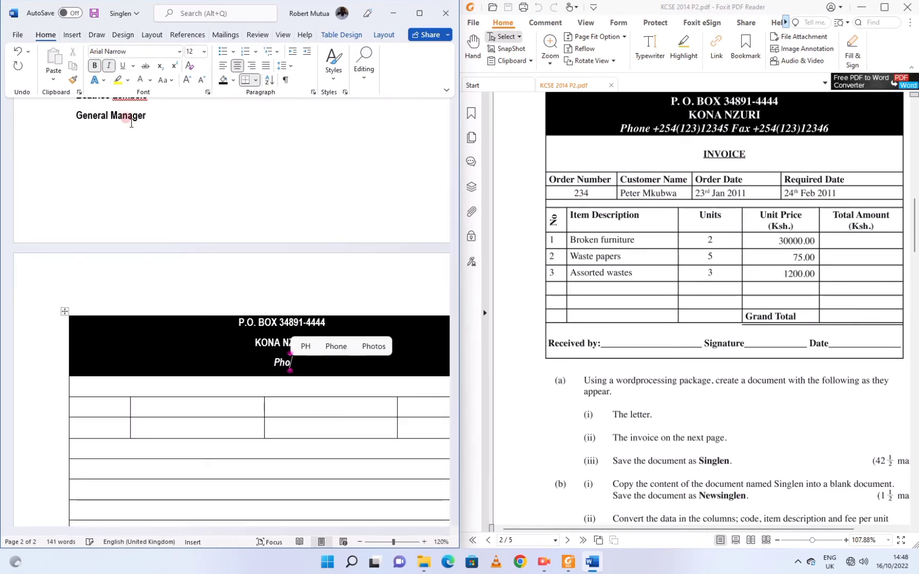
pyautogui.write('ne +254(123)12345')
pyautogui.press('Down')
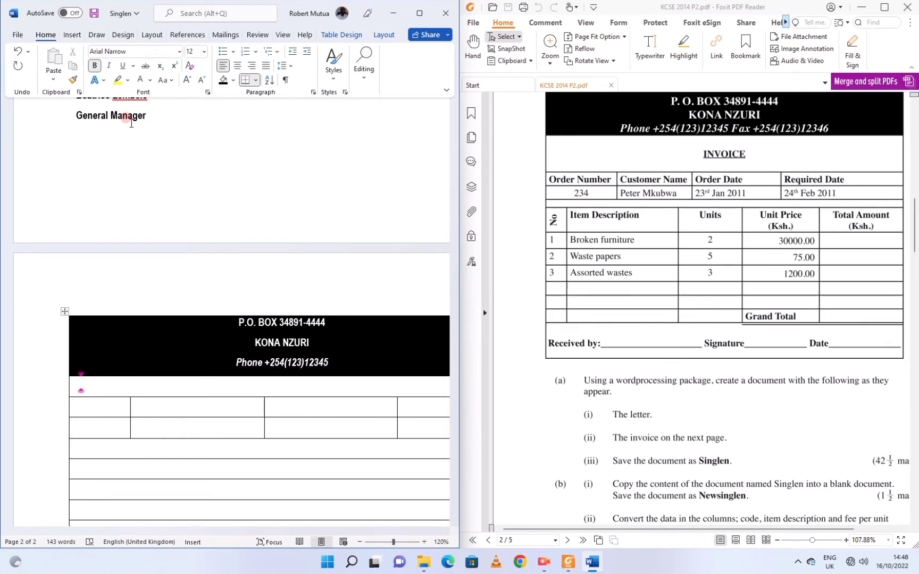
pyautogui.hscroll(3, 234, 319)
pyautogui.click(234, 363)
pyautogui.write('Fax +254(12')
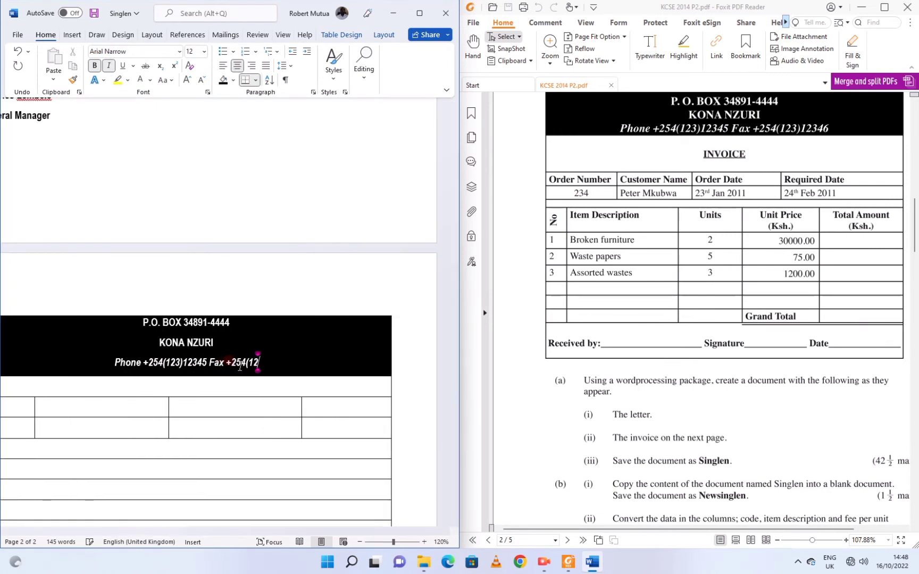
pyautogui.write('3)12346')
pyautogui.press('Down')
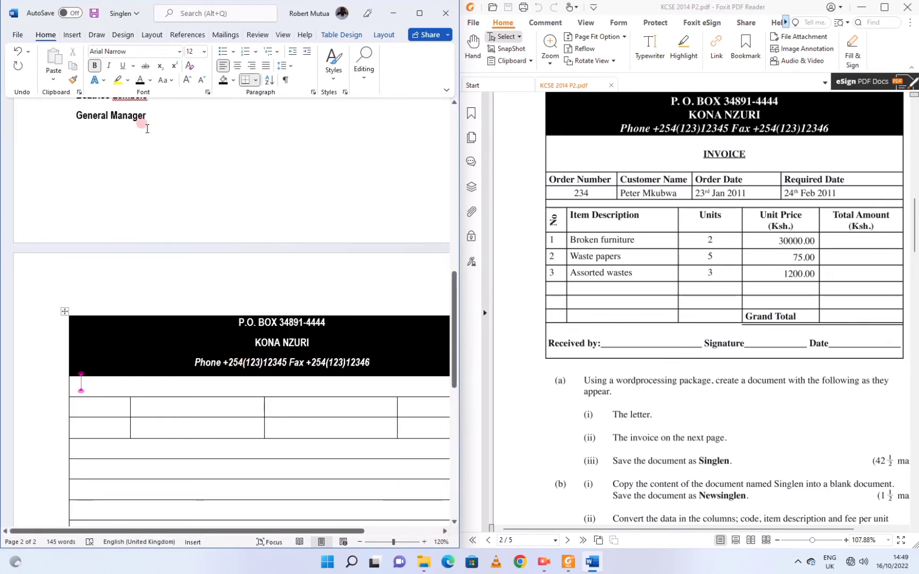
# Add a centred, underlined INVOICE row below and make it 1.4 cm tall.
pyautogui.hotkey('ctrl', 'e')
pyautogui.hotkey('ctrl', 'u')
pyautogui.write('INVOICE')
pyautogui.click(384, 35)
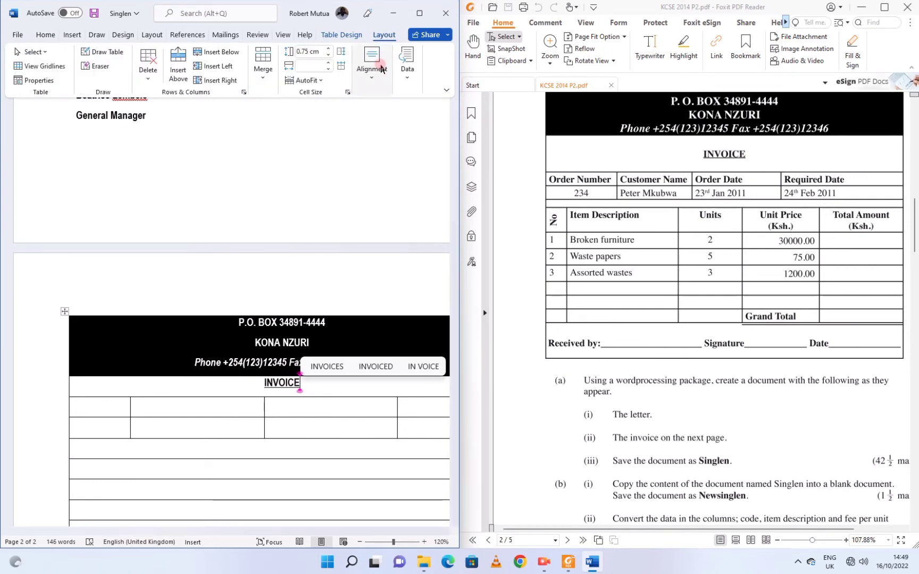
pyautogui.click(381, 69)
pyautogui.click(381, 124)
pyautogui.click(328, 48)
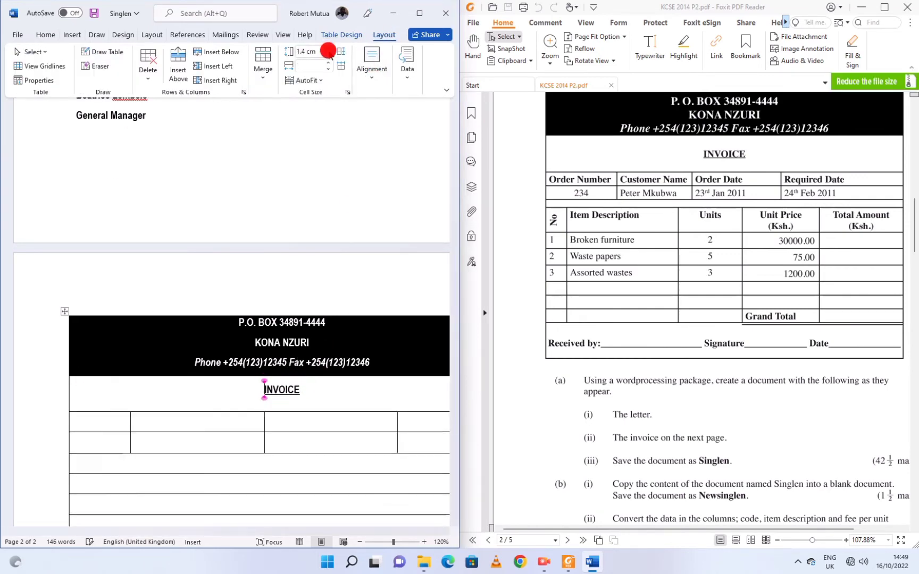
# Add Order Number, Customer Name, Order Date and Required Date headings, widening the first column.
pyautogui.scroll(-5, 277, 478)
pyautogui.moveTo(277, 527); pyautogui.dragTo(224, 527)
pyautogui.click(19, 269)
pyautogui.write('Order Number')
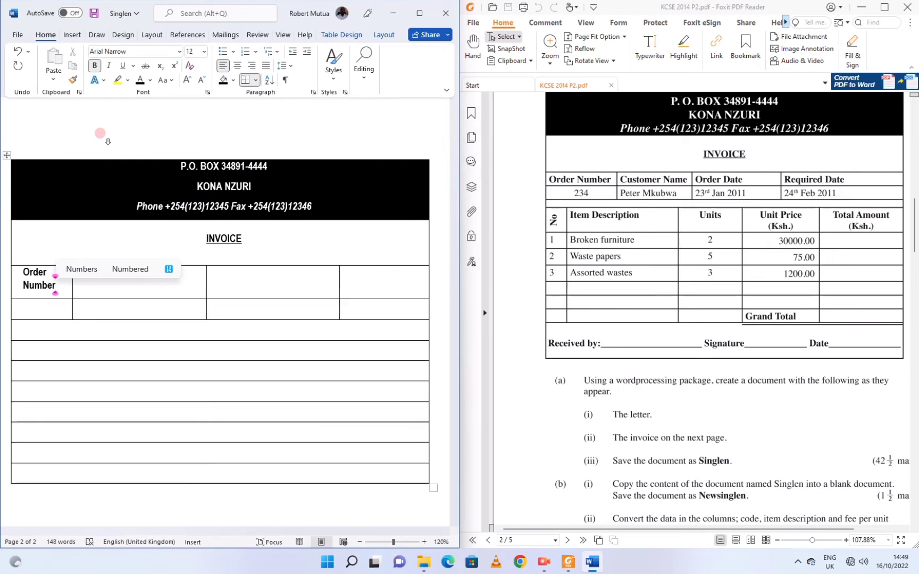
pyautogui.moveTo(73, 268); pyautogui.dragTo(92, 269)
pyautogui.click(97, 273)
pyautogui.write('Customer Name')
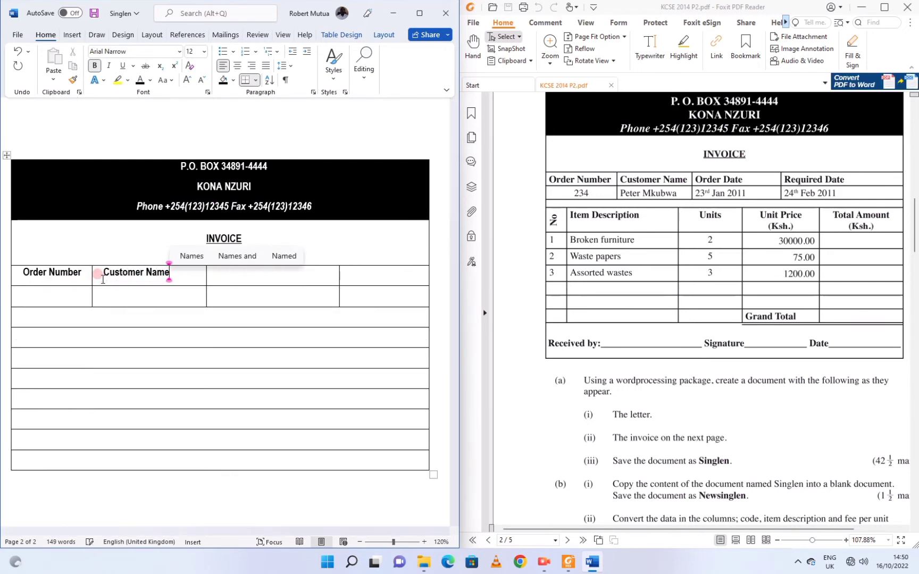
pyautogui.press('Tab')
pyautogui.write('Order Date')
pyautogui.press('Tab')
pyautogui.write('Required Date')
pyautogui.press('Tab')
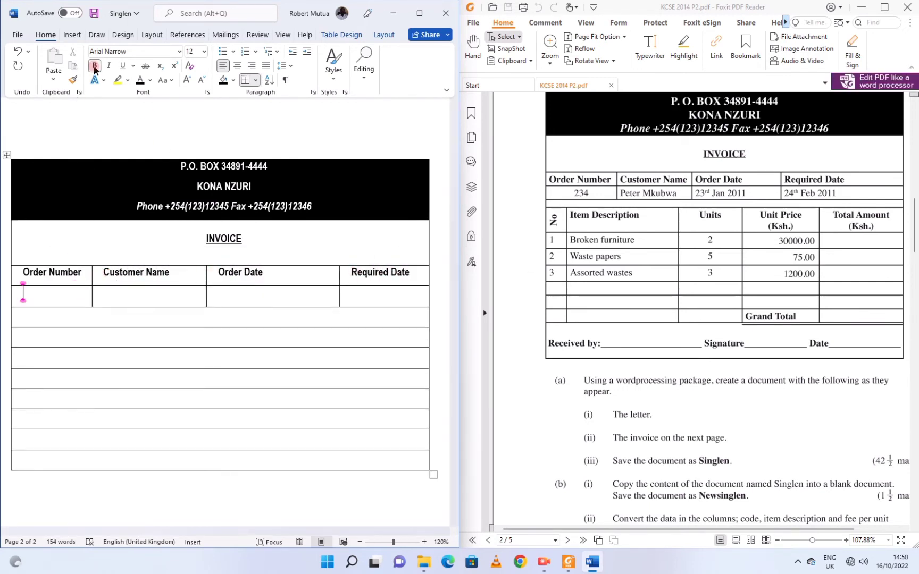
# Enter non-bold values 234, the customer's name and 23rd Jan 2011 beneath the headings.
pyautogui.click(95, 66)
pyautogui.write('234')
pyautogui.press('Tab')
pyautogui.press('Tab')
pyautogui.write('23r')
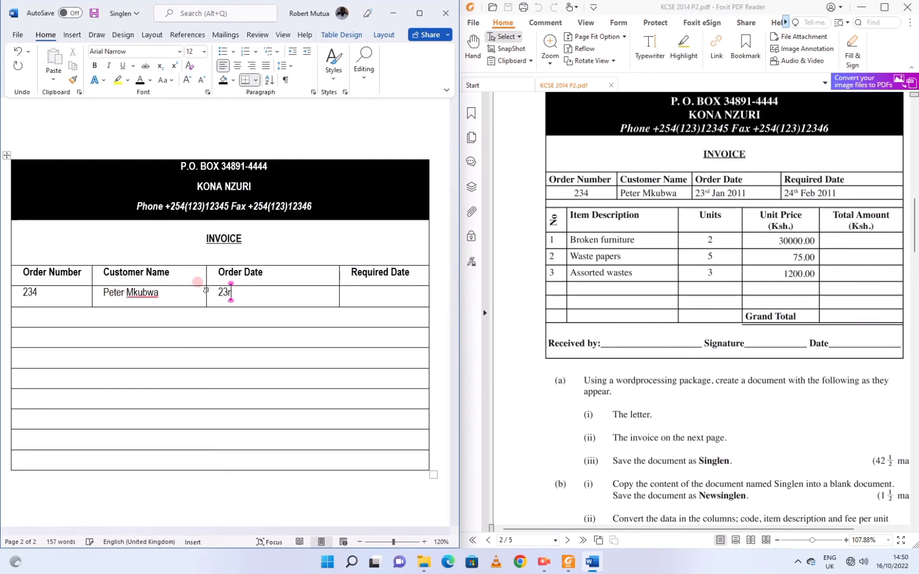
pyautogui.write('d Jan 2011')
pyautogui.press('Tab')
# Enter 24th Feb 2011 as the Required Date and remove its bold formatting.
pyautogui.write('24th Feb 2011')
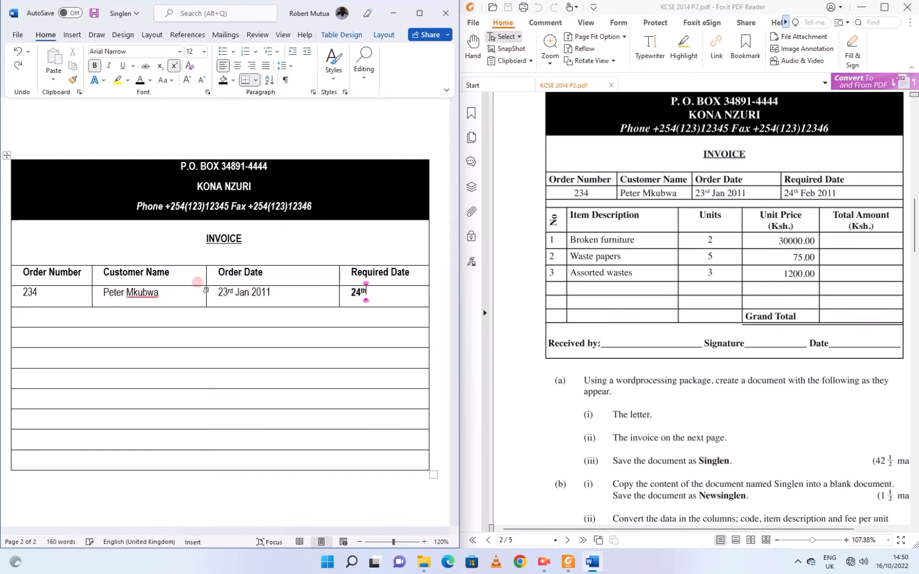
pyautogui.tripleClick(387, 292)
pyautogui.click(396, 273)
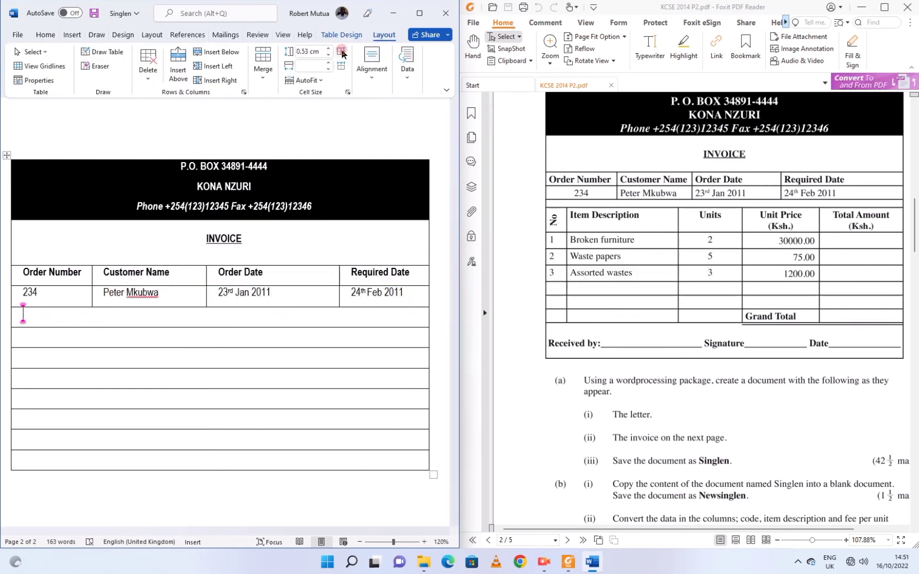
# Draw four column dividers through the lower table rows to create five columns.
pyautogui.click(153, 326)
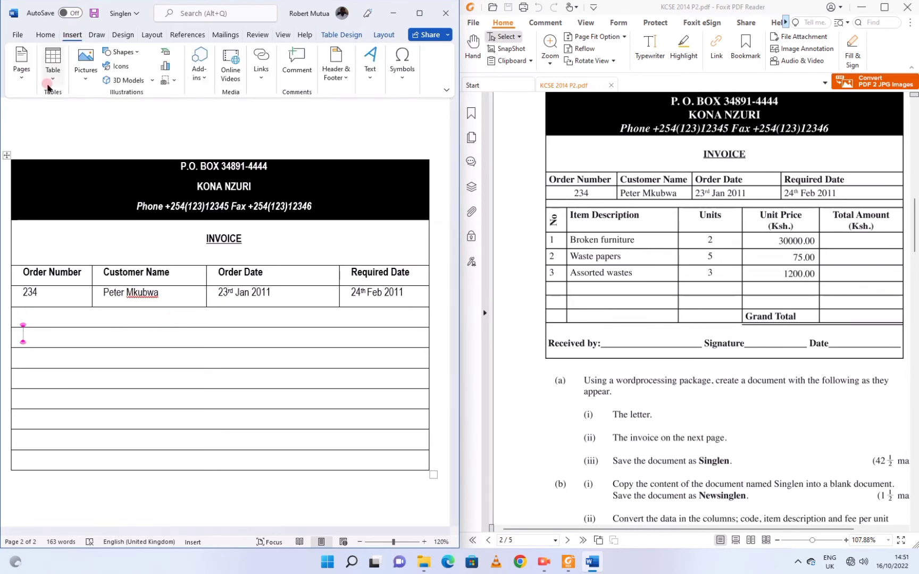
pyautogui.click(102, 52)
pyautogui.moveTo(36, 329); pyautogui.dragTo(36, 470)
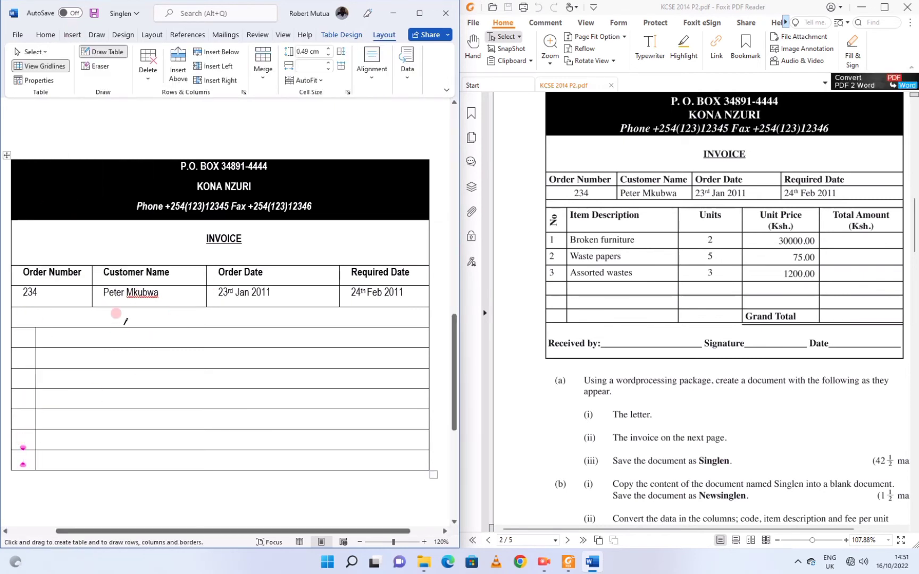
pyautogui.moveTo(151, 319); pyautogui.dragTo(151, 470)
pyautogui.moveTo(275, 319); pyautogui.dragTo(275, 470)
pyautogui.moveTo(357, 319); pyautogui.dragTo(357, 470)
pyautogui.press('Escape')
# Type headers No, Item Description, Units, Unit Price (Ksh.), Total Amount (Ksh.) and select the last three.
pyautogui.write('No')
pyautogui.press('Tab')
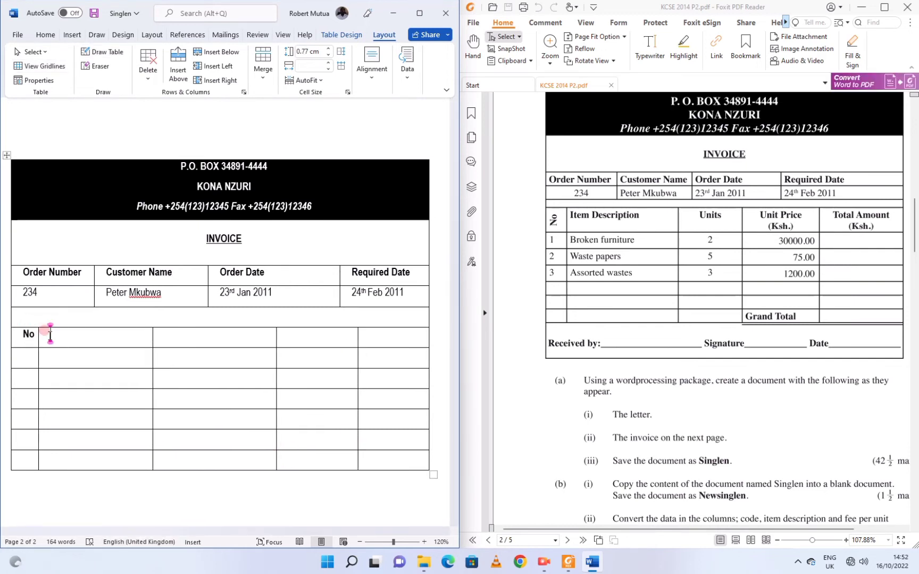
pyautogui.write('Item Description')
pyautogui.press('Tab')
pyautogui.write('Units')
pyautogui.press('Tab')
pyautogui.write('Unit Price')
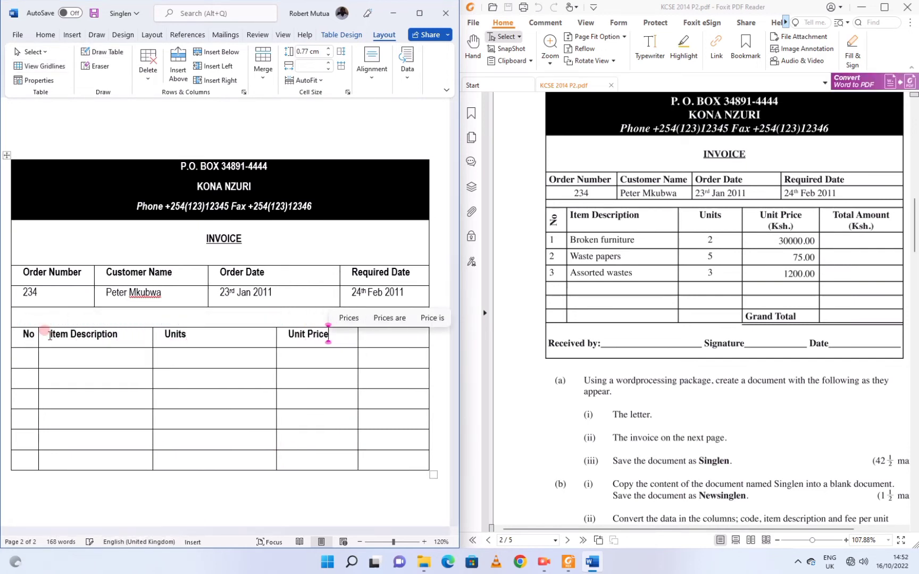
pyautogui.write(' (Ksh.)')
pyautogui.press('Tab')
pyautogui.write('Total Amount')
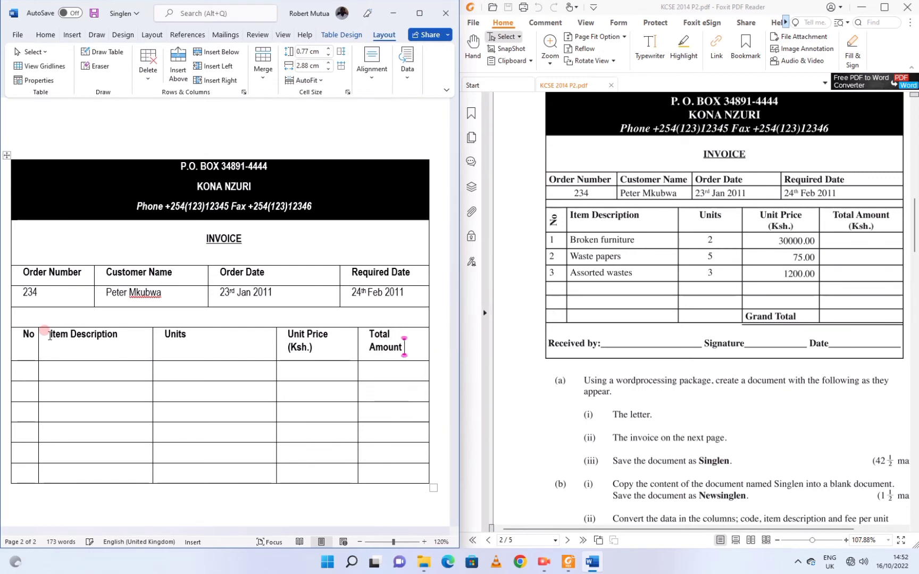
pyautogui.write(' (Ksh.)')
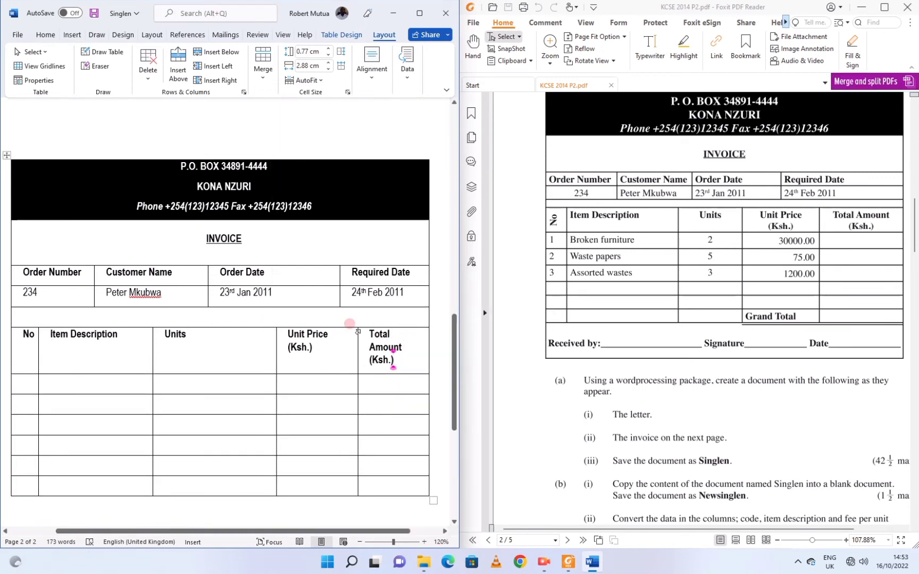
pyautogui.moveTo(160, 333); pyautogui.dragTo(414, 348)
# Centre the selected headers, turn the No heading vertical and align it to the top left.
pyautogui.hotkey('ctrl', 'e')
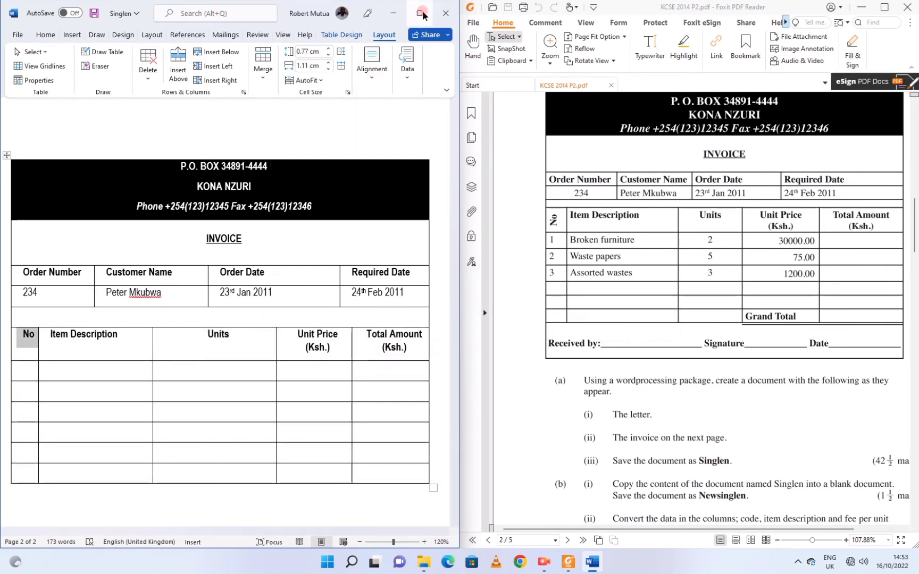
pyautogui.click(420, 13)
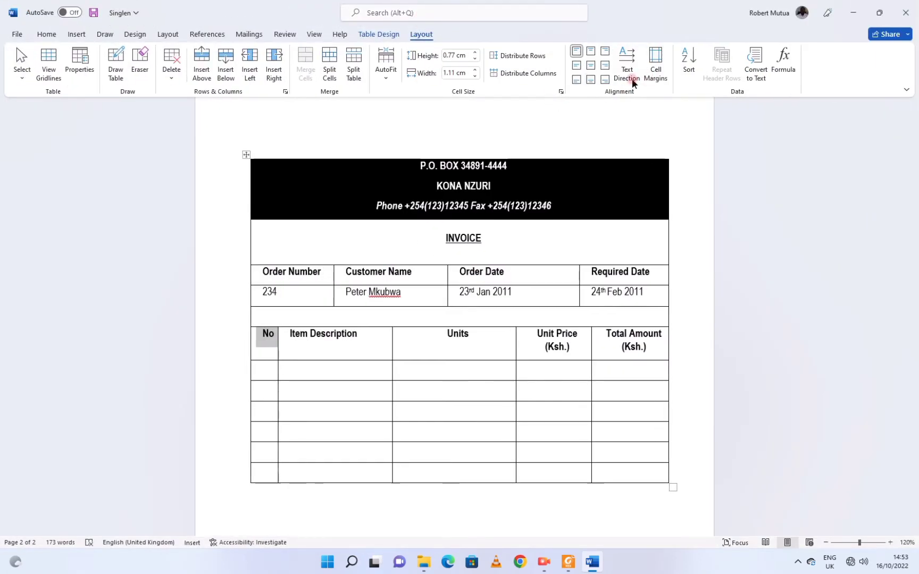
pyautogui.click(627, 79)
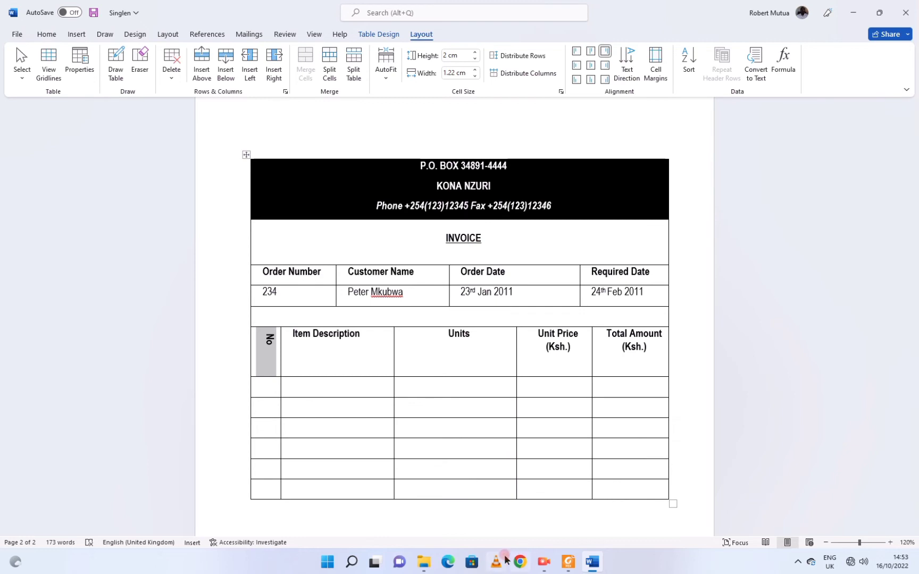
pyautogui.click(562, 567)
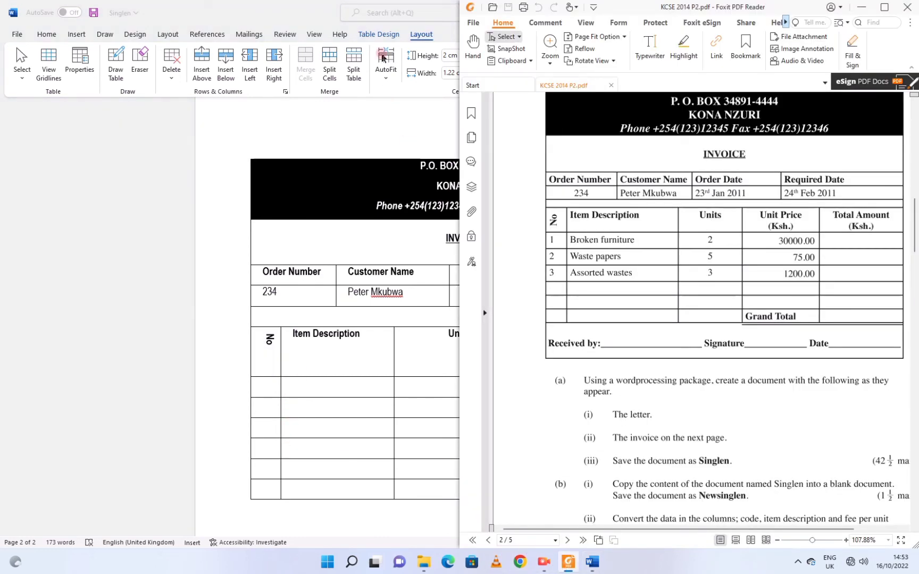
pyautogui.click(336, 4)
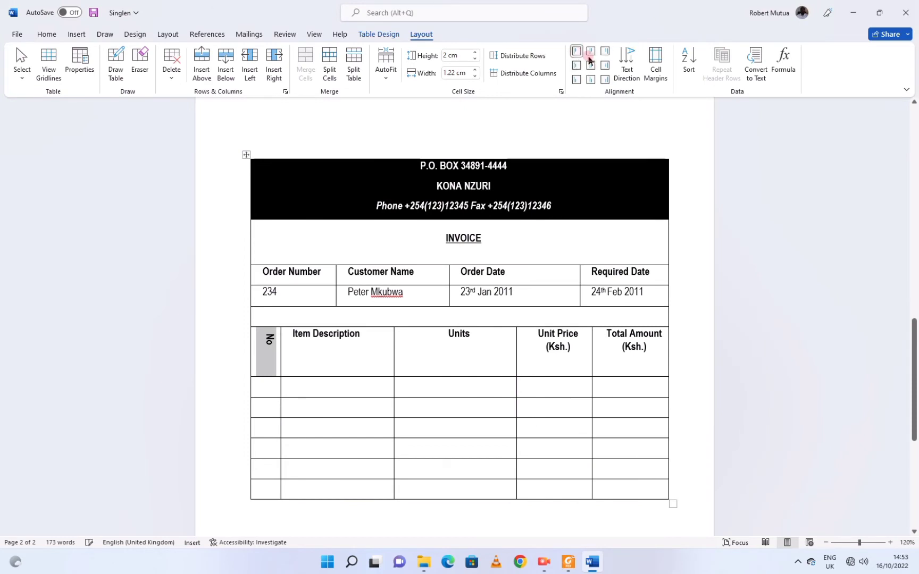
pyautogui.click(591, 53)
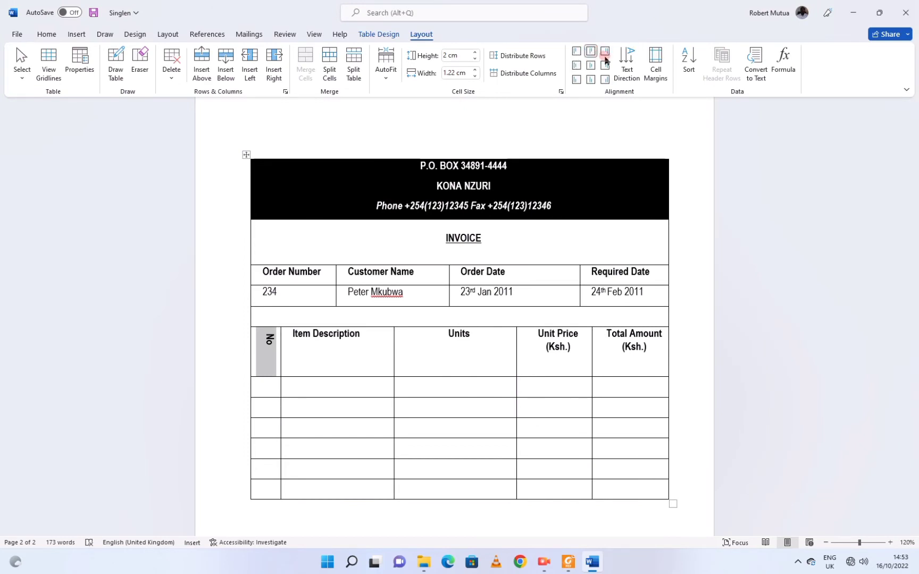
pyautogui.click(263, 335)
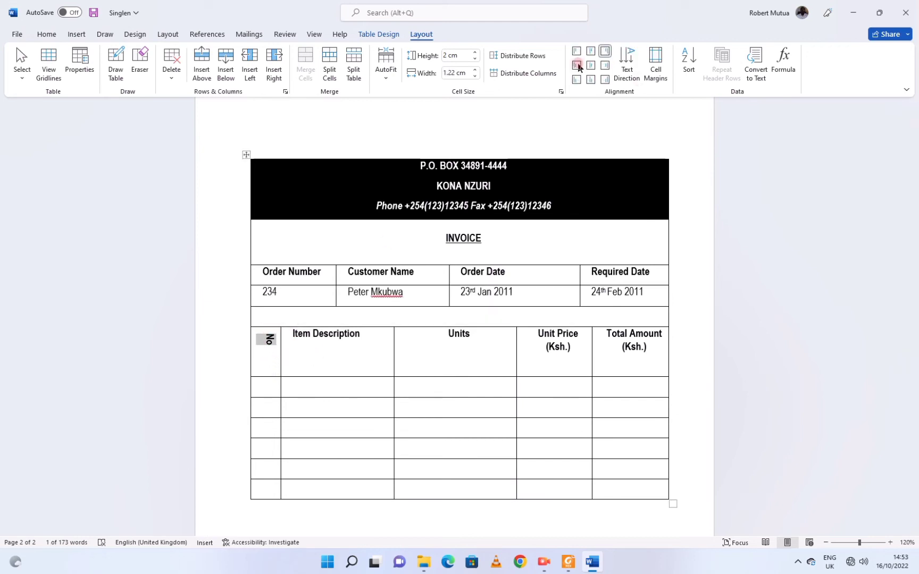
# Fill row 1 with Broken Furniture and its units and price, and row 2 with Waste Papers.
pyautogui.click(879, 11)
pyautogui.click(76, 379)
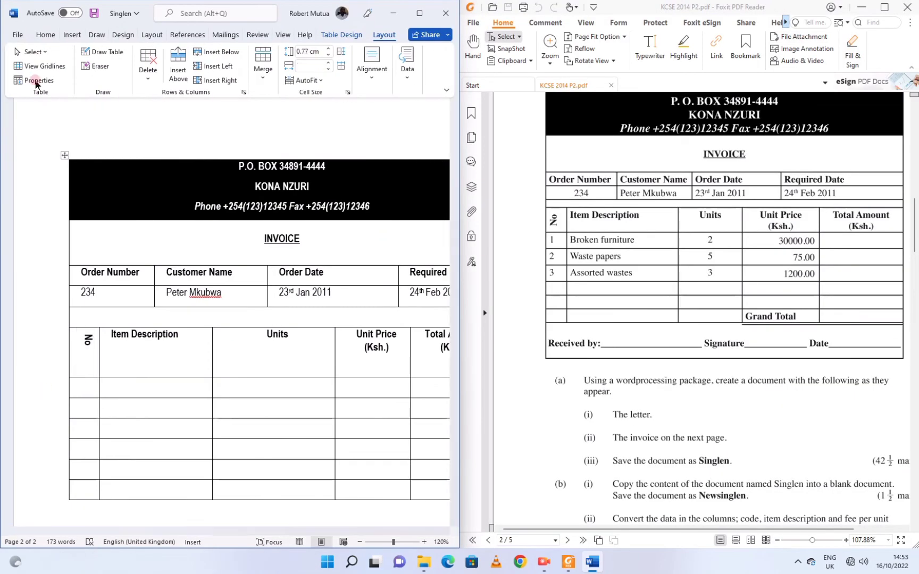
pyautogui.click(49, 36)
pyautogui.press('Tab')
pyautogui.write('Broken Furniture')
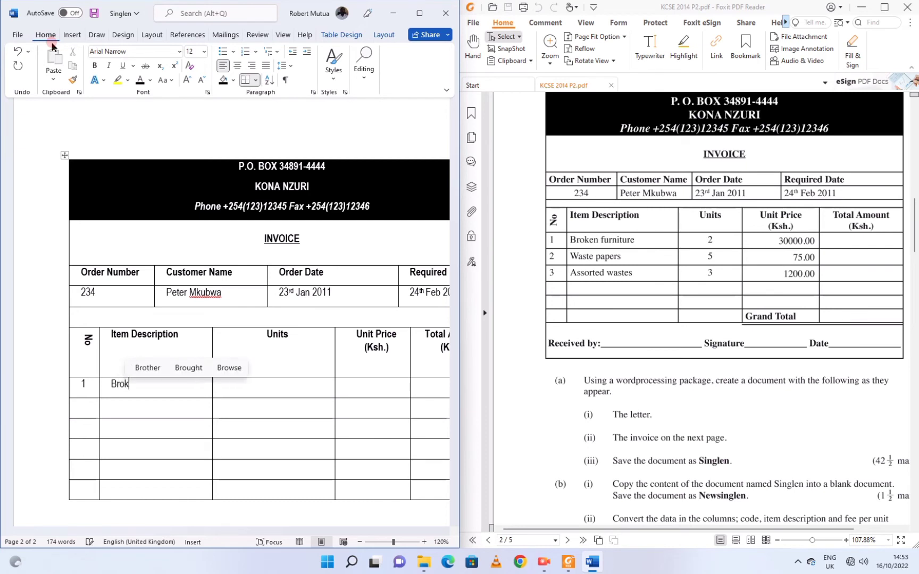
pyautogui.press('Tab')
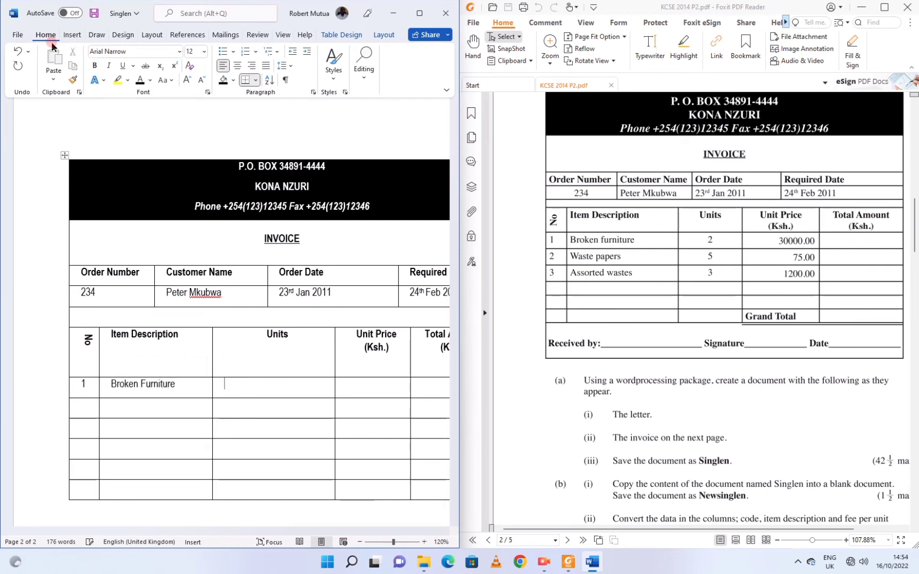
pyautogui.write('2')
pyautogui.write('30')
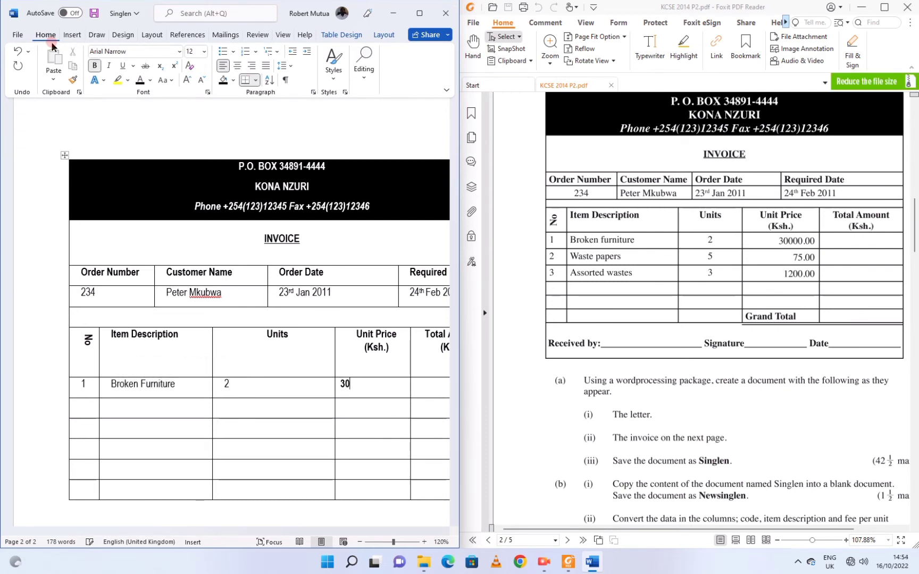
pyautogui.write('000.00')
pyautogui.press('Tab')
pyautogui.press('Tab')
pyautogui.write('2')
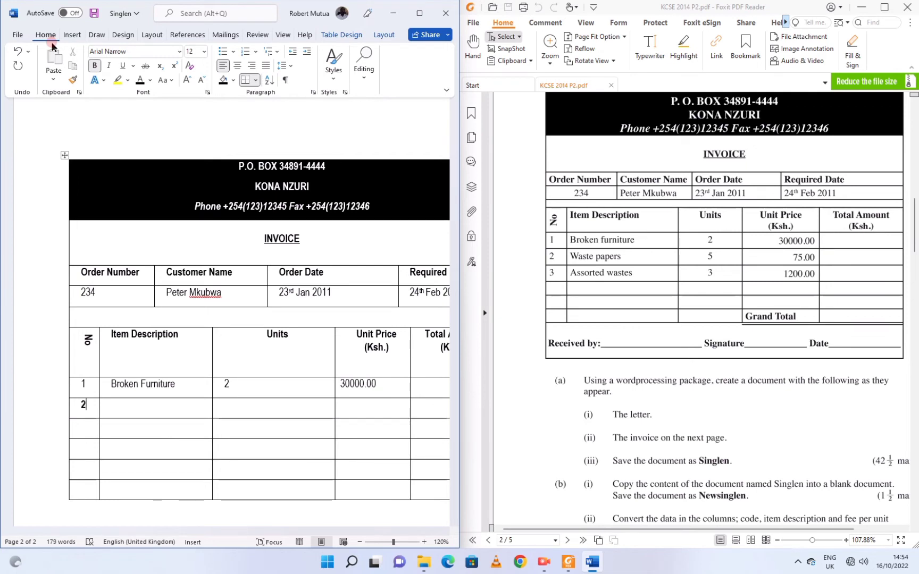
pyautogui.press('Tab')
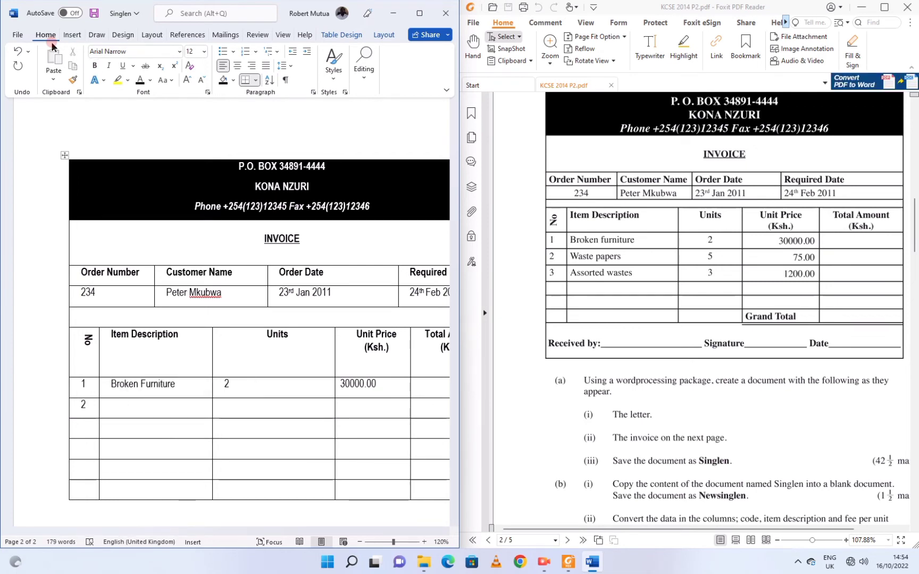
pyautogui.write('Waste Papers')
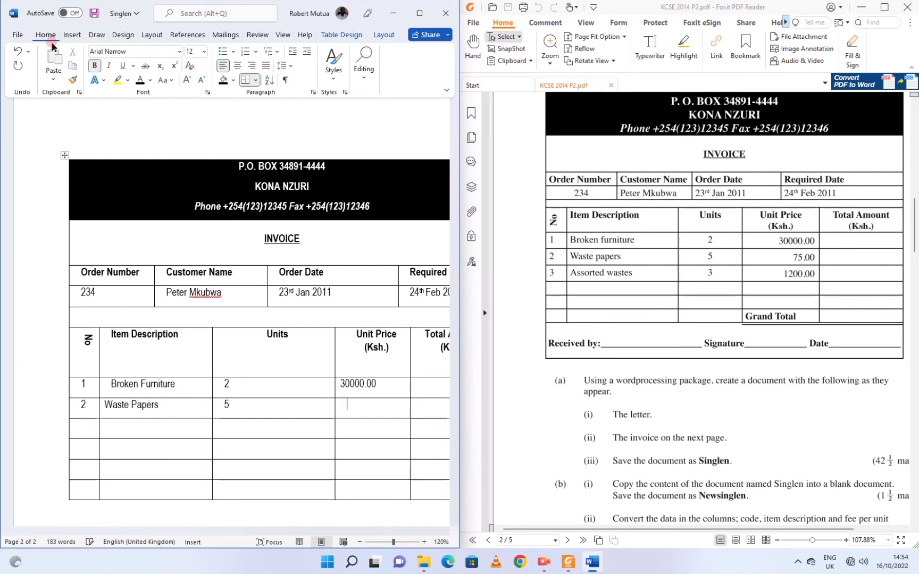
pyautogui.write('75')
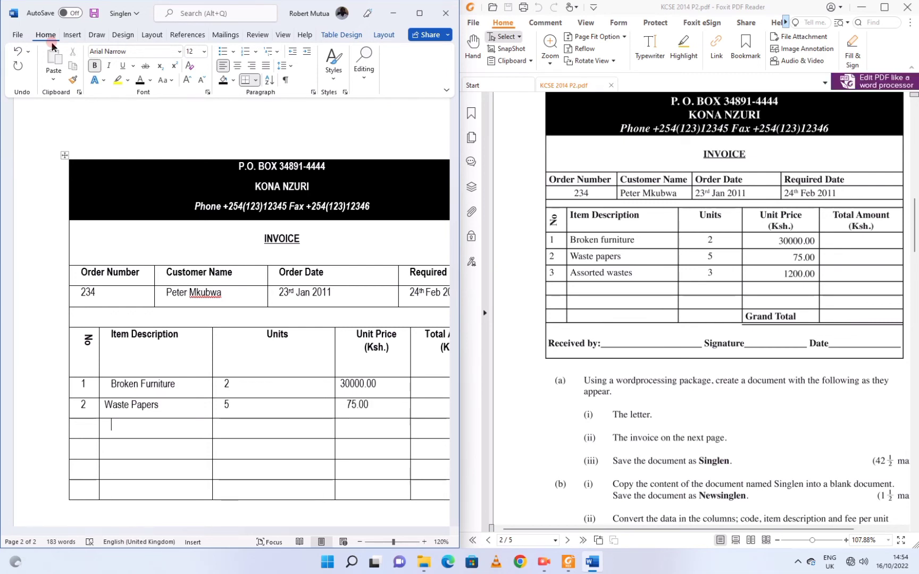
# Enter row 3 as Assorted Wastes with 3 units, and add the Grand Total label.
pyautogui.hotkey('shift', 'Tab')
pyautogui.write('3')
pyautogui.press('Tab')
pyautogui.write('Assorted W')
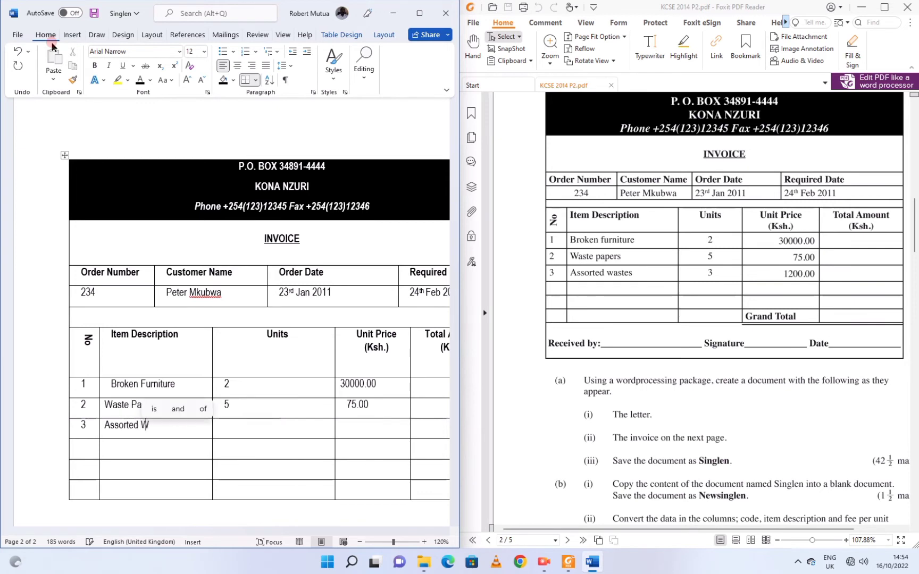
pyautogui.write('astes')
pyautogui.press('Tab')
pyautogui.write('3')
pyautogui.press('Tab')
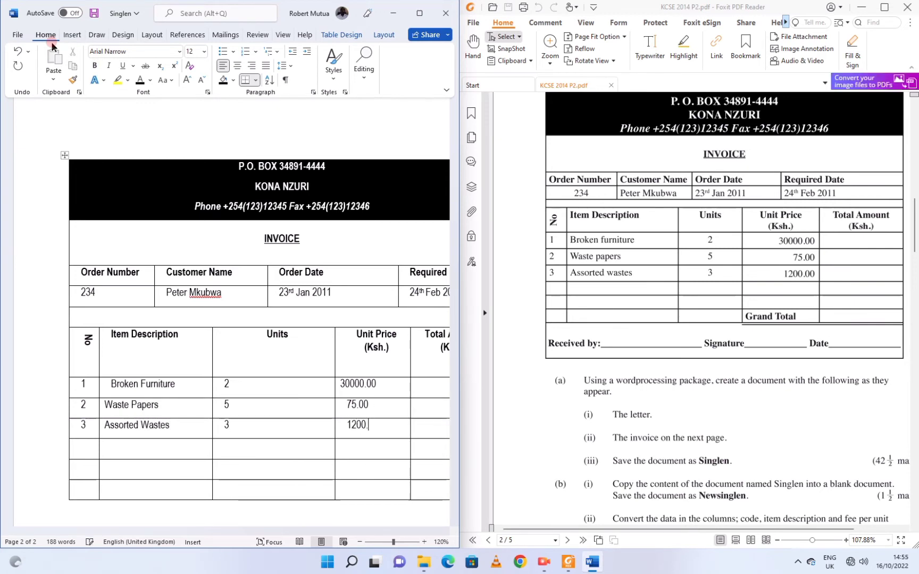
pyautogui.click(108, 467)
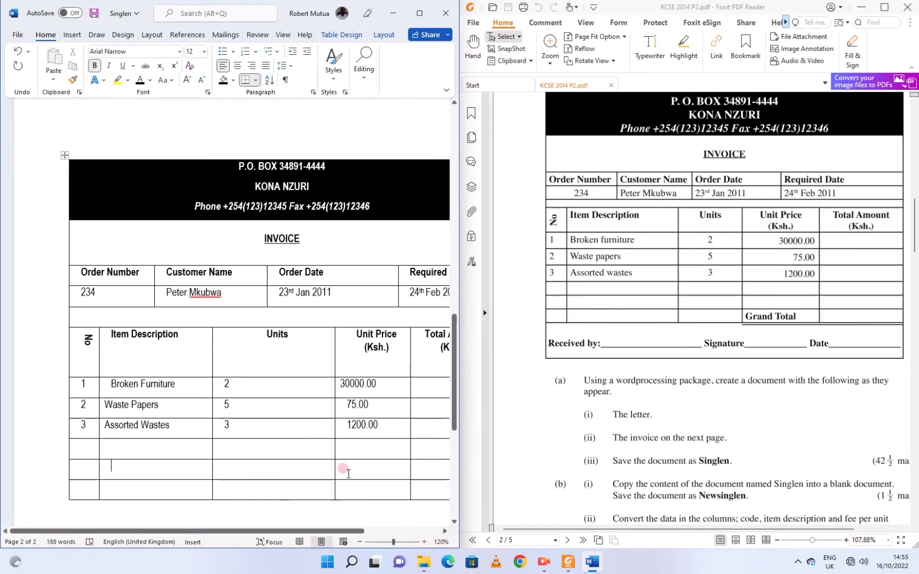
pyautogui.write('Grand Total')
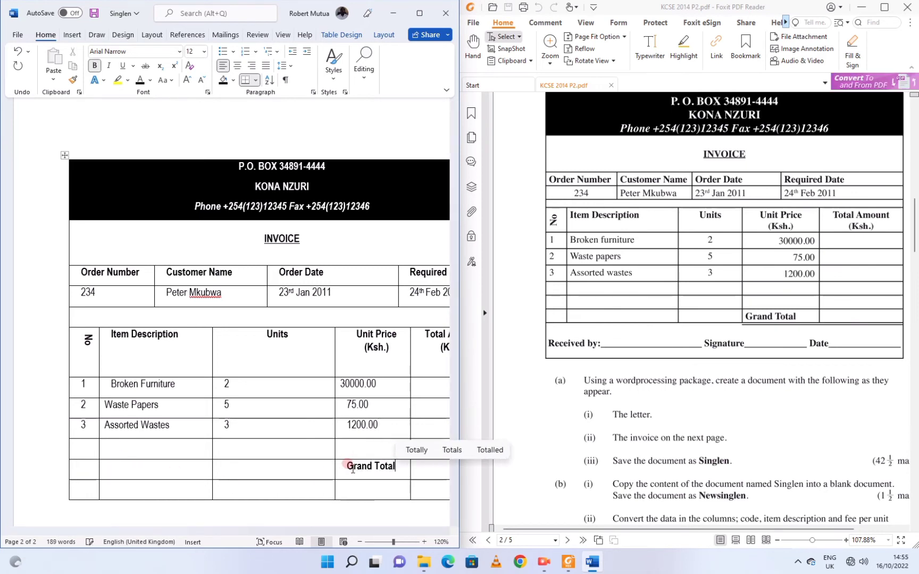
pyautogui.scroll(-3, 357, 436)
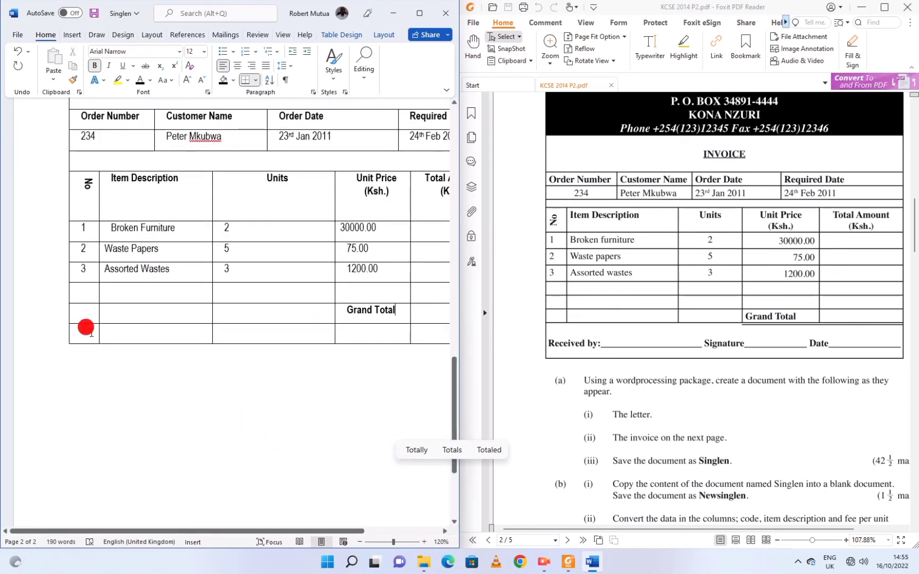
# Merge the empty bottom table row into a single cell.
pyautogui.moveTo(86, 328); pyautogui.dragTo(394, 335)
pyautogui.click(394, 36)
pyautogui.click(263, 64)
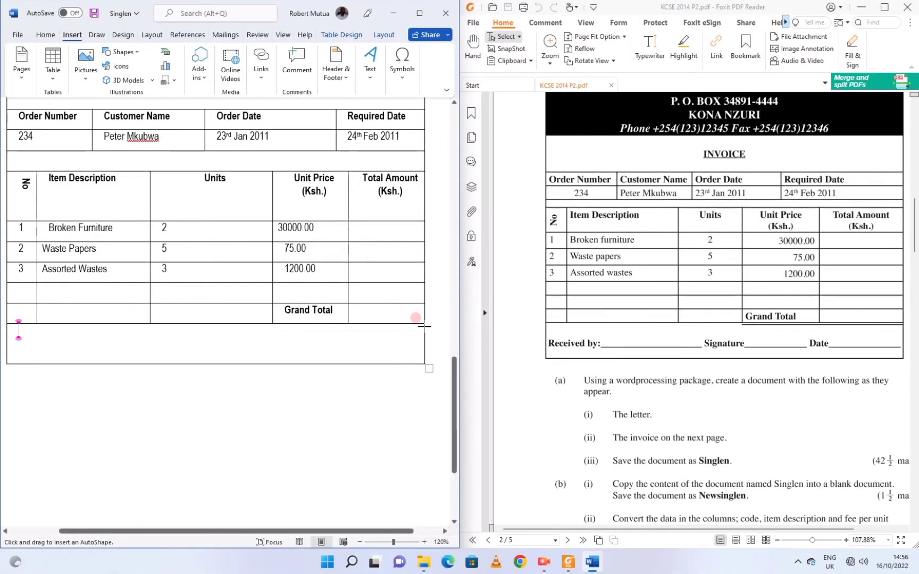
# Draw a black horizontal line under the Grand Total cells.
pyautogui.moveTo(425, 326); pyautogui.dragTo(269, 327)
pyautogui.click(82, 67)
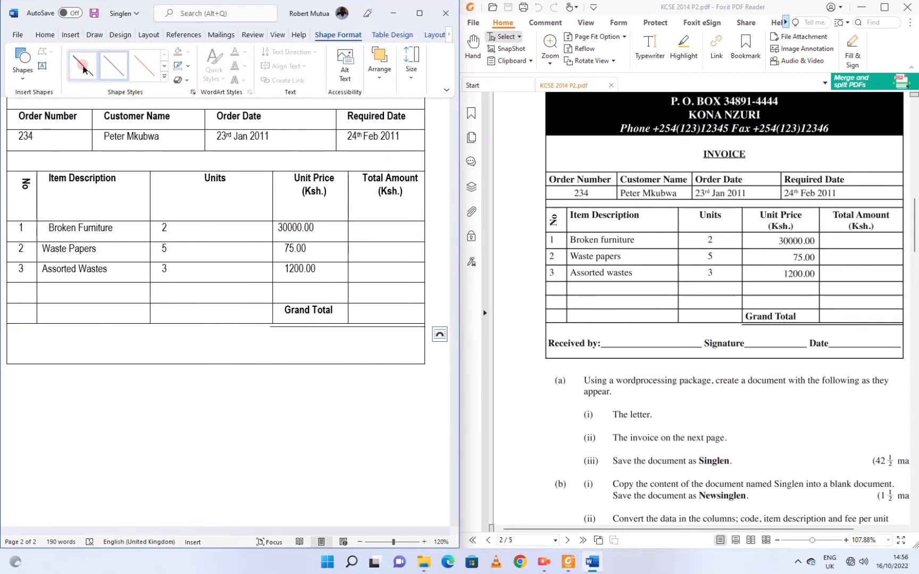
pyautogui.click(349, 332)
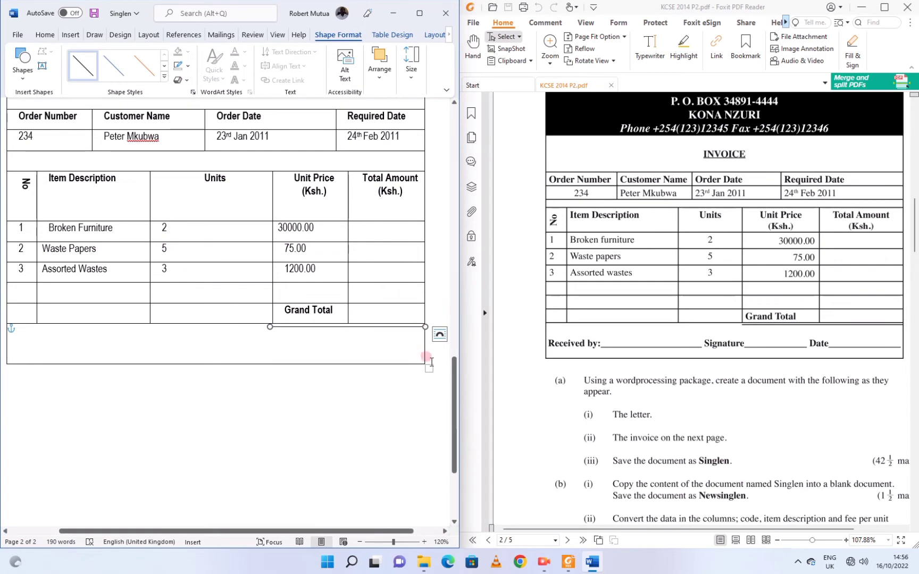
pyautogui.scroll(-3, 751, 461)
pyautogui.click(658, 364)
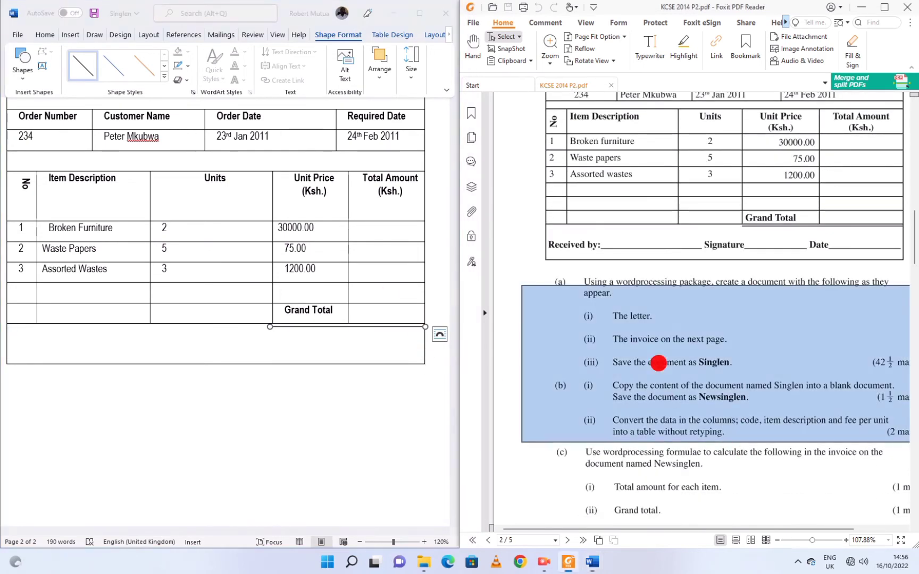
pyautogui.click(419, 13)
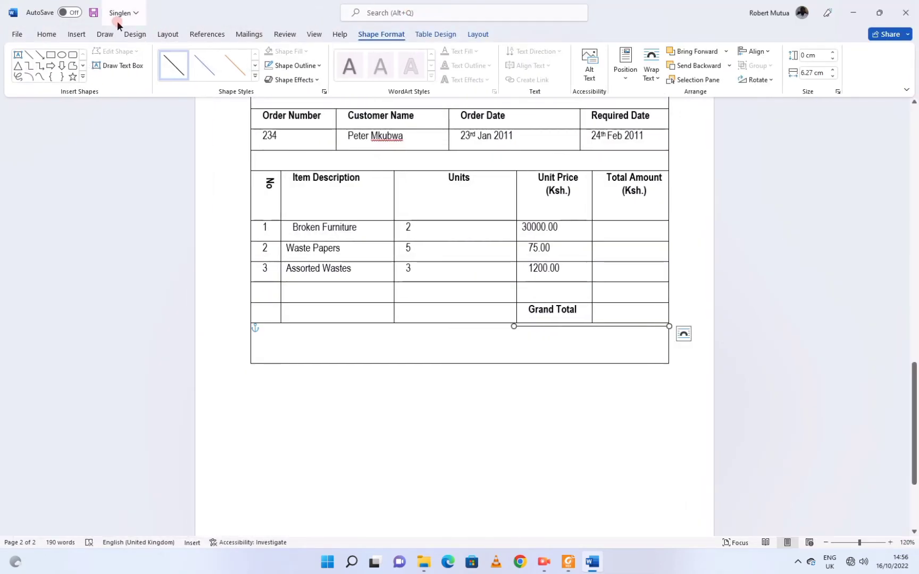
# Close Singlen saving its changes, and mark questions (a) and (b) on the PDF.
pyautogui.click(905, 12)
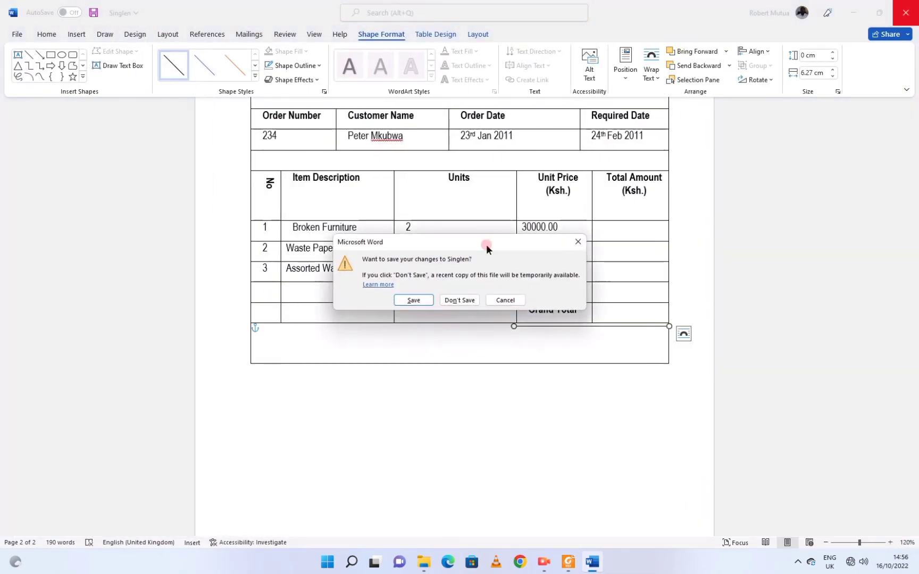
pyautogui.click(405, 300)
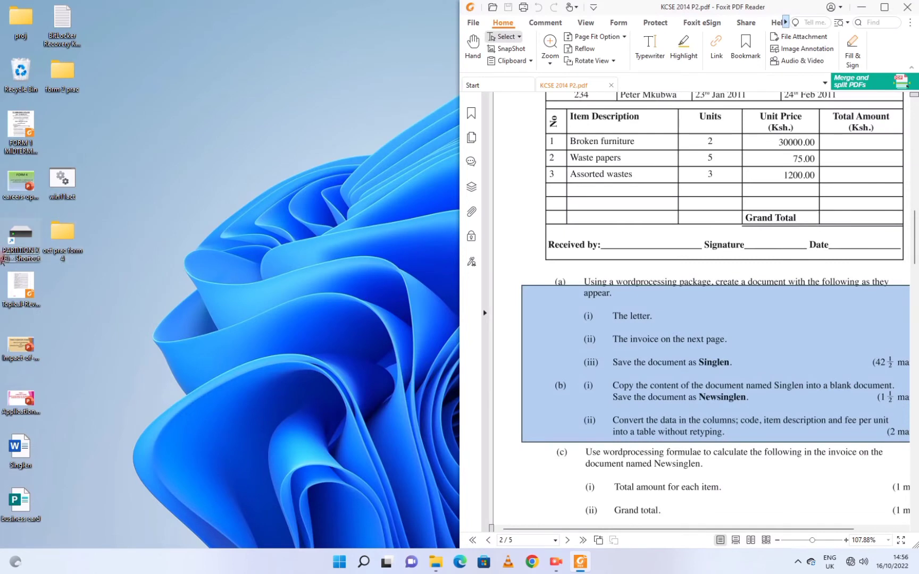
pyautogui.moveTo(11, 456); pyautogui.dragTo(356, 79)
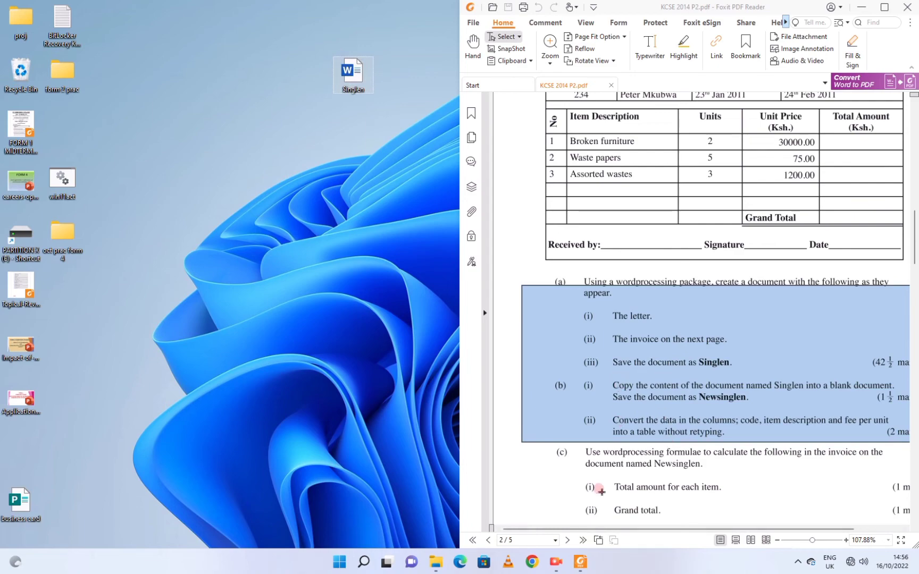
pyautogui.scroll(-3, 622, 346)
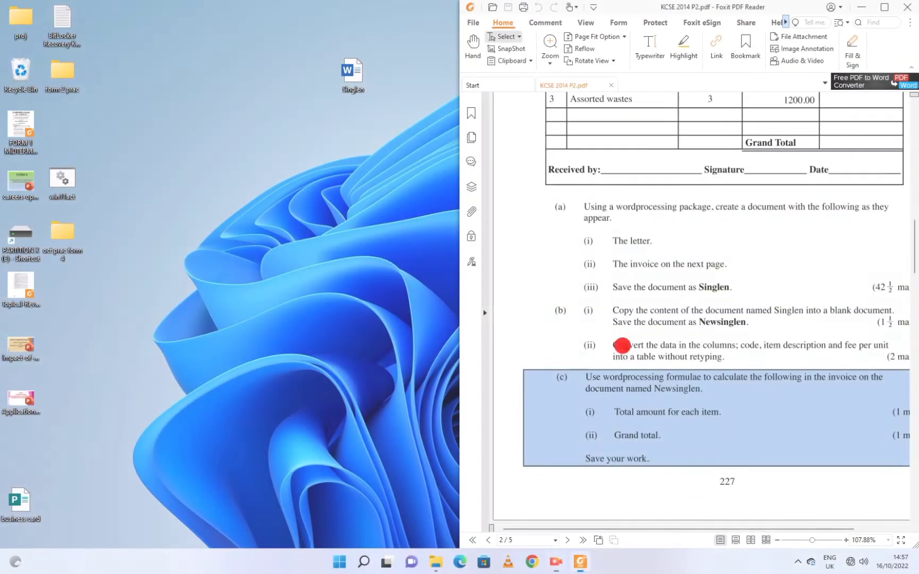
pyautogui.click(615, 314)
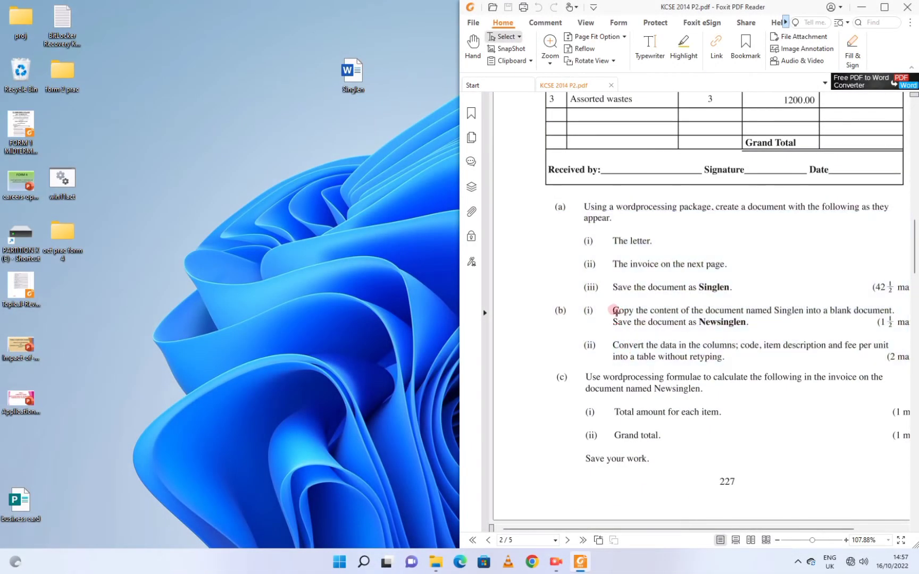
pyautogui.click(619, 313)
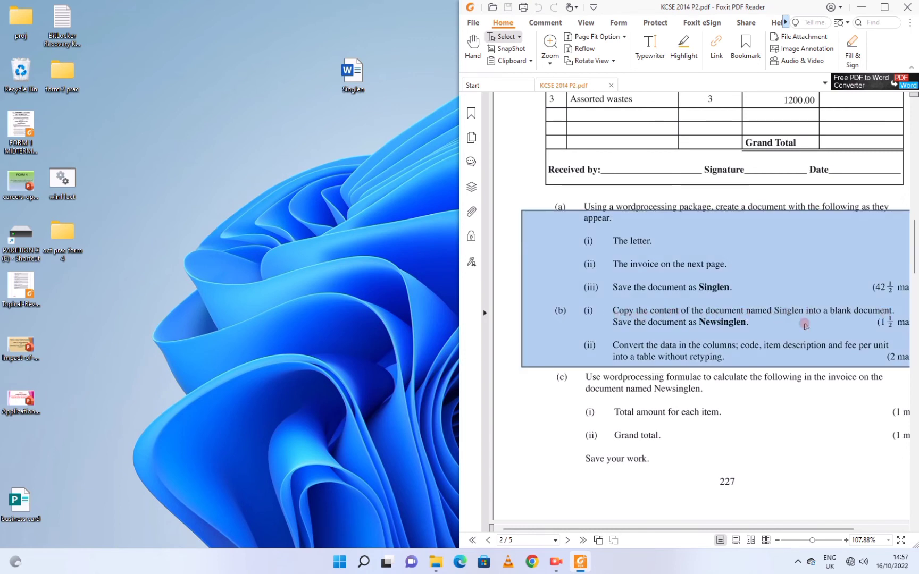
# Copy Singlen on the desktop, rename the copy Newsinglen and open it in Word.
pyautogui.click(340, 83)
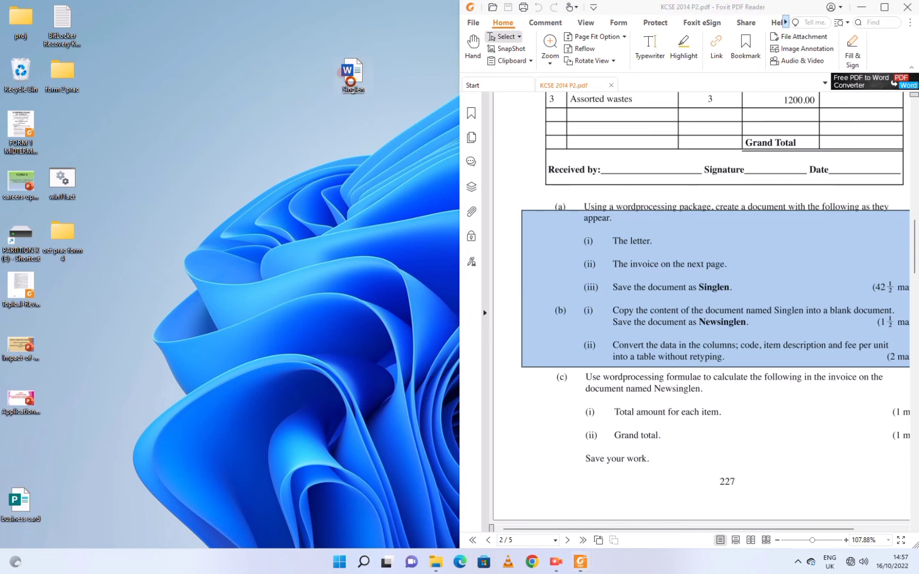
pyautogui.rightClick(350, 81)
pyautogui.click(391, 232)
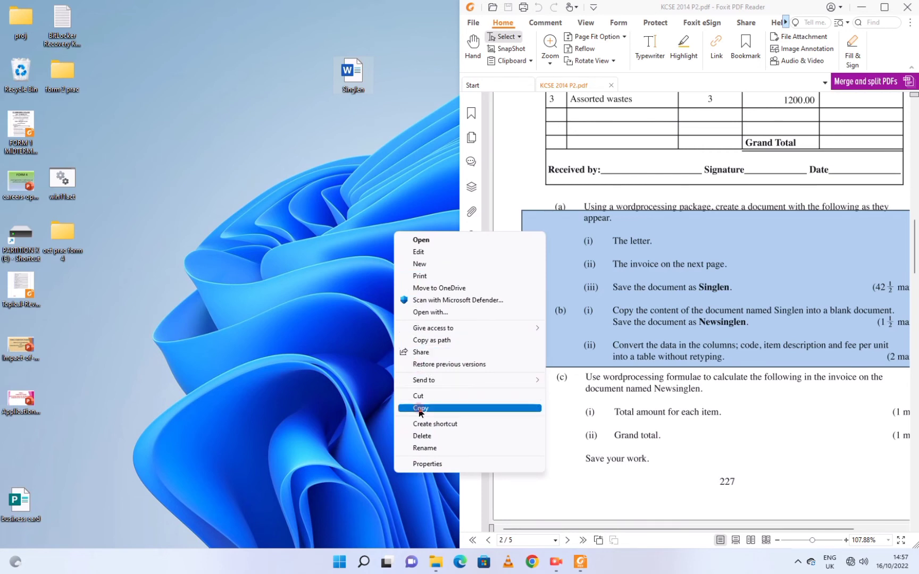
pyautogui.click(421, 408)
pyautogui.rightClick(287, 112)
pyautogui.click(301, 122)
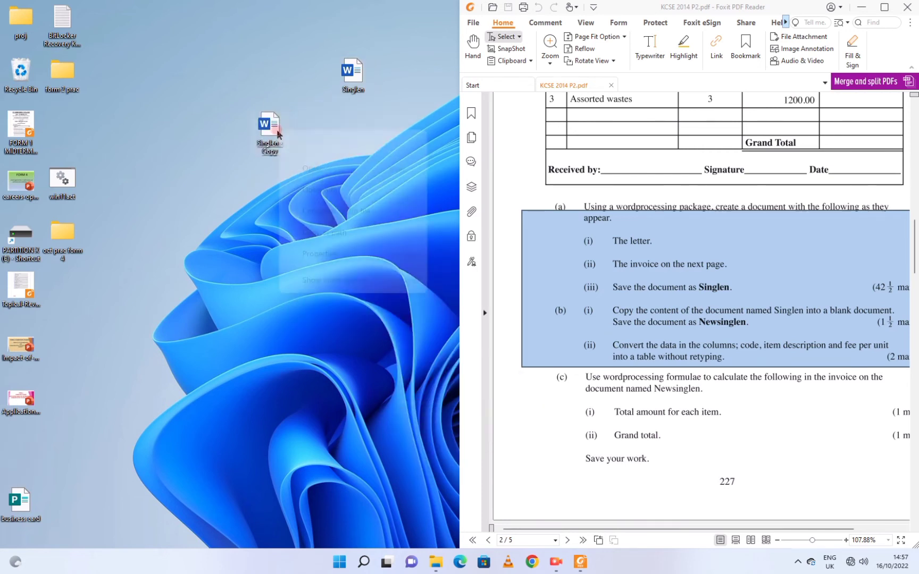
pyautogui.press('F2')
pyautogui.write('Newsinglen')
pyautogui.press('Return')
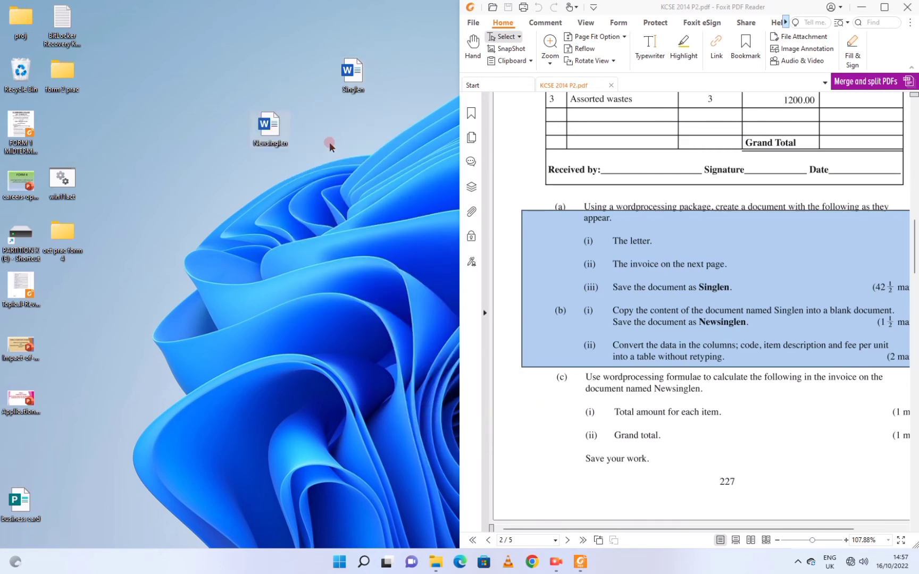
pyautogui.press('Return')
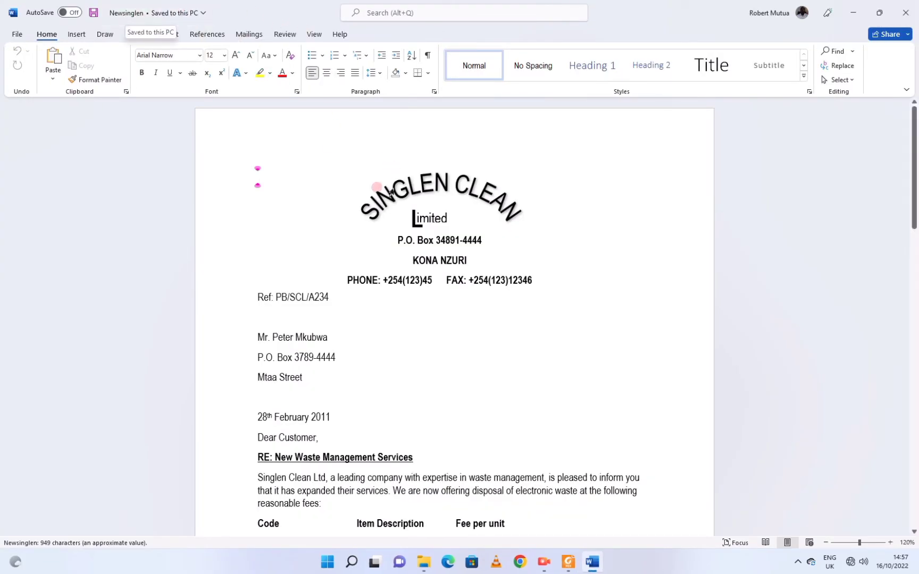
pyautogui.scroll(-3, 452, 332)
pyautogui.scroll(-15, 455, 337)
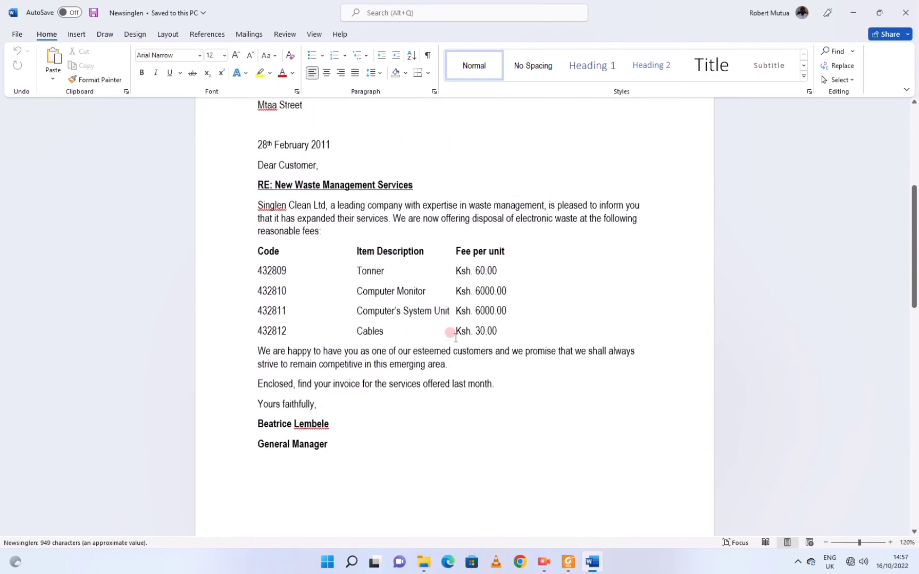
# Snap Newsinglen to the left half and Foxit to the right, marking questions (a) and (b).
pyautogui.scroll(8, 455, 338)
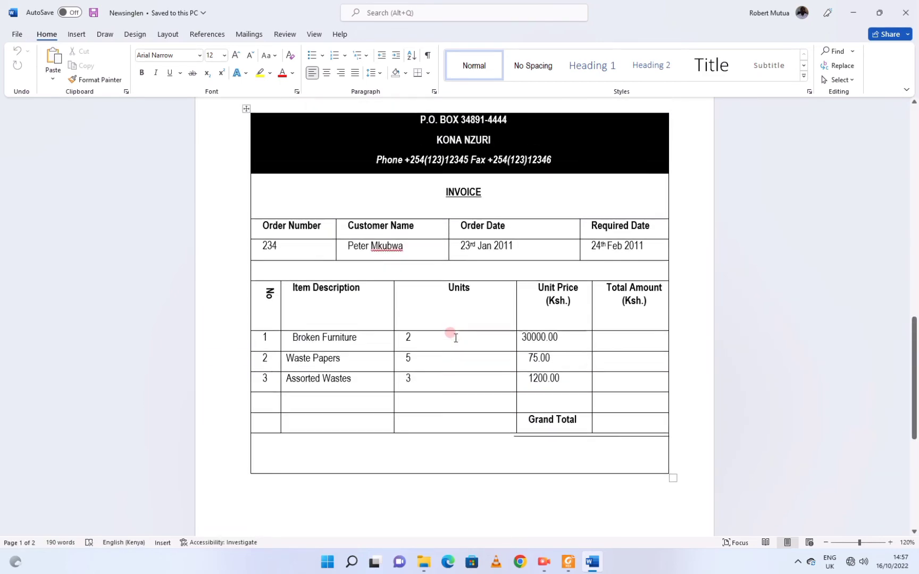
pyautogui.scroll(15, 454, 336)
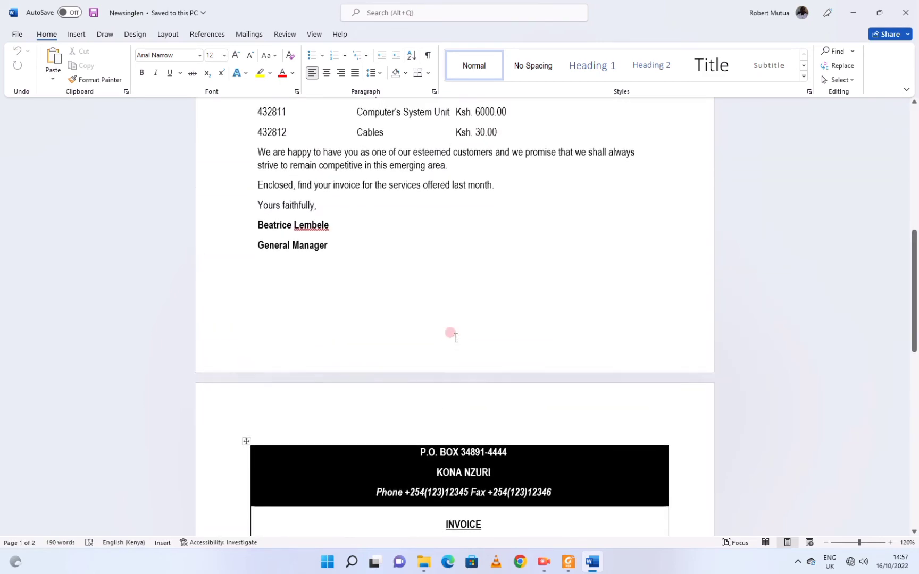
pyautogui.moveTo(883, 17)
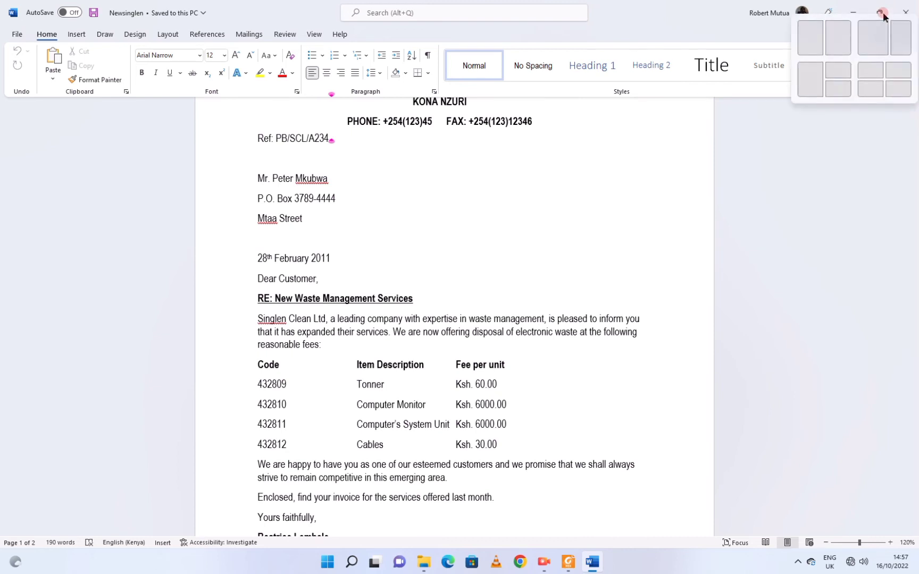
pyautogui.click(806, 36)
pyautogui.click(731, 351)
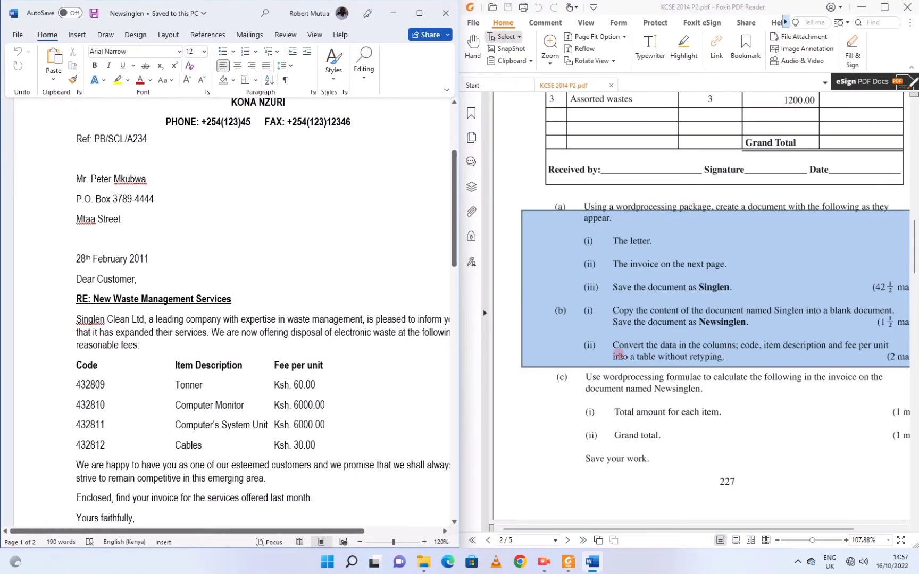
pyautogui.click(617, 351)
pyautogui.click(606, 351)
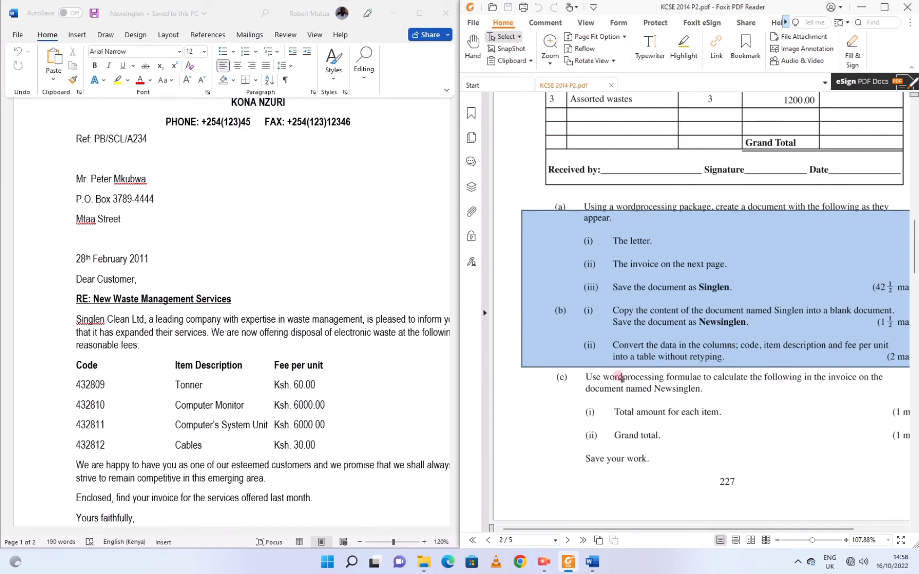
pyautogui.scroll(-3, 244, 394)
pyautogui.click(87, 260)
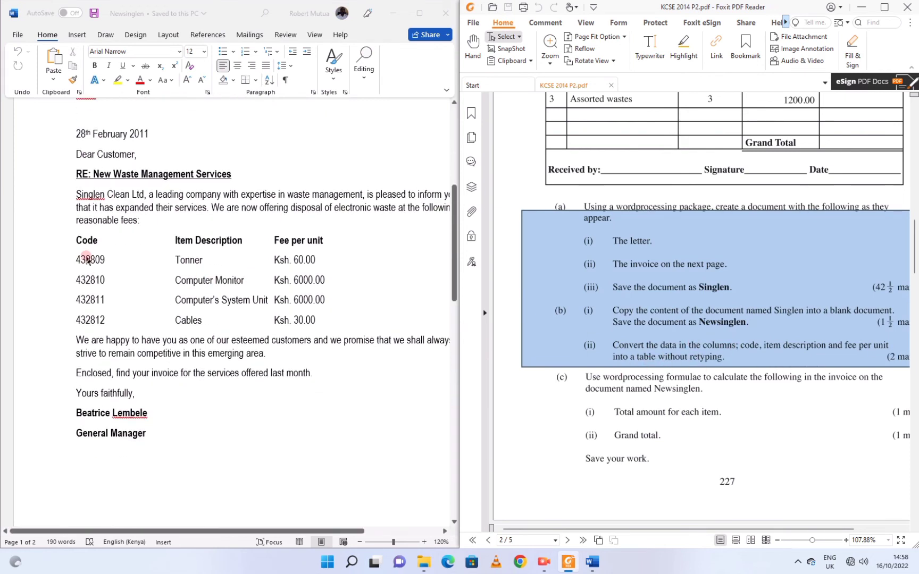
# Convert the selected Code, Item Description and Fee lines into a three-column, tab-separated table.
pyautogui.moveTo(79, 241); pyautogui.dragTo(322, 321)
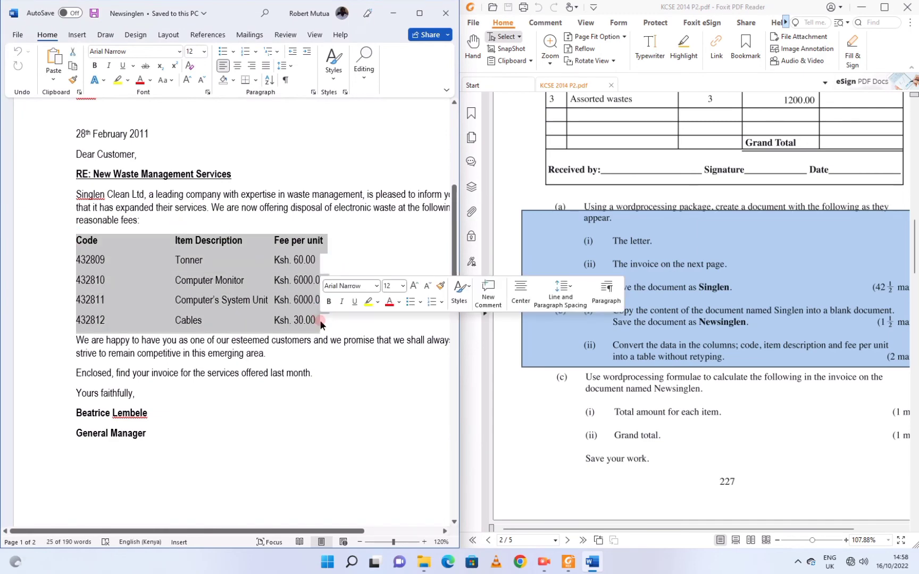
pyautogui.click(420, 14)
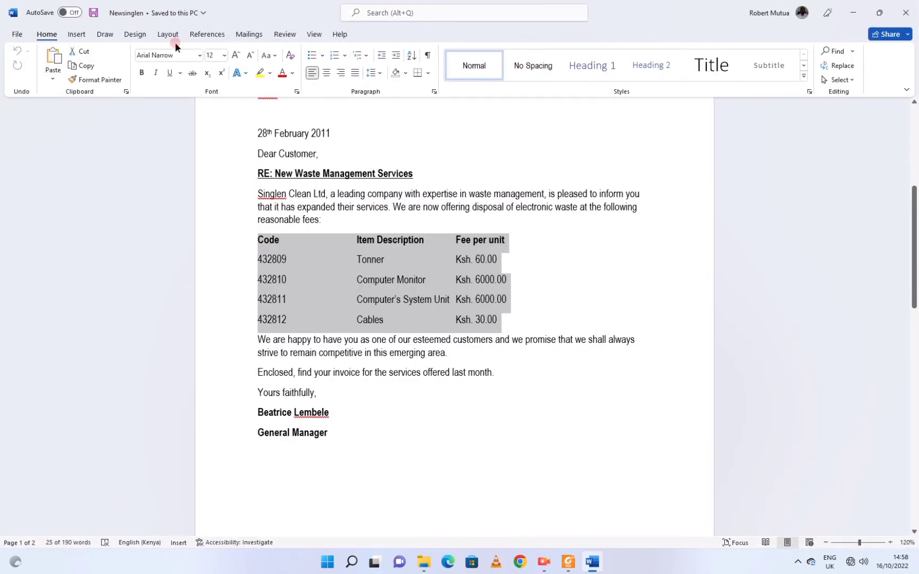
pyautogui.click(76, 36)
pyautogui.click(93, 64)
pyautogui.click(102, 70)
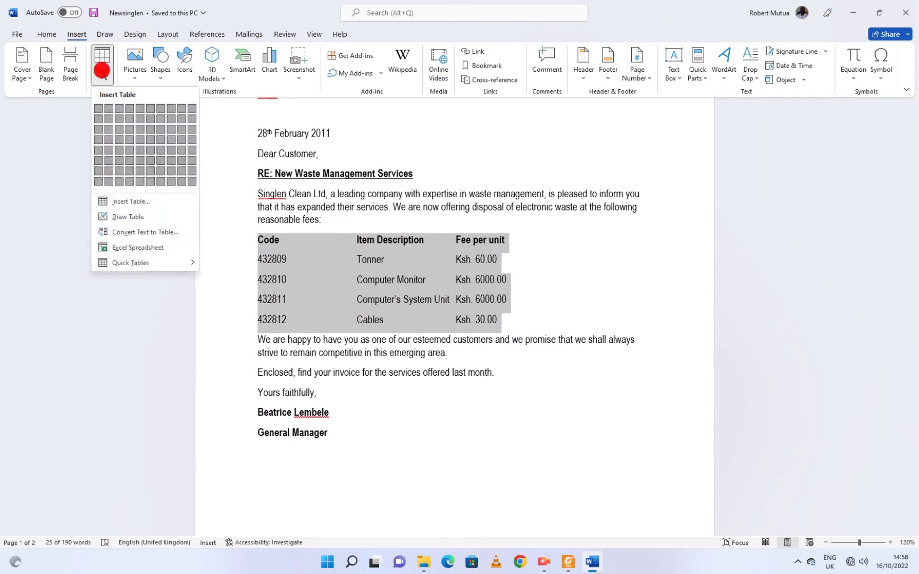
pyautogui.click(133, 233)
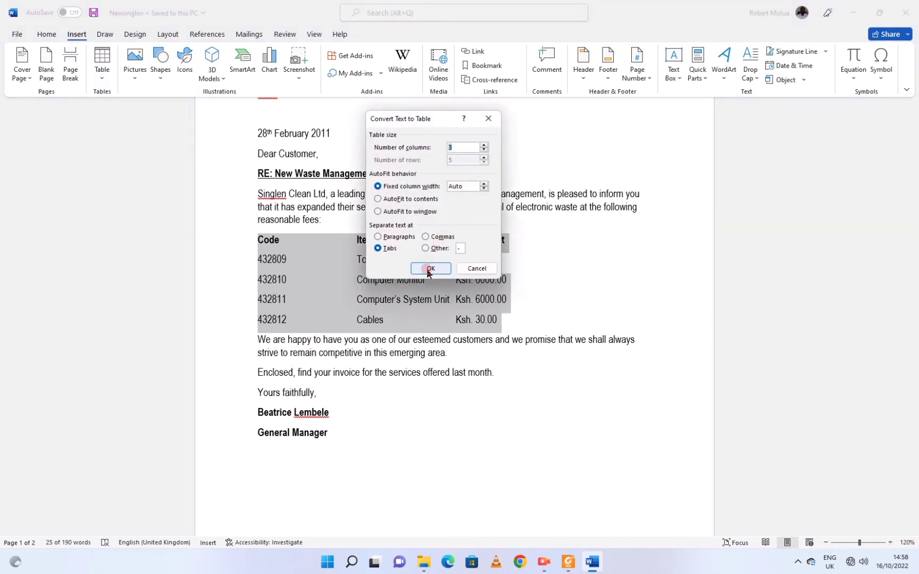
pyautogui.click(430, 268)
pyautogui.click(488, 325)
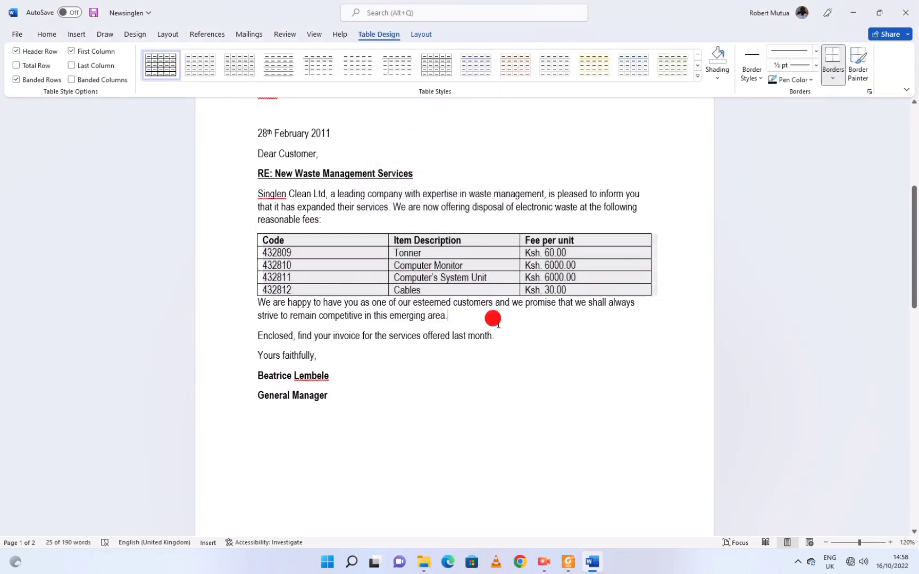
# Mark question (c) on formulas in the PDF, then scroll Word down to the invoice table.
pyautogui.click(568, 562)
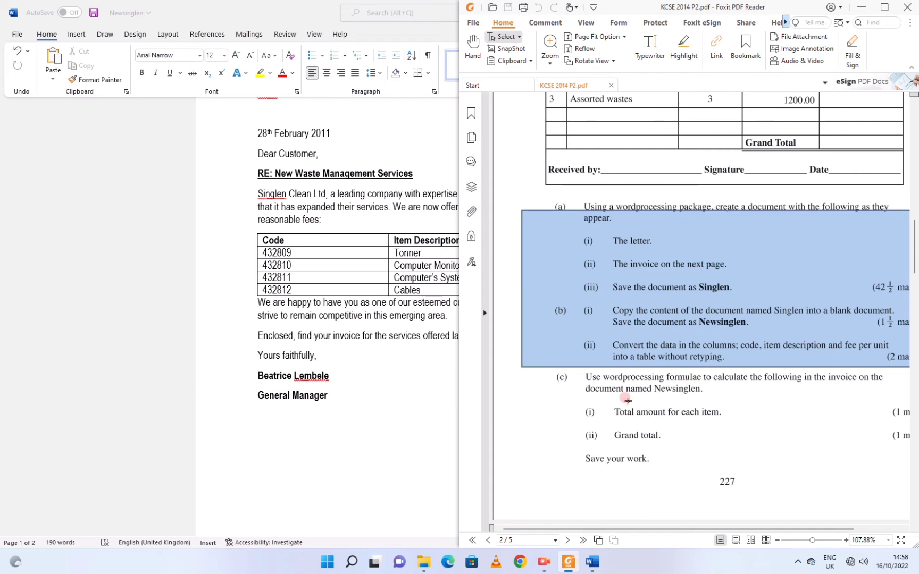
pyautogui.click(596, 384)
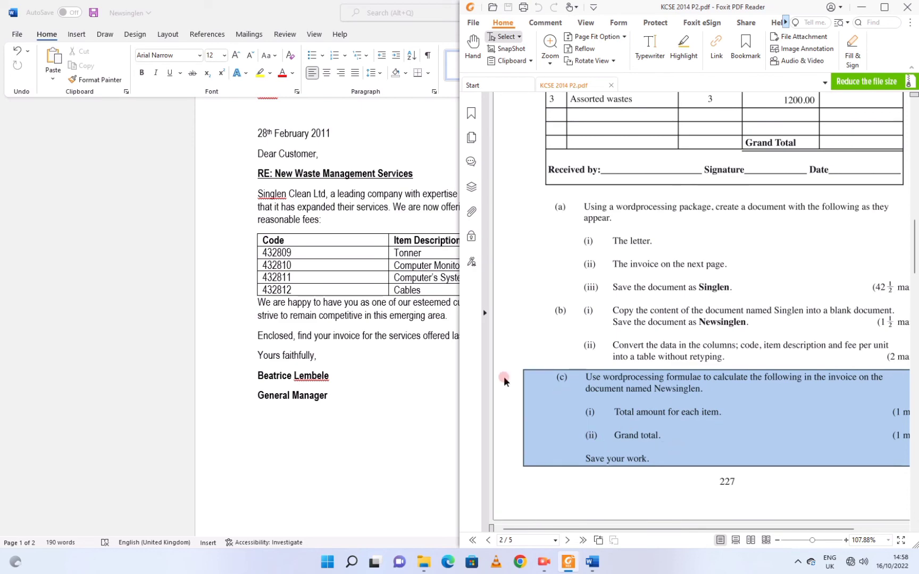
pyautogui.click(363, 343)
pyautogui.scroll(-10, 366, 306)
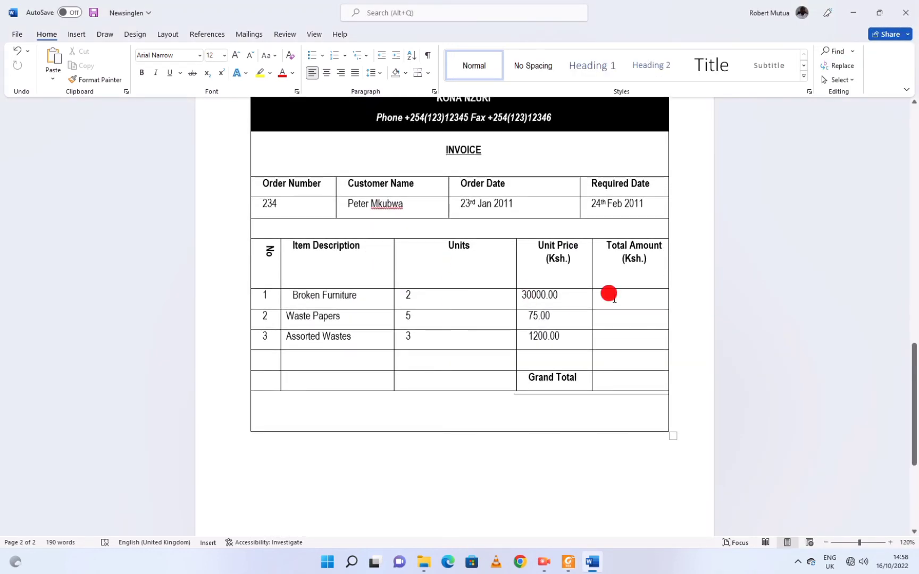
# Compute the Broken Furniture total as 60000 with =PRODUCT(LEFT) and unbold it.
pyautogui.click(609, 294)
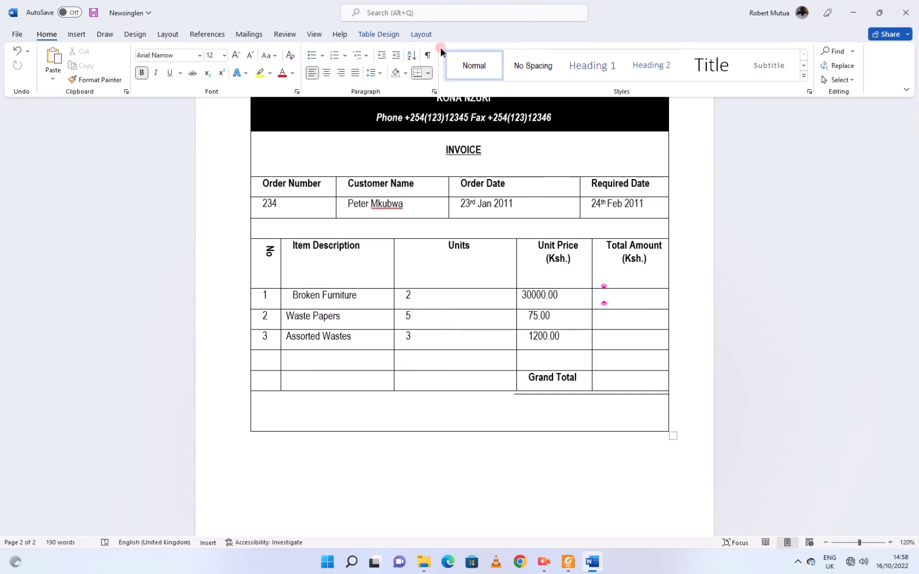
pyautogui.click(420, 38)
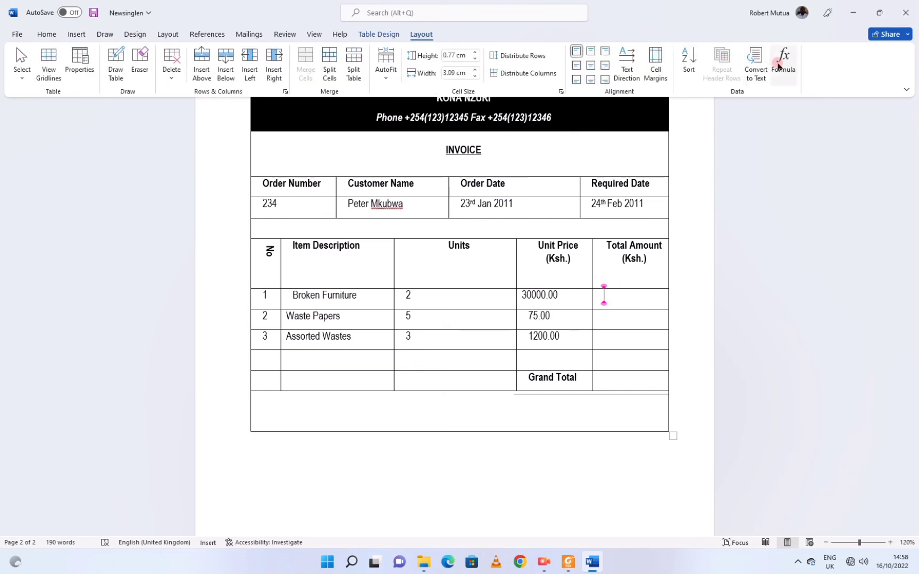
pyautogui.click(780, 66)
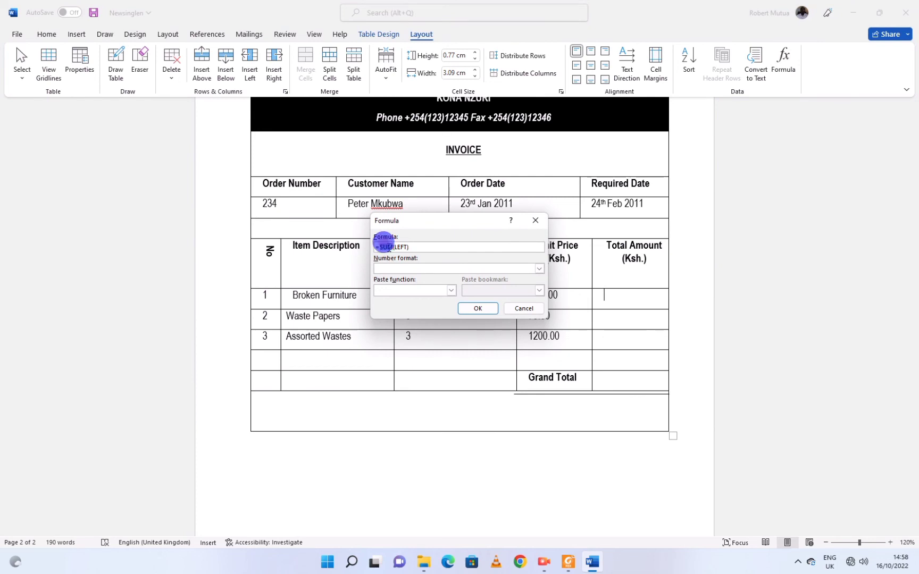
pyautogui.write('PRODUC')
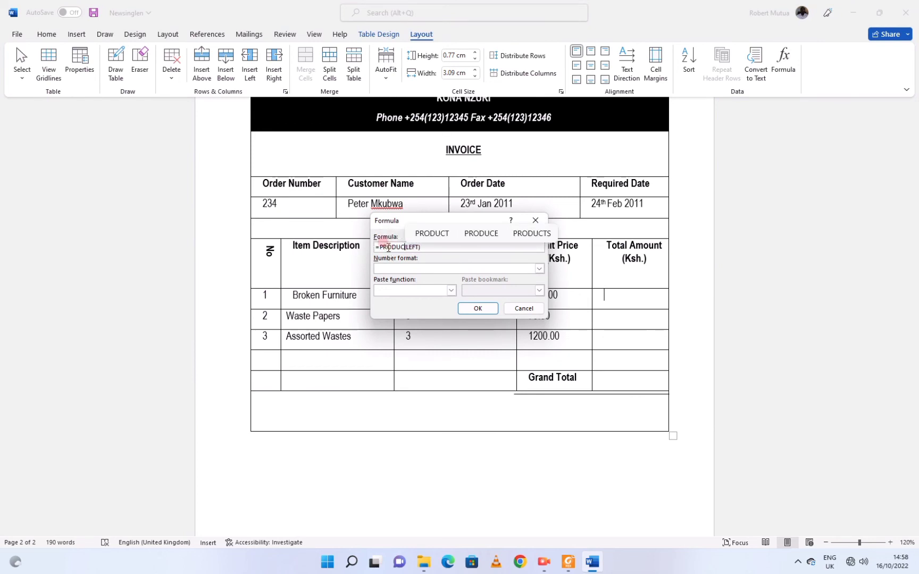
pyautogui.write('T')
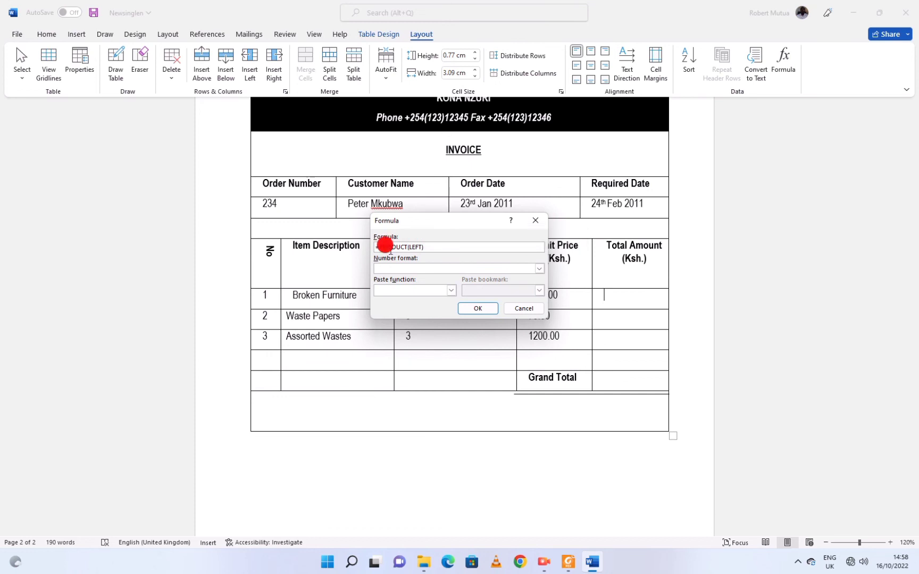
pyautogui.doubleClick(391, 248)
pyautogui.hotkey('ctrl', 'c')
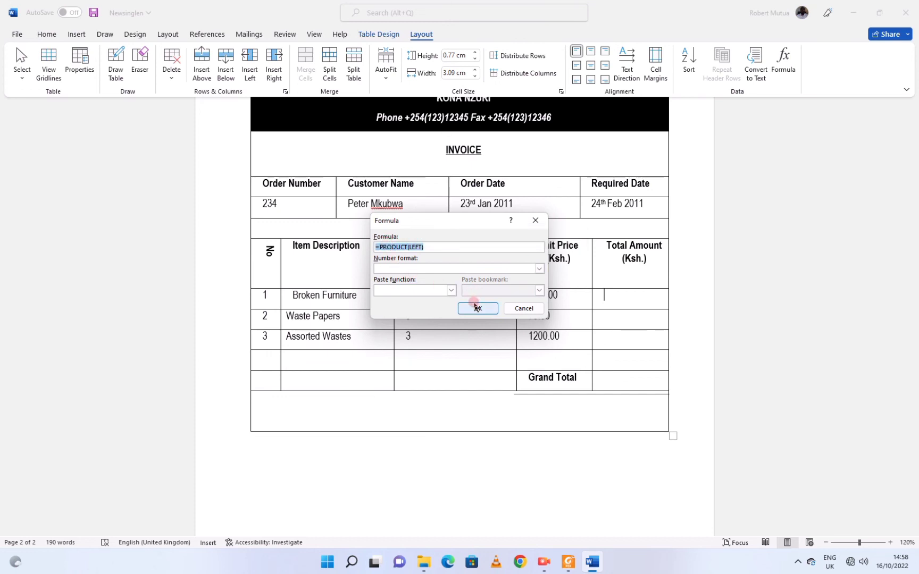
pyautogui.click(477, 309)
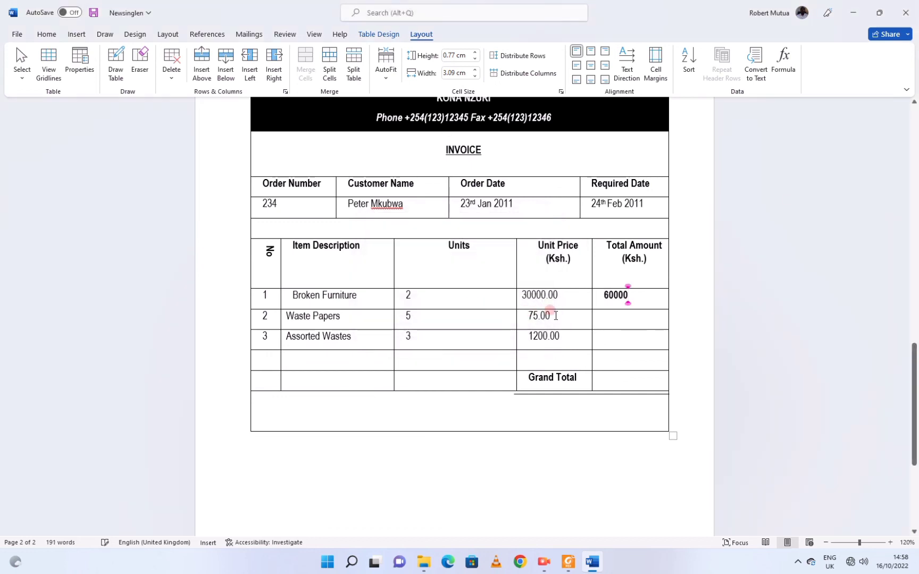
pyautogui.moveTo(630, 292); pyautogui.dragTo(597, 289)
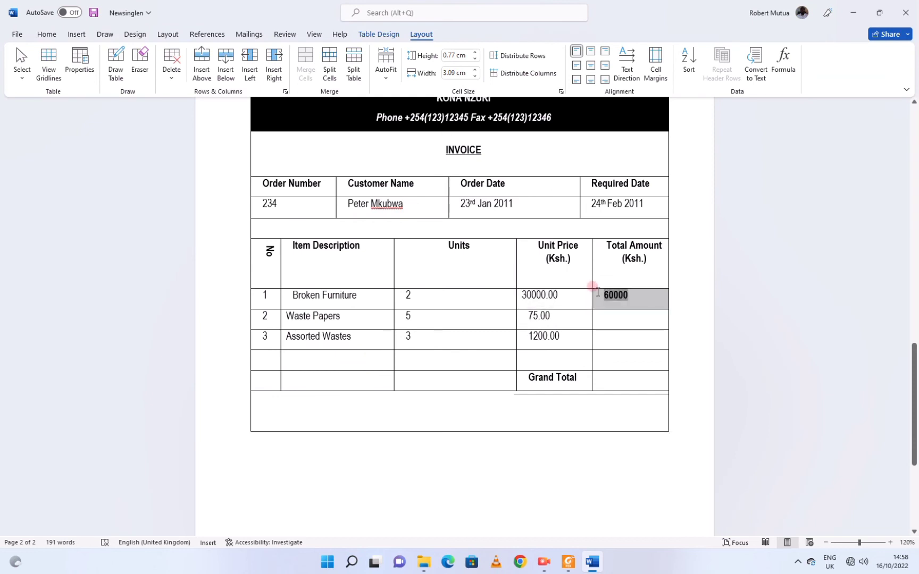
pyautogui.click(598, 274)
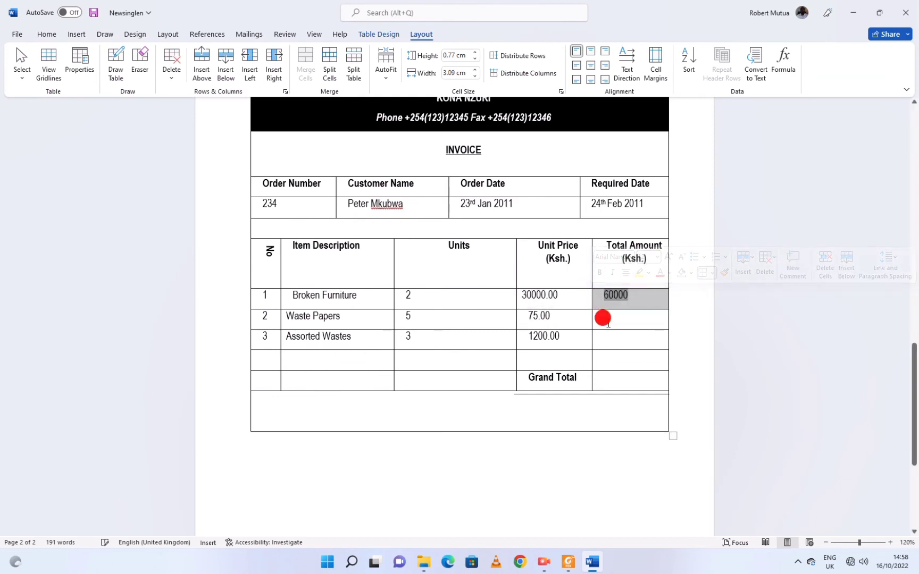
# Compute the Waste Papers total as 375 with =PRODUCT(LEFT) and select the result.
pyautogui.click(603, 318)
pyautogui.click(780, 60)
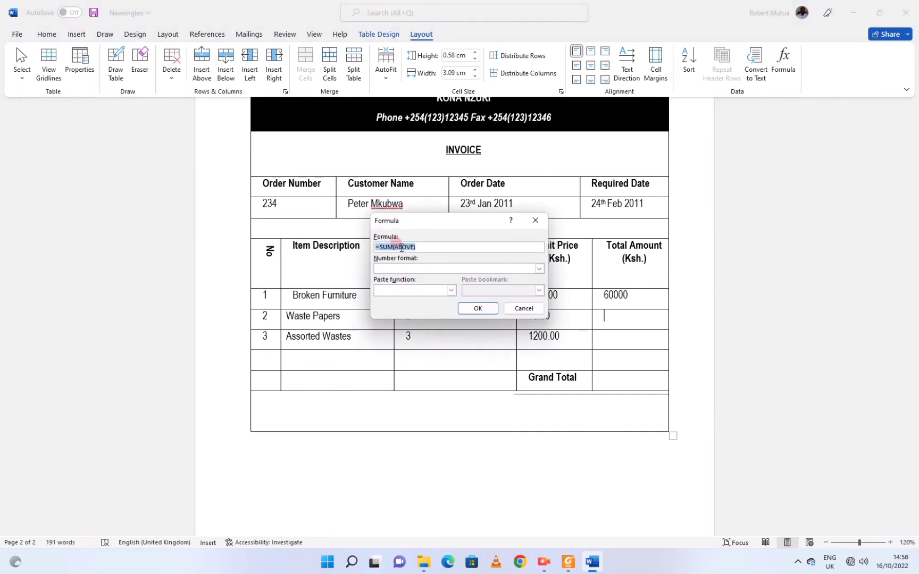
pyautogui.write('=PRODUCT(LEFT)')
pyautogui.click(466, 308)
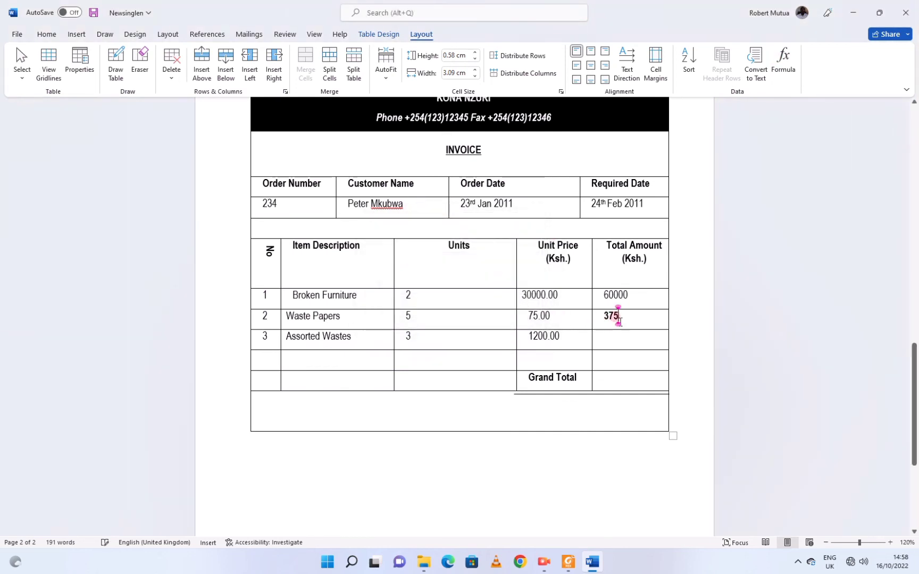
pyautogui.moveTo(619, 319); pyautogui.dragTo(607, 317)
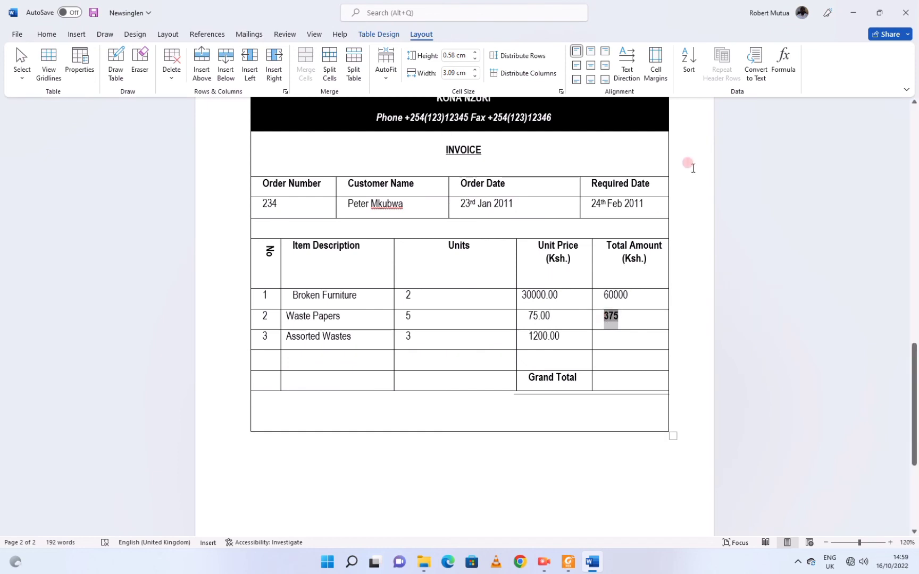
# Unbold the 375 total and compute the Assorted Wastes total as 3600 with =PRODUCT(LEFT).
pyautogui.click(55, 41)
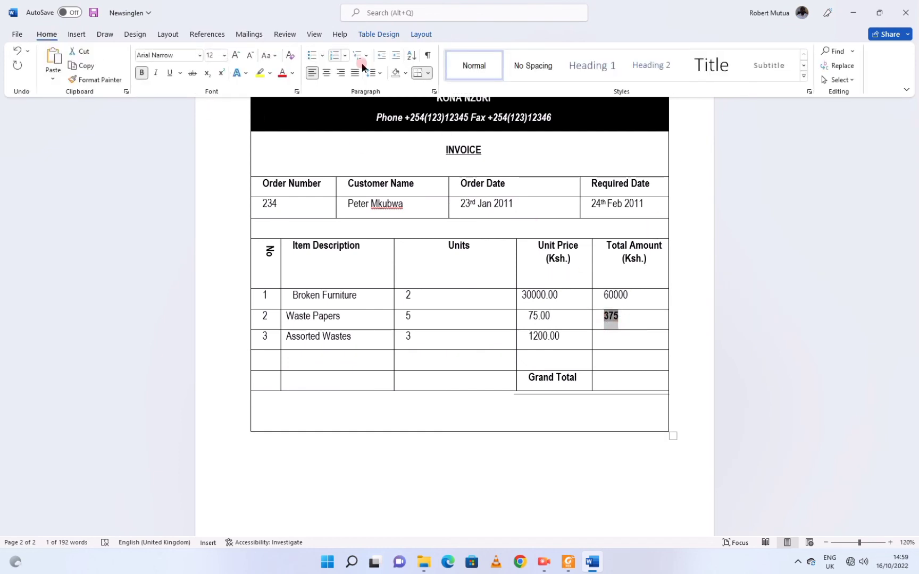
pyautogui.click(446, 247)
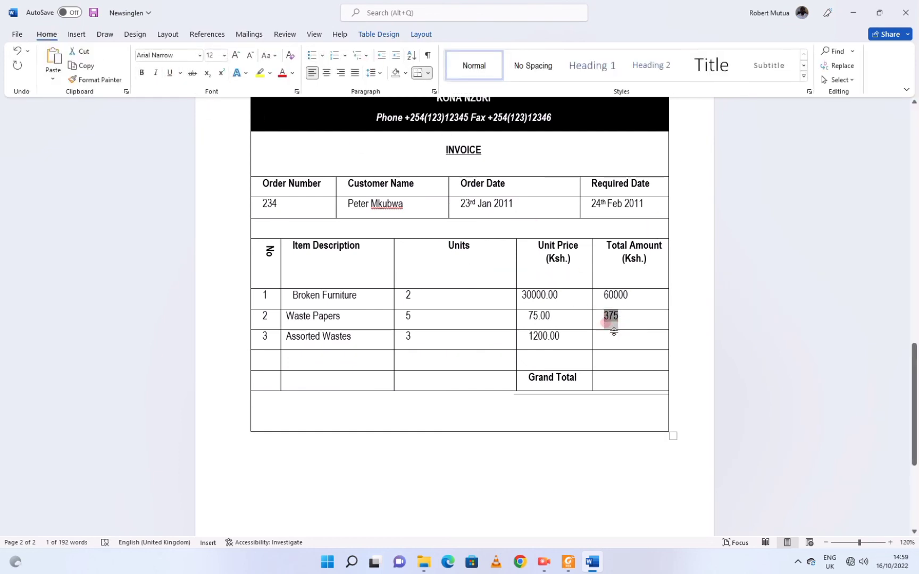
pyautogui.click(612, 337)
pyautogui.click(420, 34)
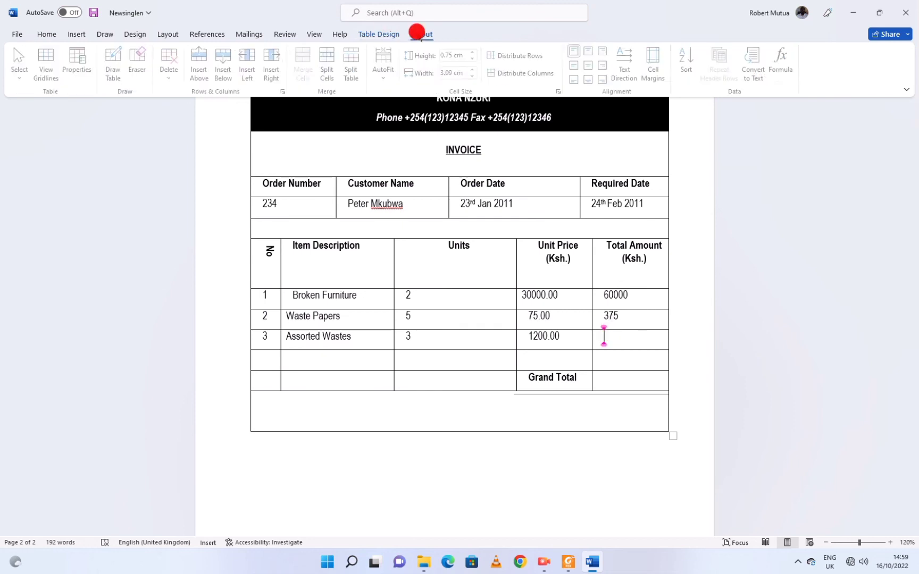
pyautogui.click(782, 61)
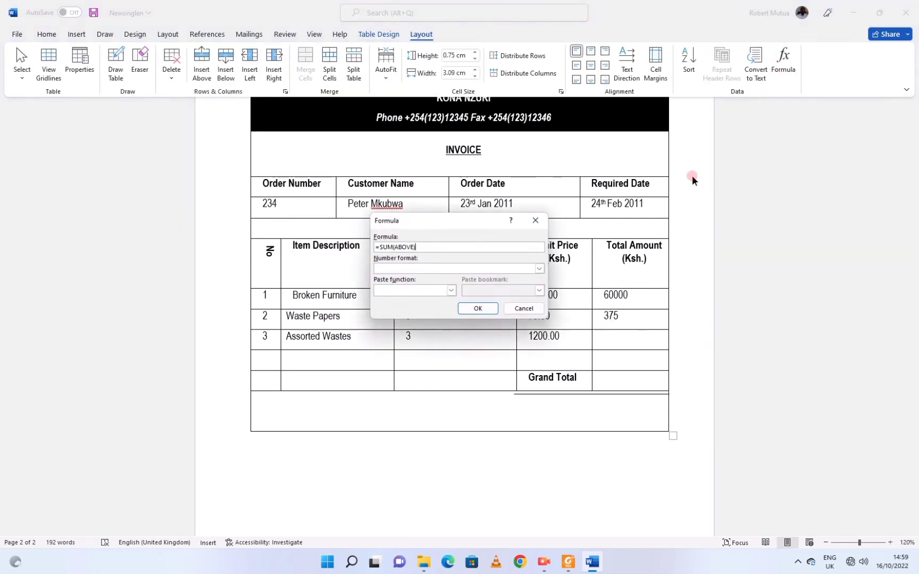
pyautogui.hotkey('ctrl', 'v')
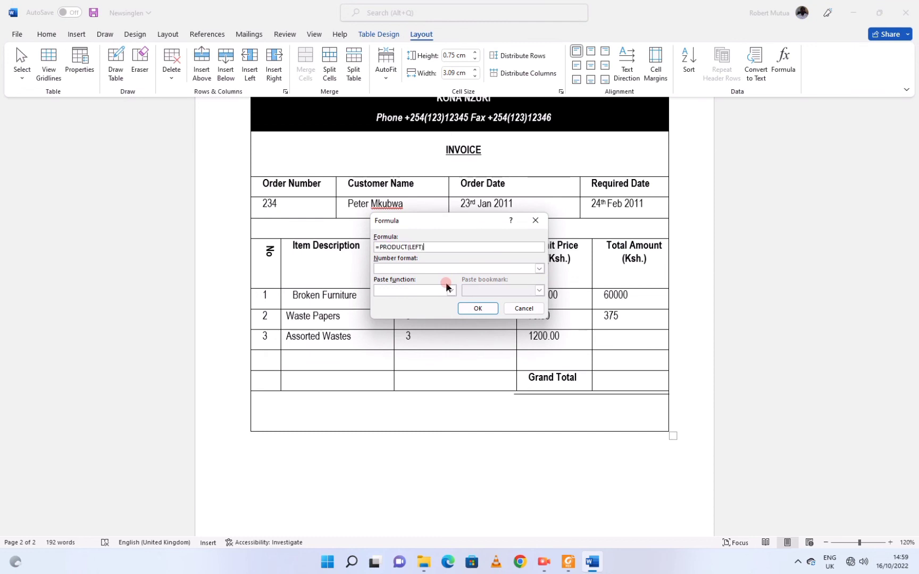
pyautogui.click(472, 307)
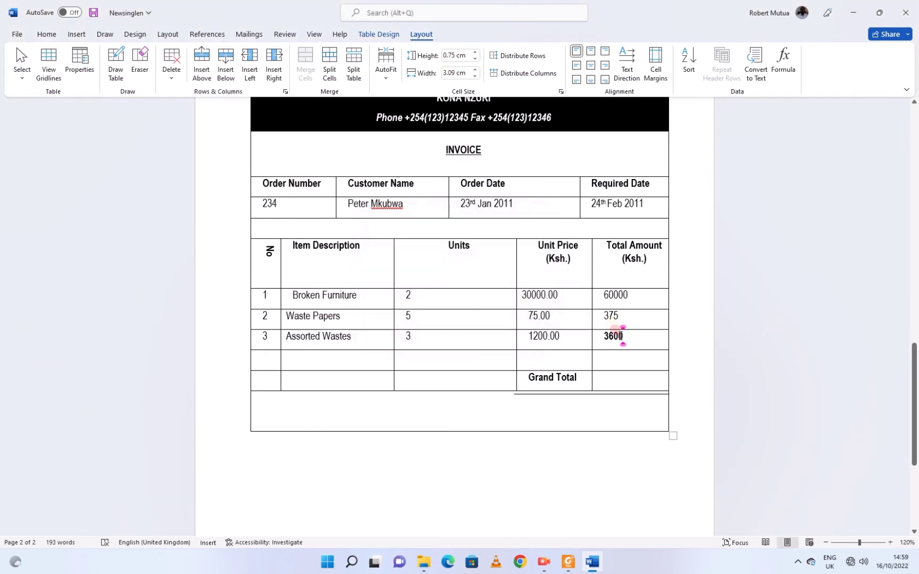
pyautogui.doubleClick(620, 336)
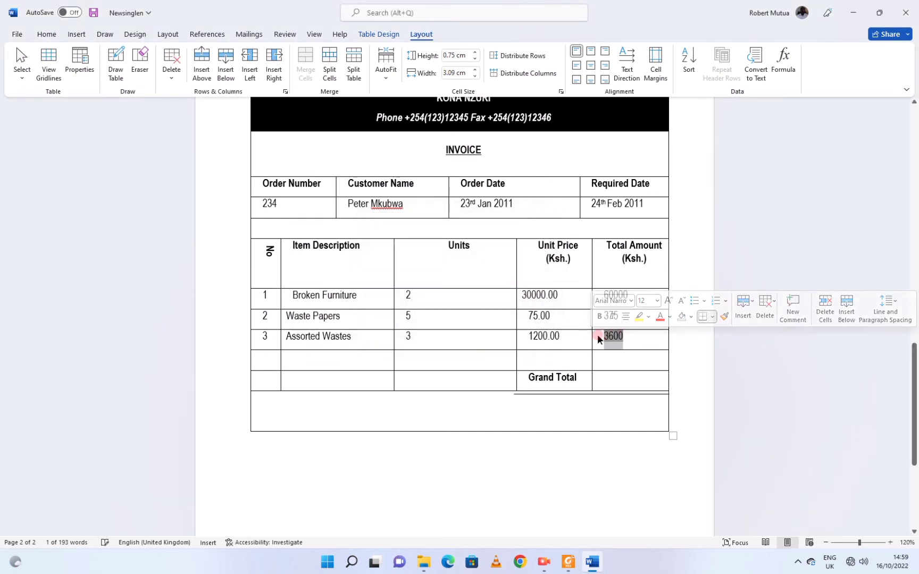
# Compute the Grand Total as 63975 with a =SUM(ABOVE) formula.
pyautogui.click(605, 378)
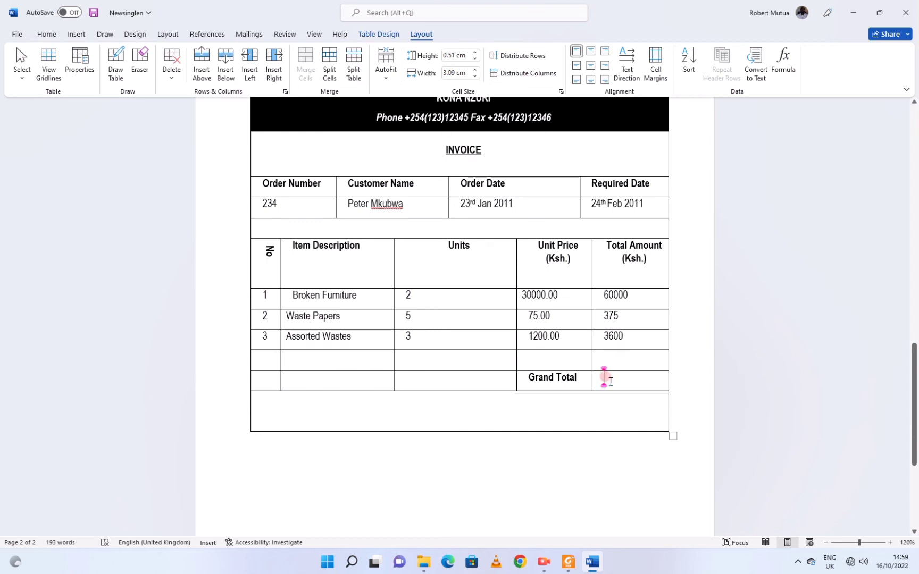
pyautogui.click(784, 59)
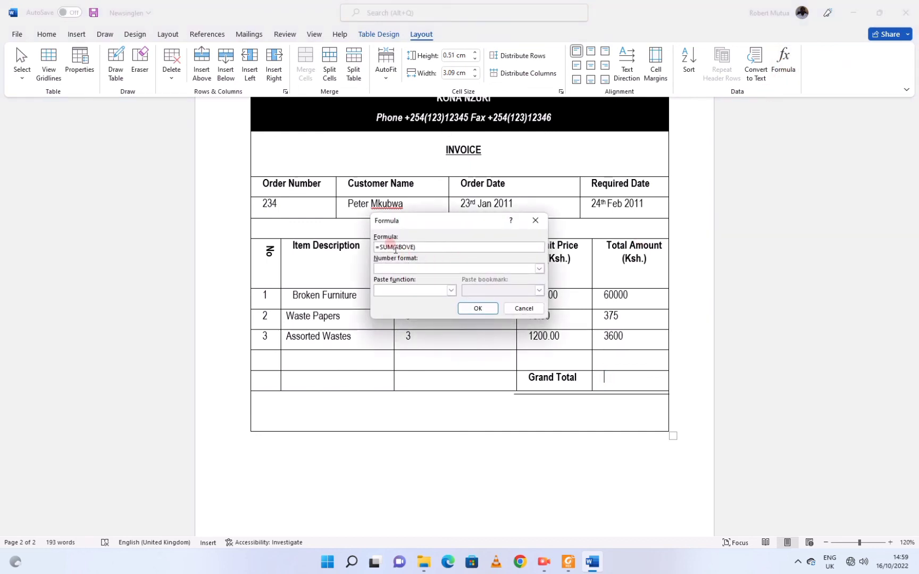
pyautogui.click(482, 309)
pyautogui.doubleClick(391, 248)
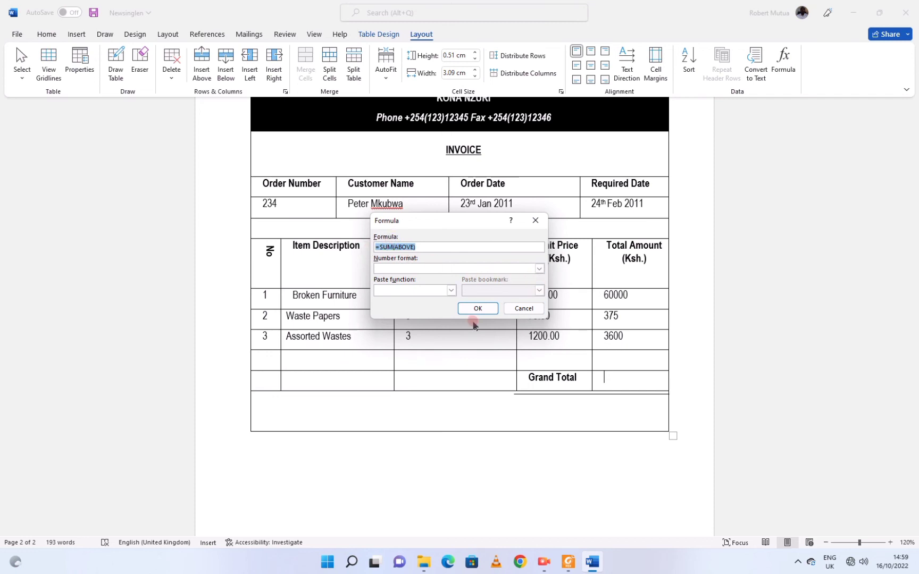
pyautogui.click(478, 309)
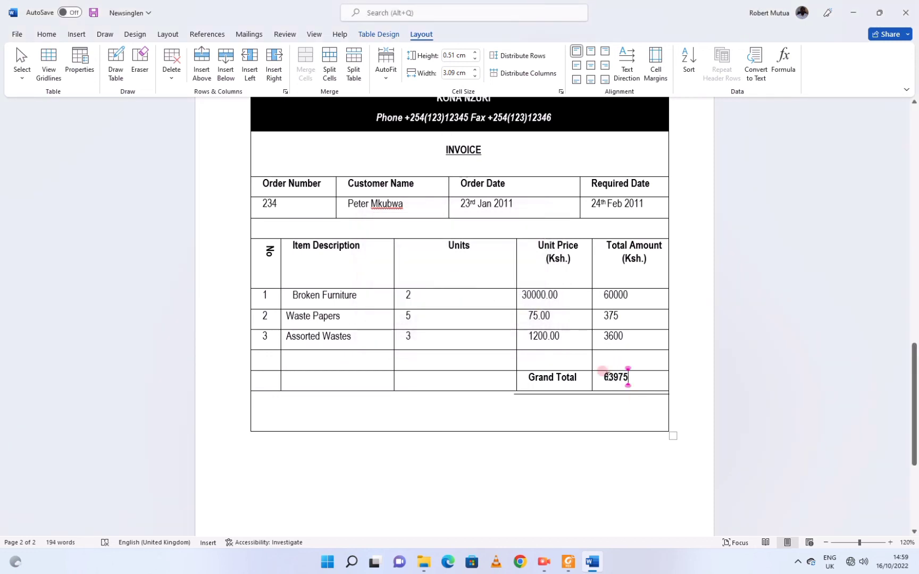
pyautogui.doubleClick(615, 379)
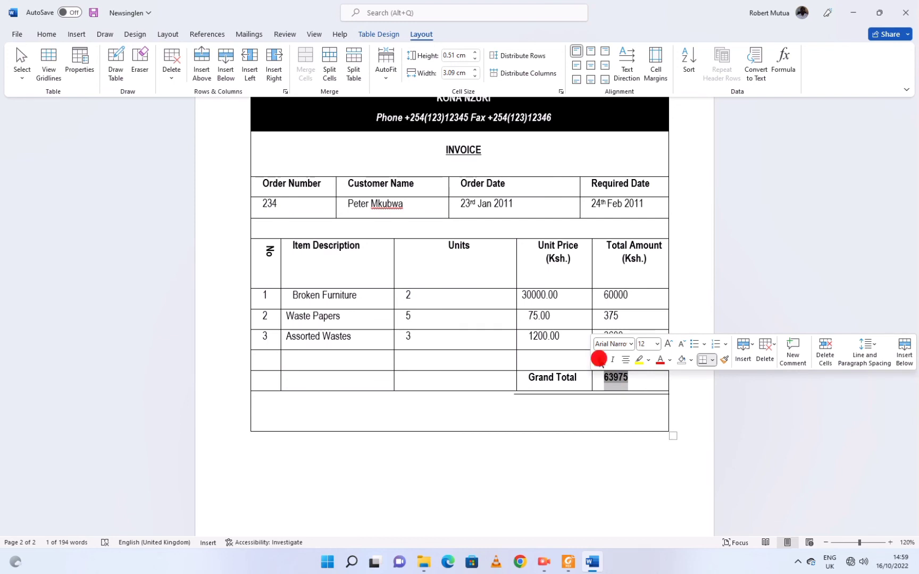
pyautogui.click(574, 395)
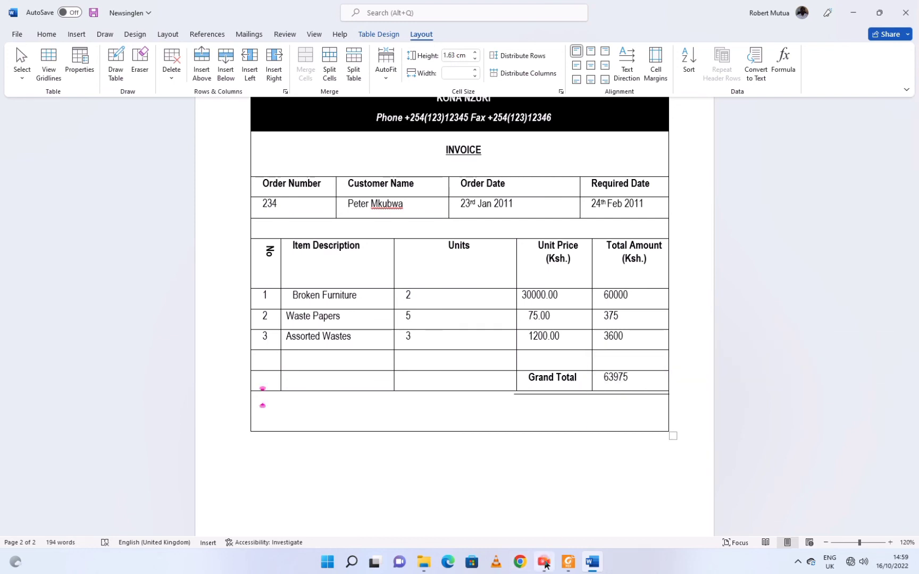
# Check the exam question in the Foxit PDF, then return to the Newsinglen document.
pyautogui.click(569, 562)
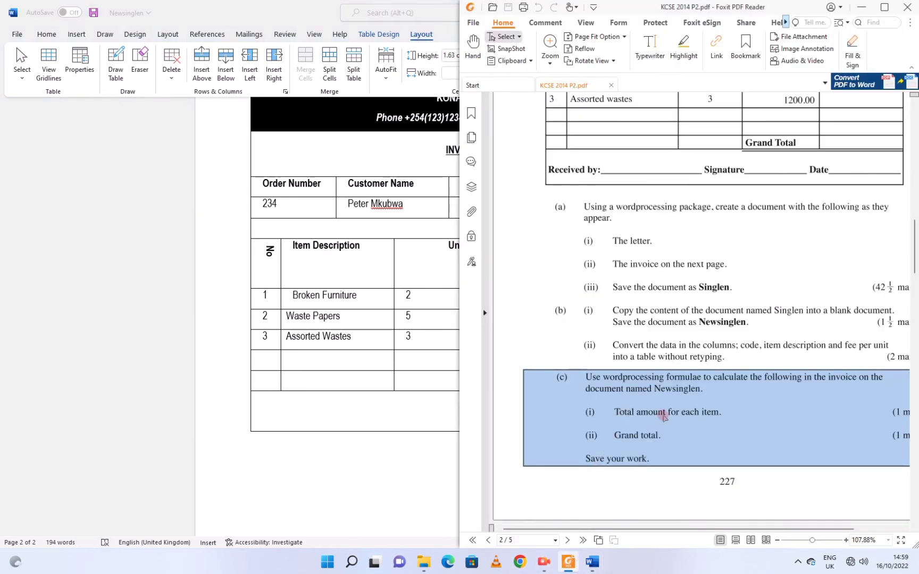
pyautogui.click(592, 562)
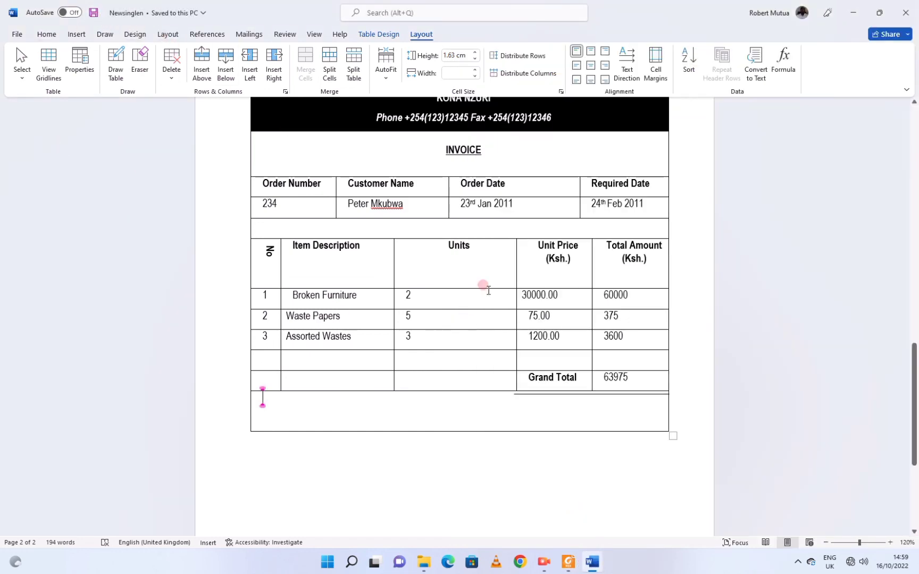
pyautogui.scroll(5, 502, 359)
pyautogui.scroll(10, 518, 356)
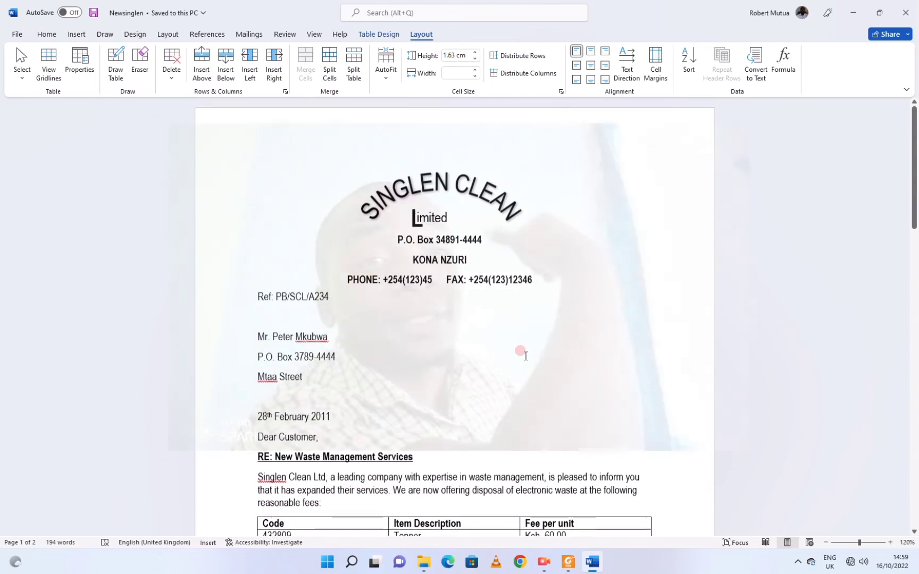
# Select the whole invoice table in the Newsinglen document.
pyautogui.scroll(-4, 525, 356)
pyautogui.scroll(-10, 525, 356)
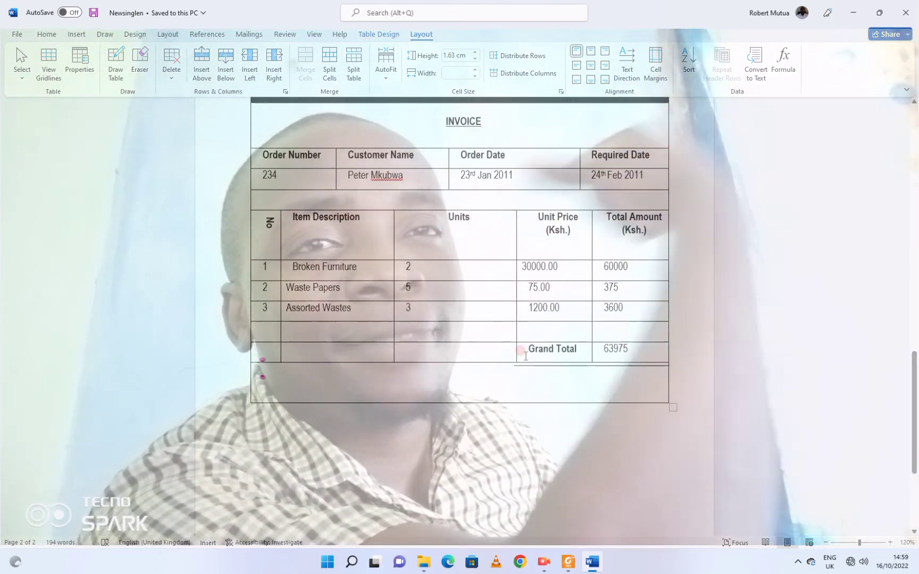
pyautogui.scroll(2, 525, 357)
pyautogui.moveTo(283, 170); pyautogui.dragTo(530, 512)
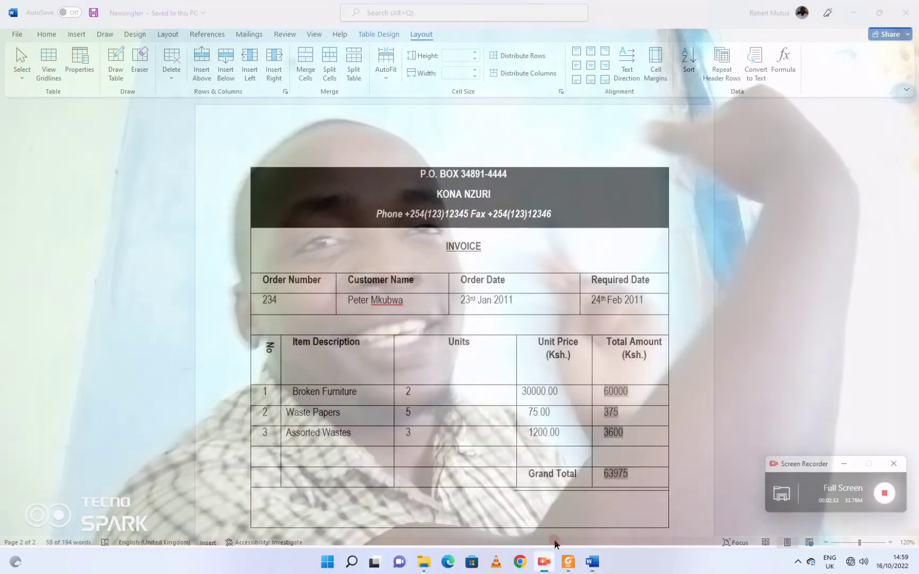